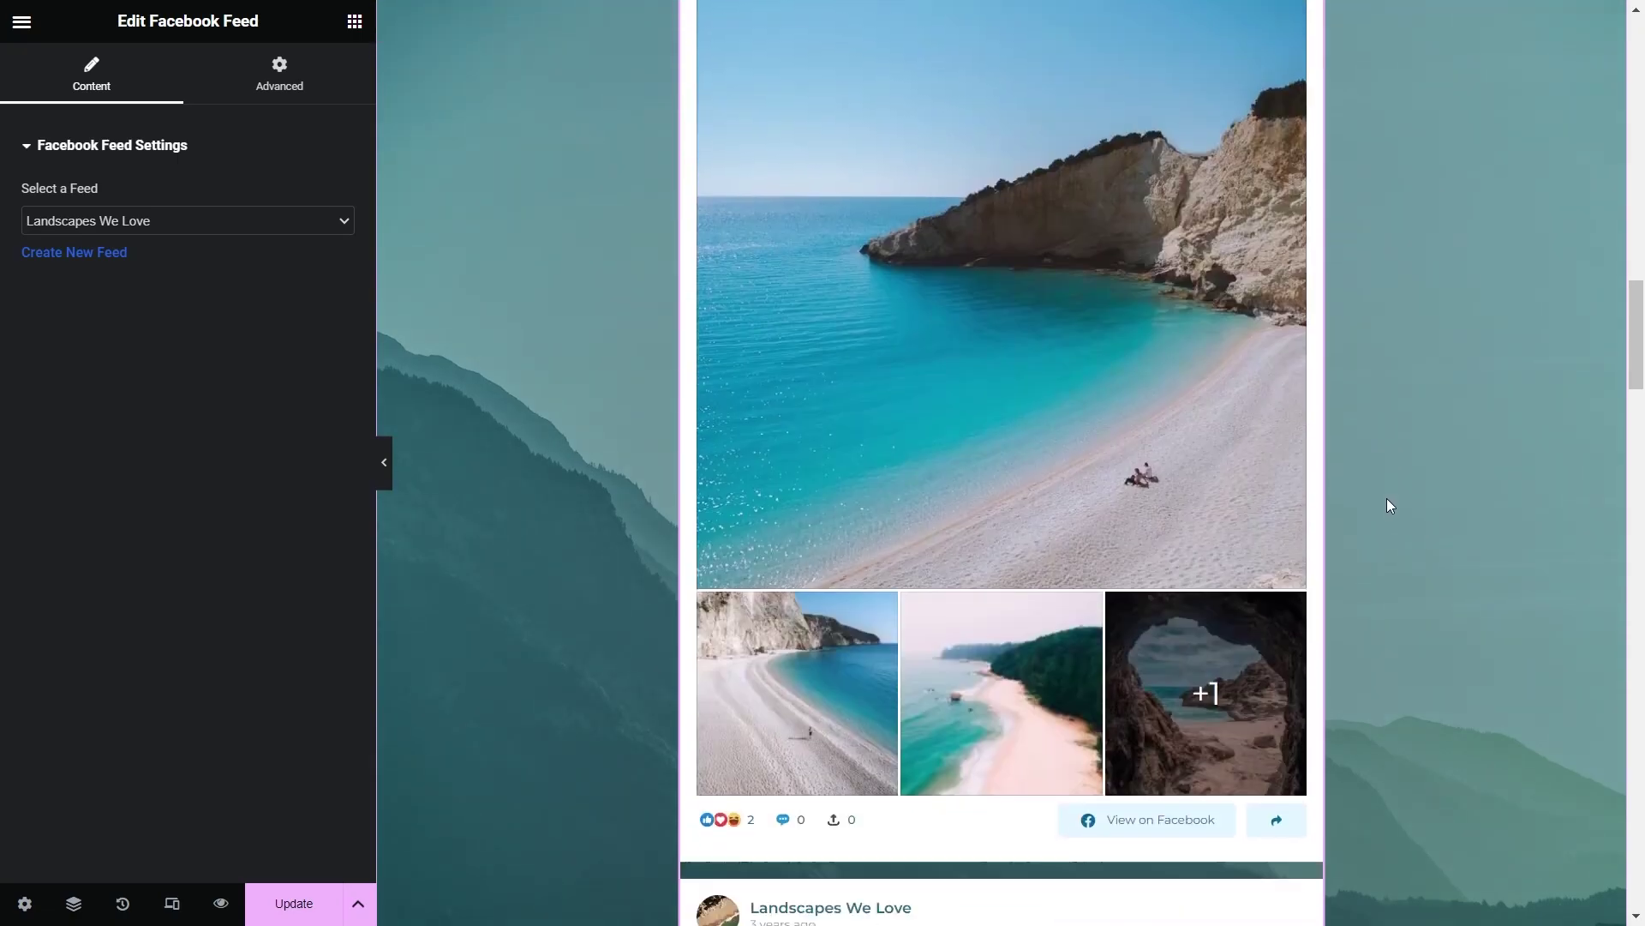
scroll(1390, 505, "down", 5)
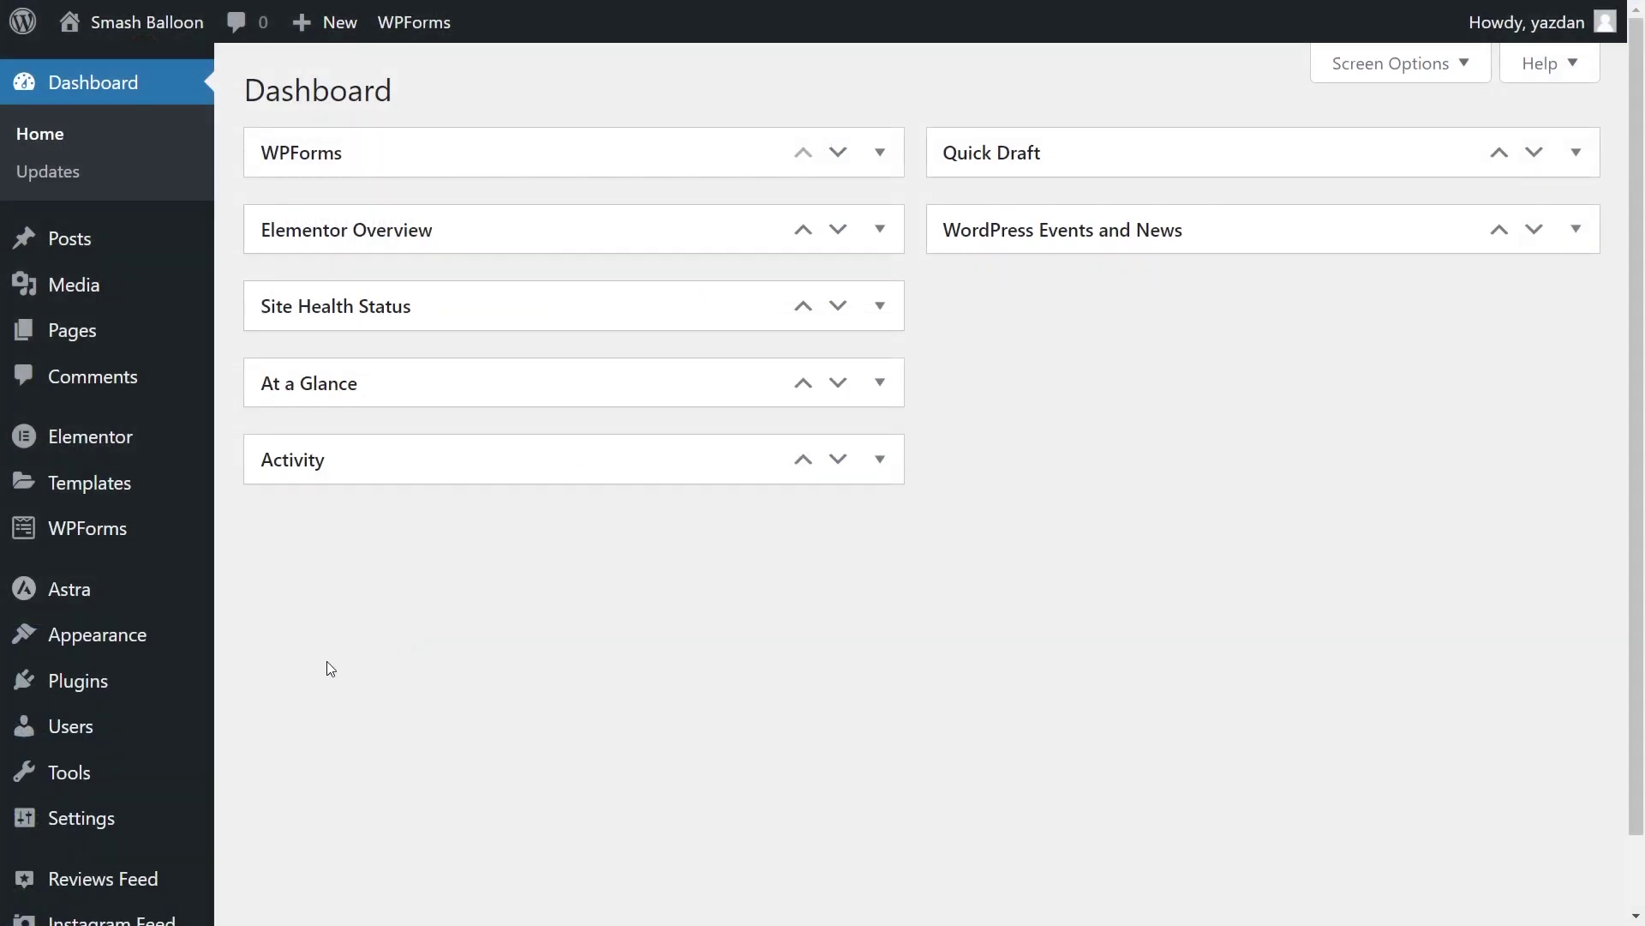
Upload, install and activate the Custom Facebook Feed Pro Smash 4.4.1 plugin zip
mouse_move(85, 683)
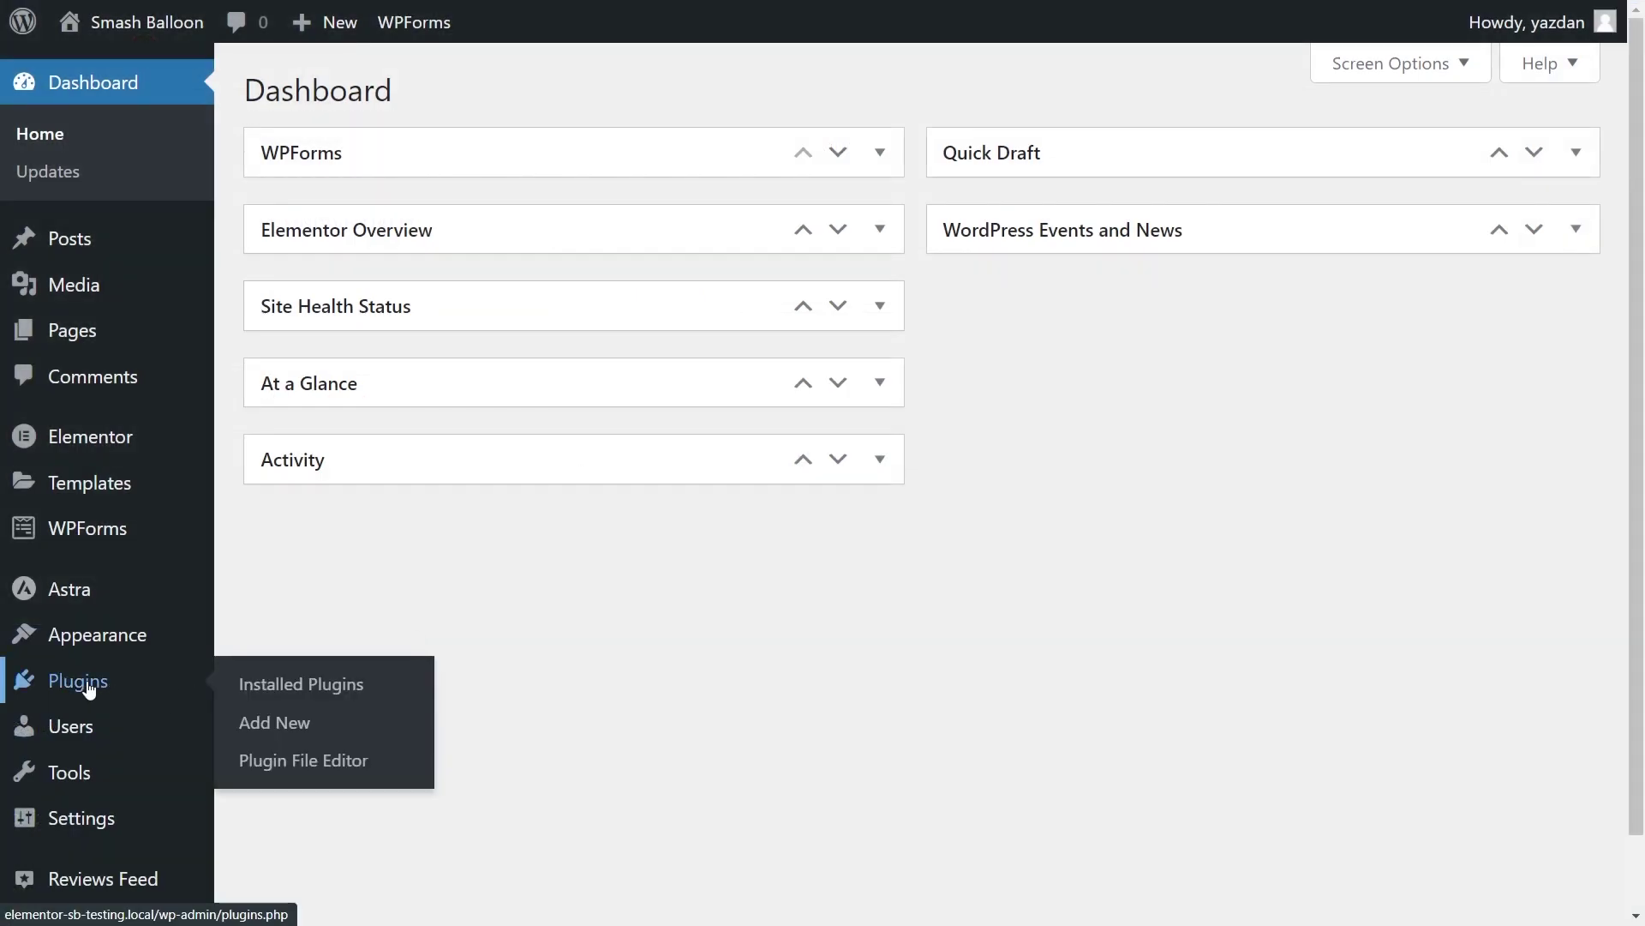
left_click(281, 724)
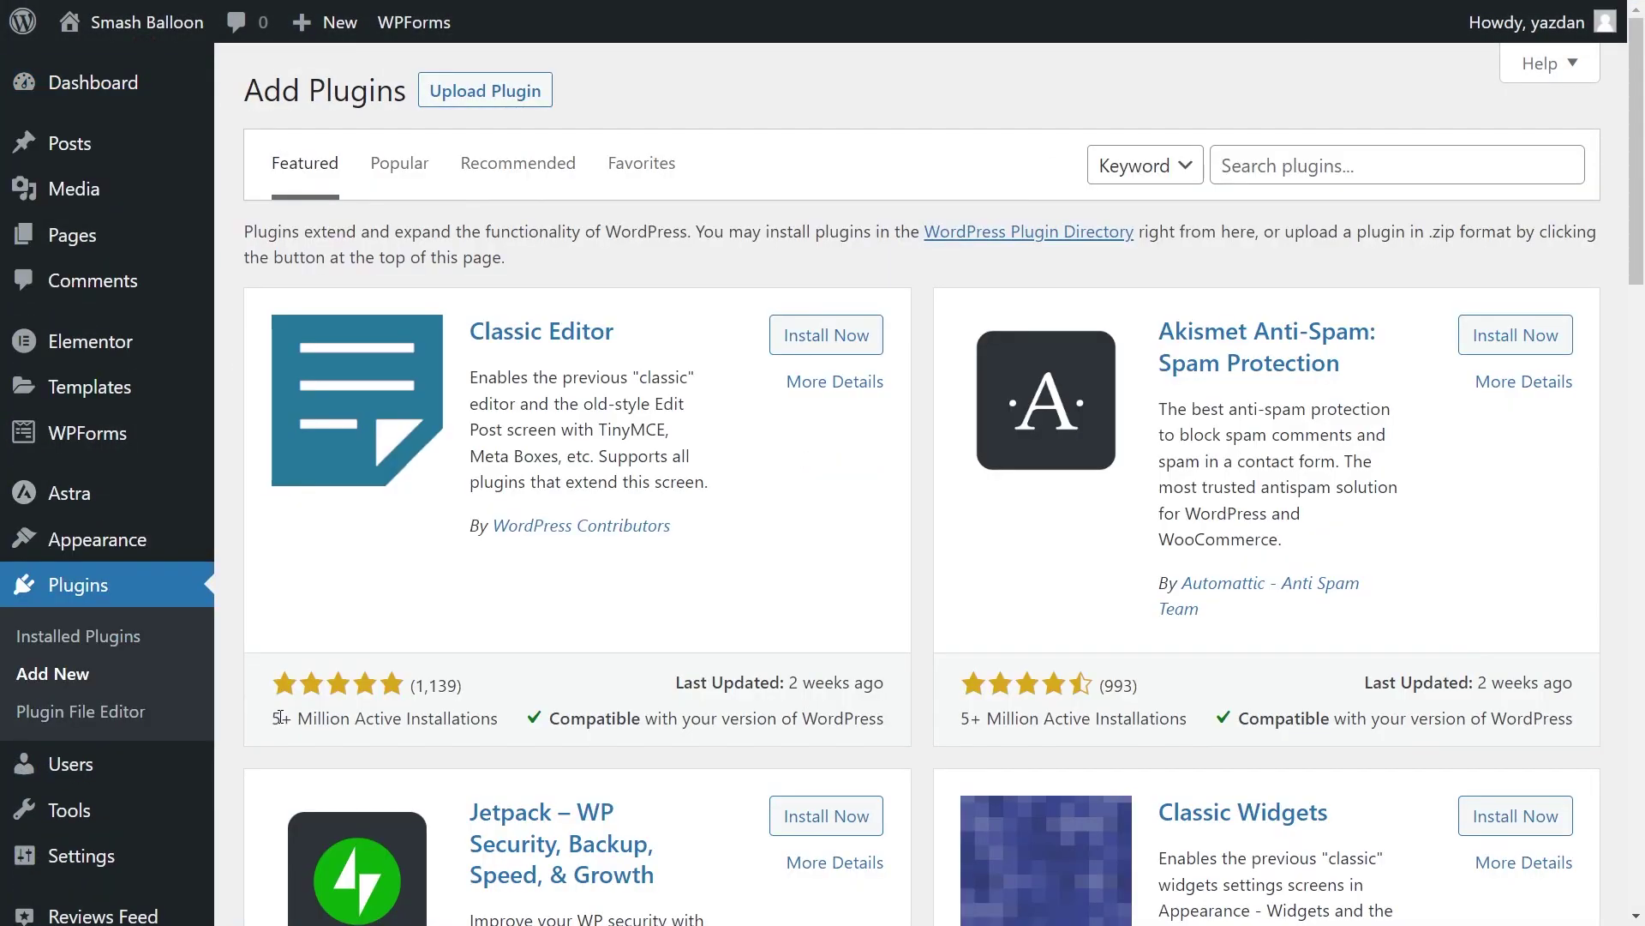
left_click(467, 93)
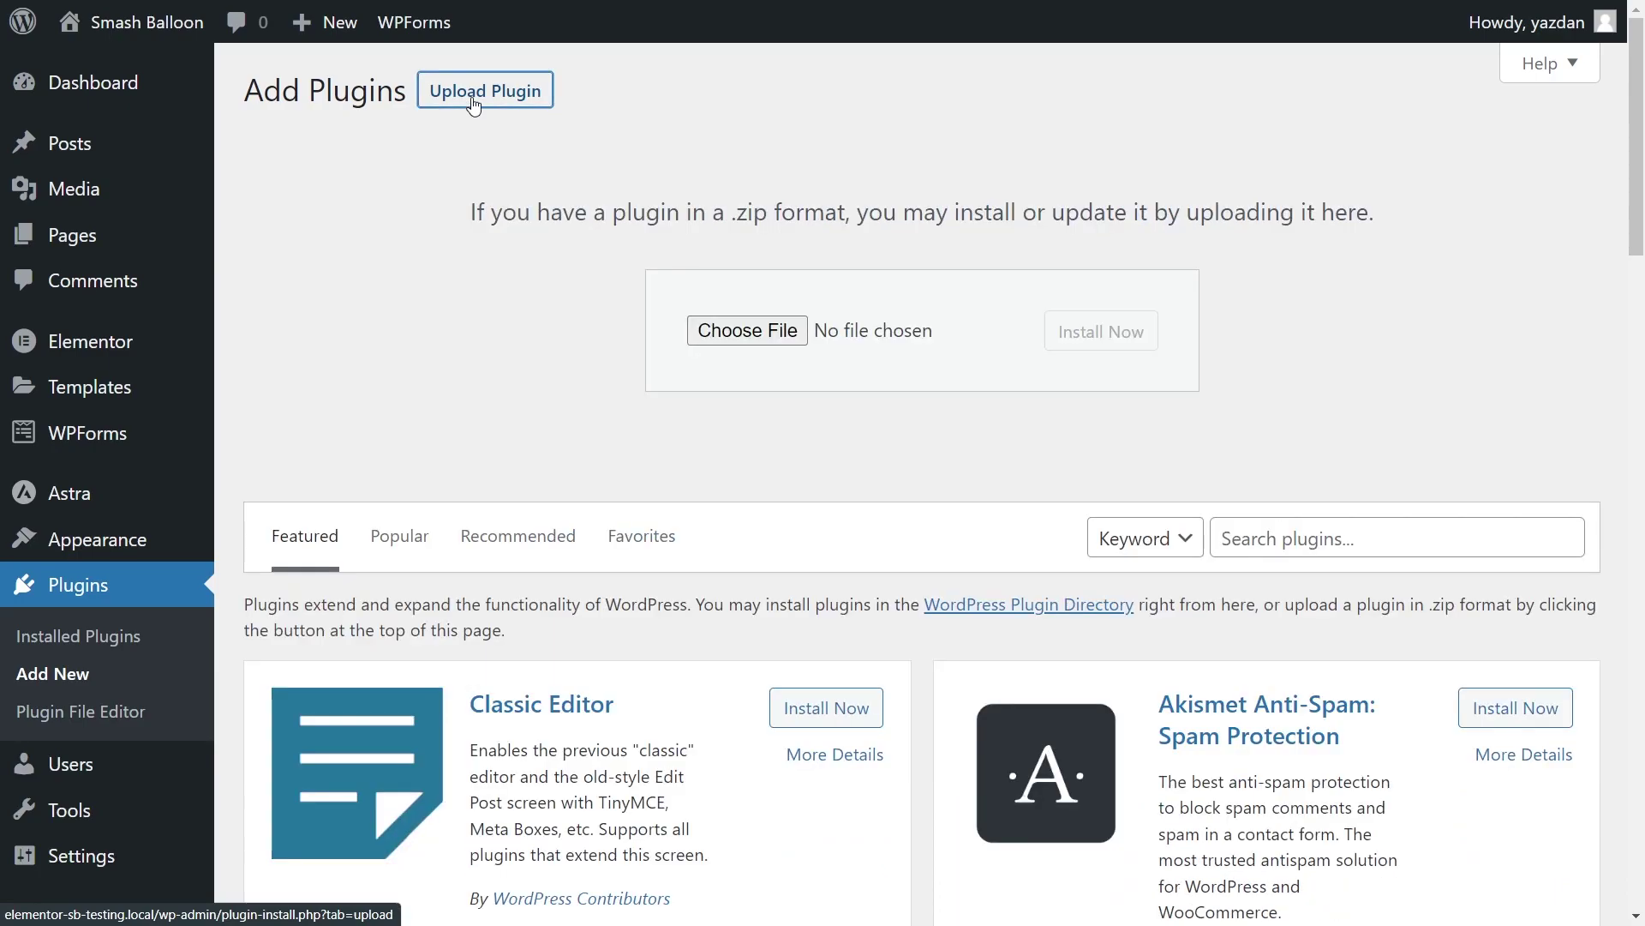
left_click(718, 337)
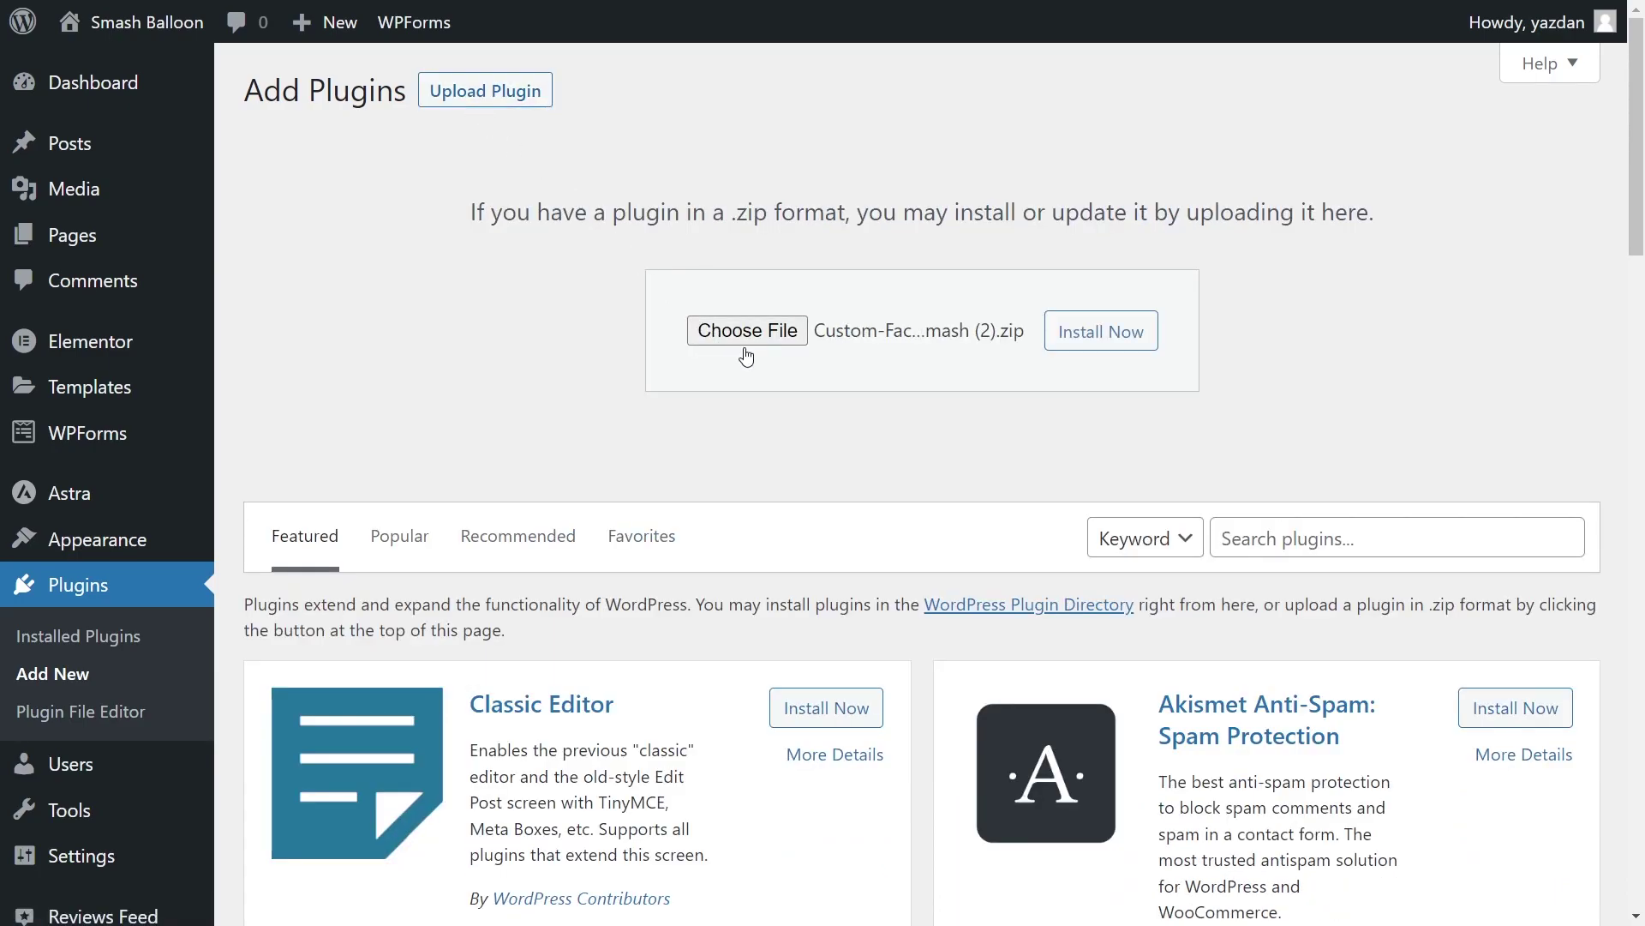
left_click(1103, 332)
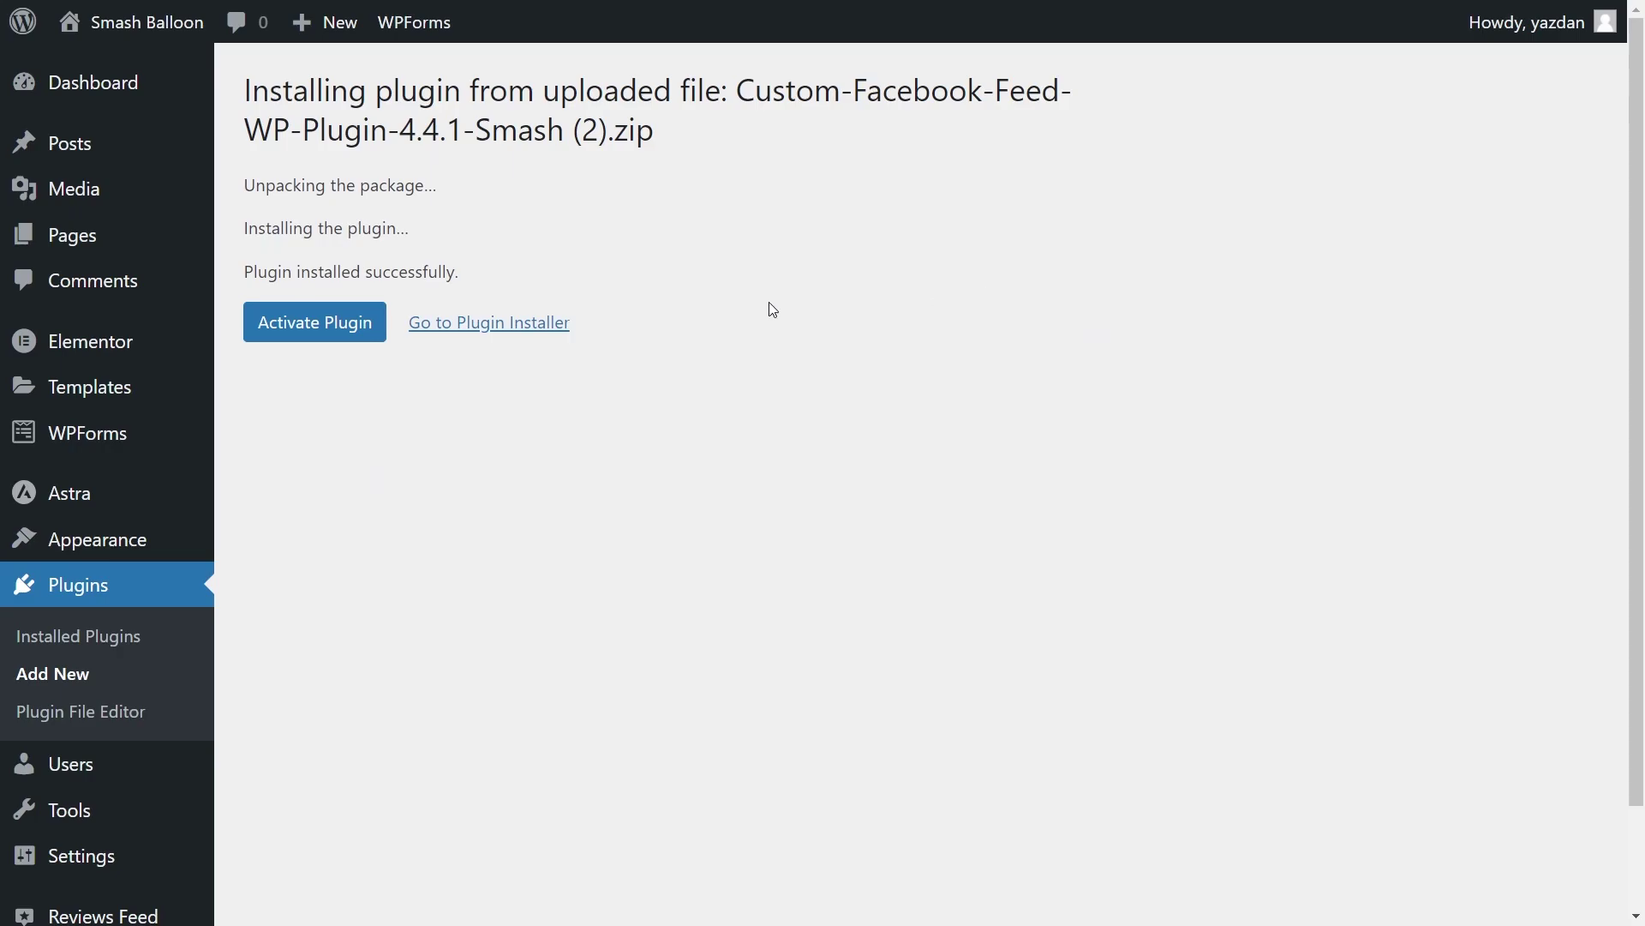
left_click(367, 321)
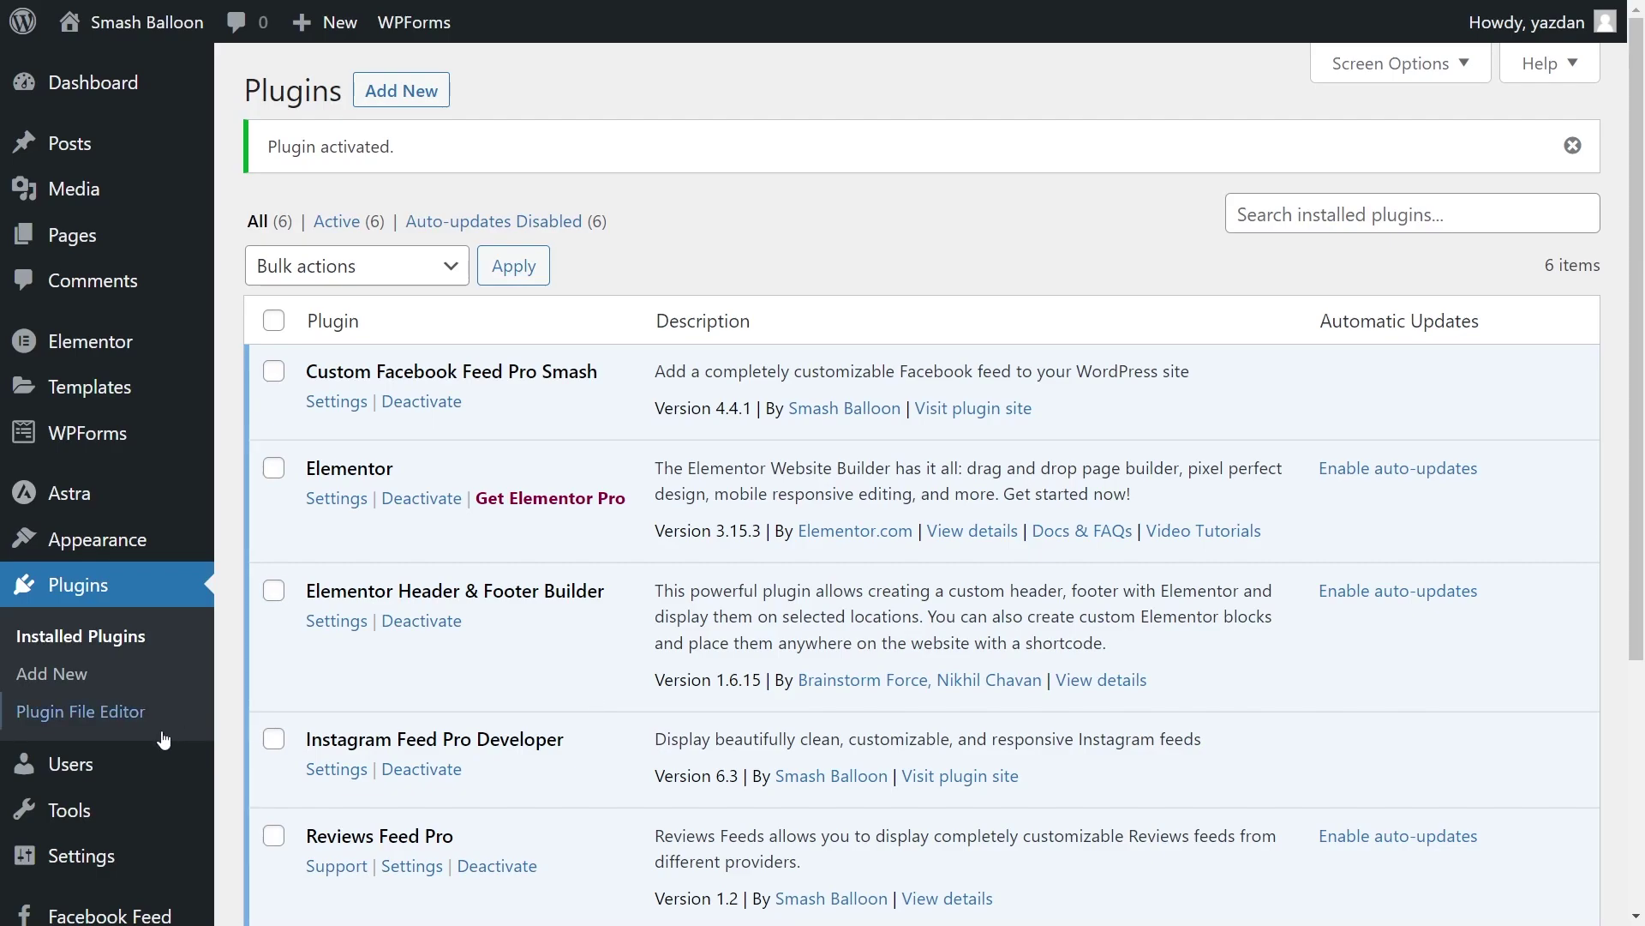
Paste and activate the Custom Facebook Feed Pro license key, then go to All Feeds
scroll(162, 734, "down", 2)
mouse_move(59, 754)
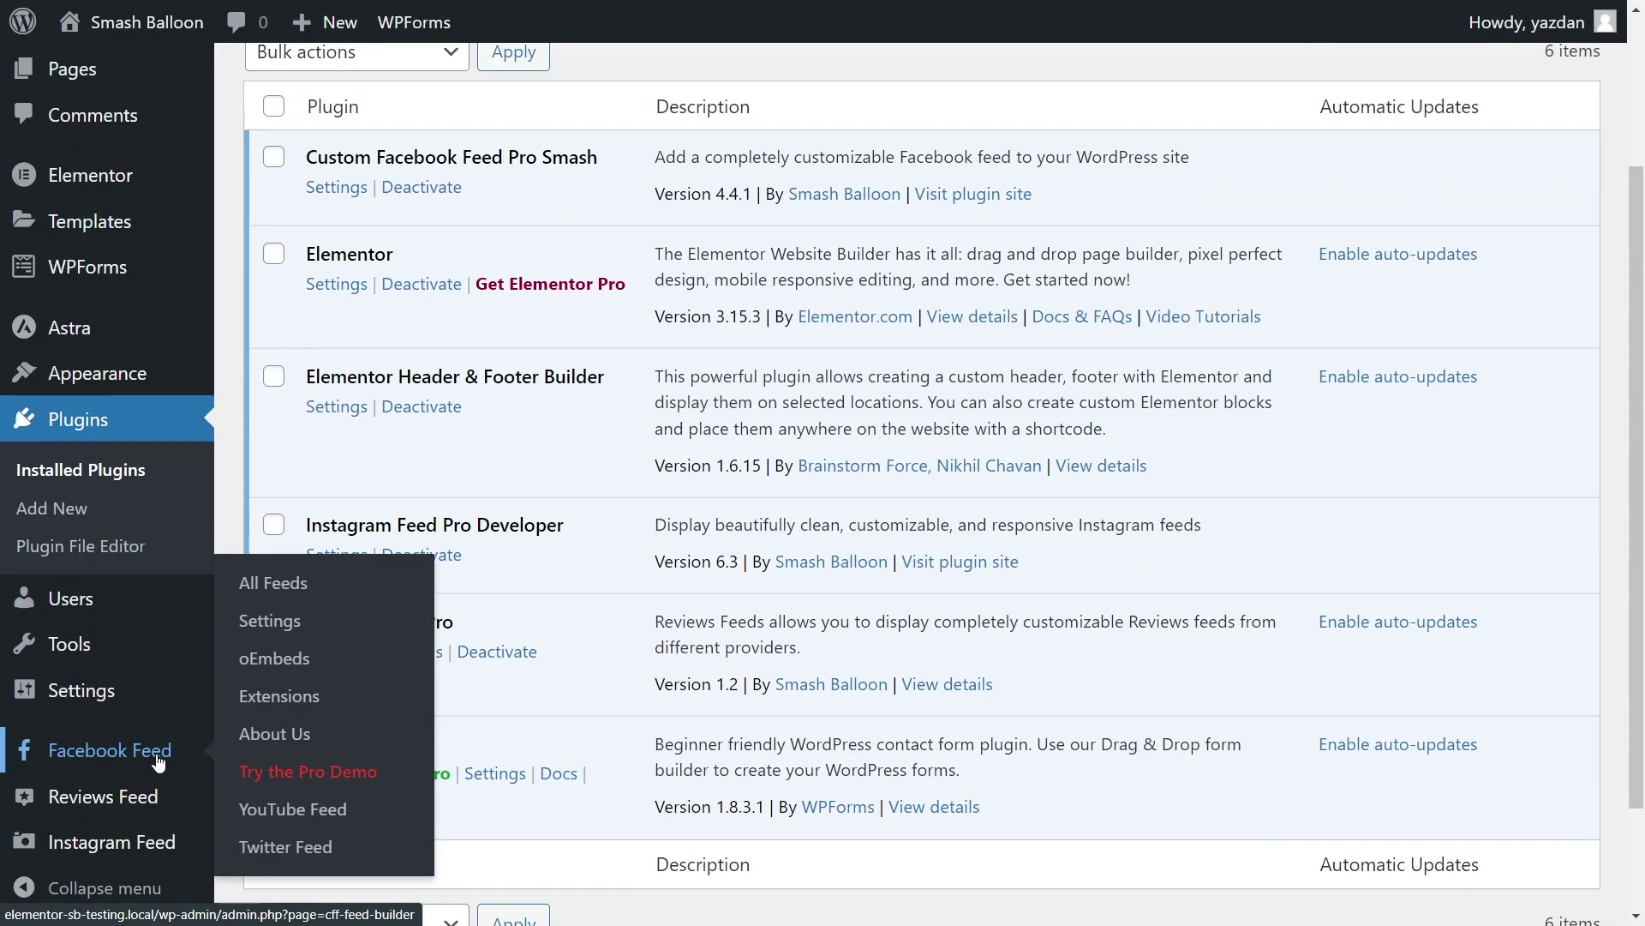
left_click(272, 620)
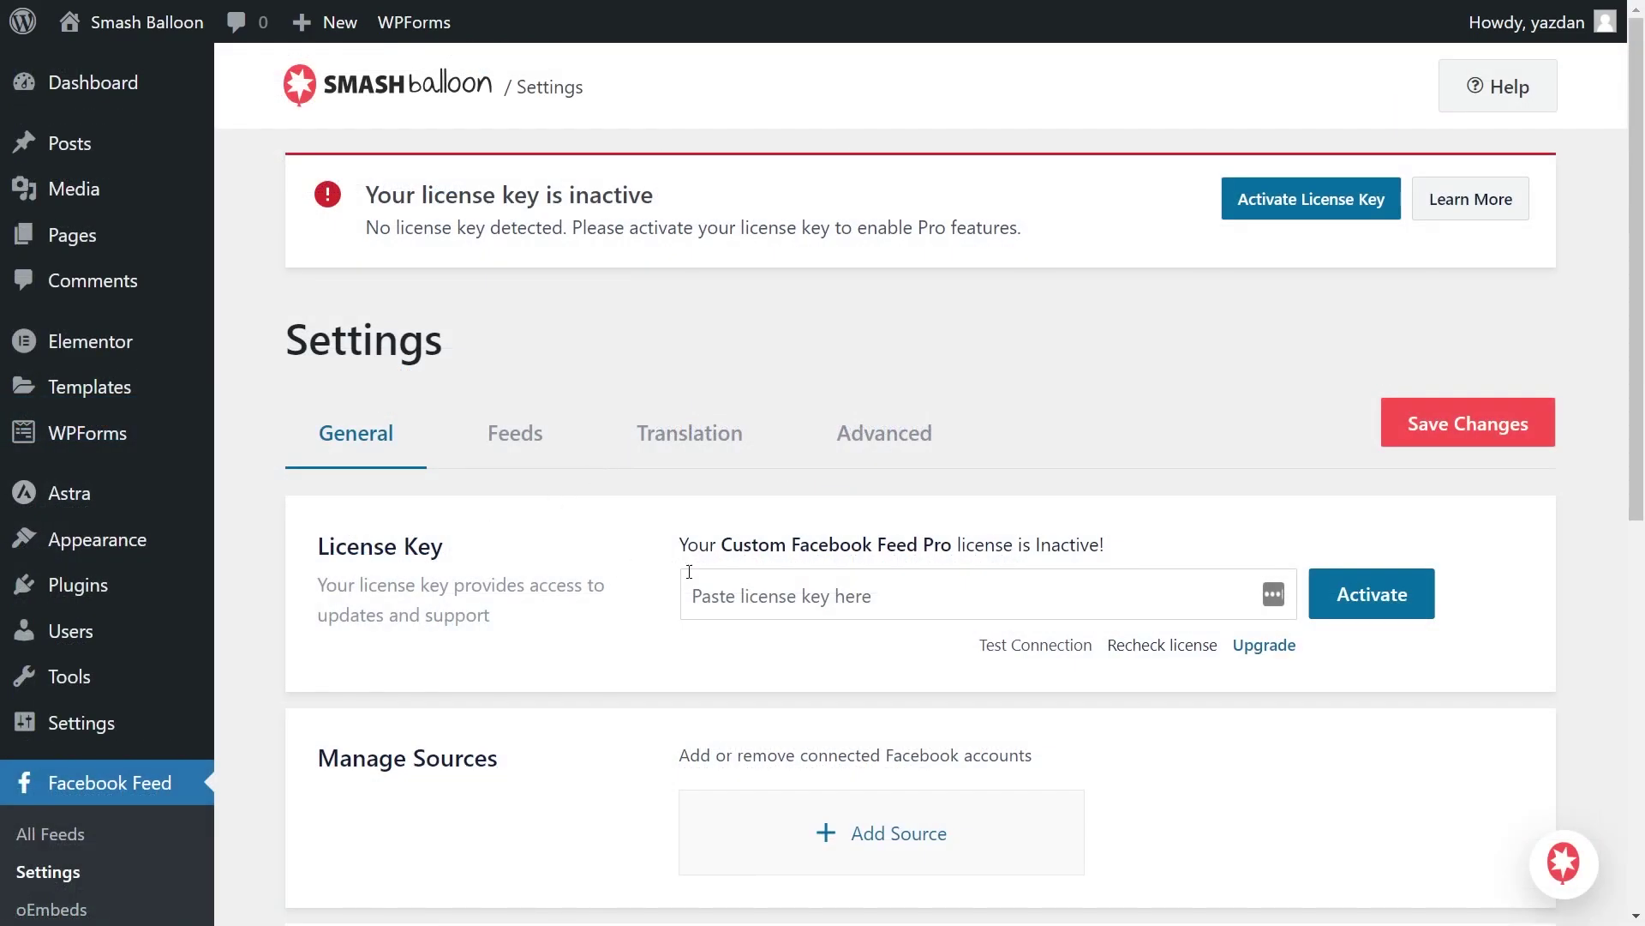
left_click(759, 593)
key("ctrl+v")
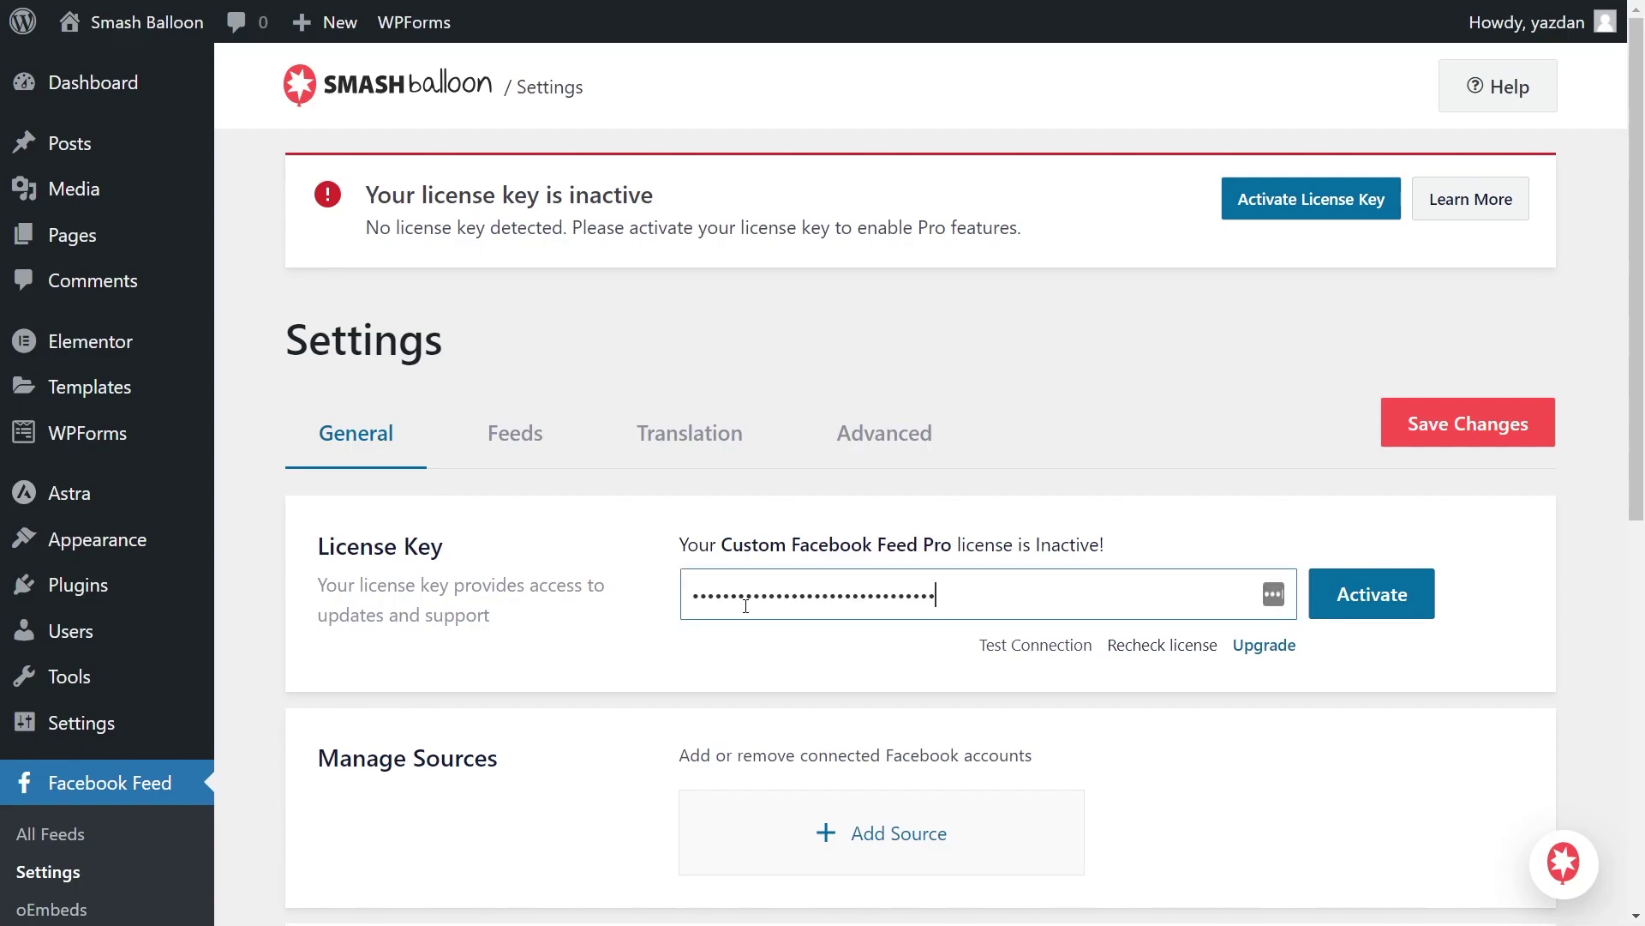
left_click(1344, 604)
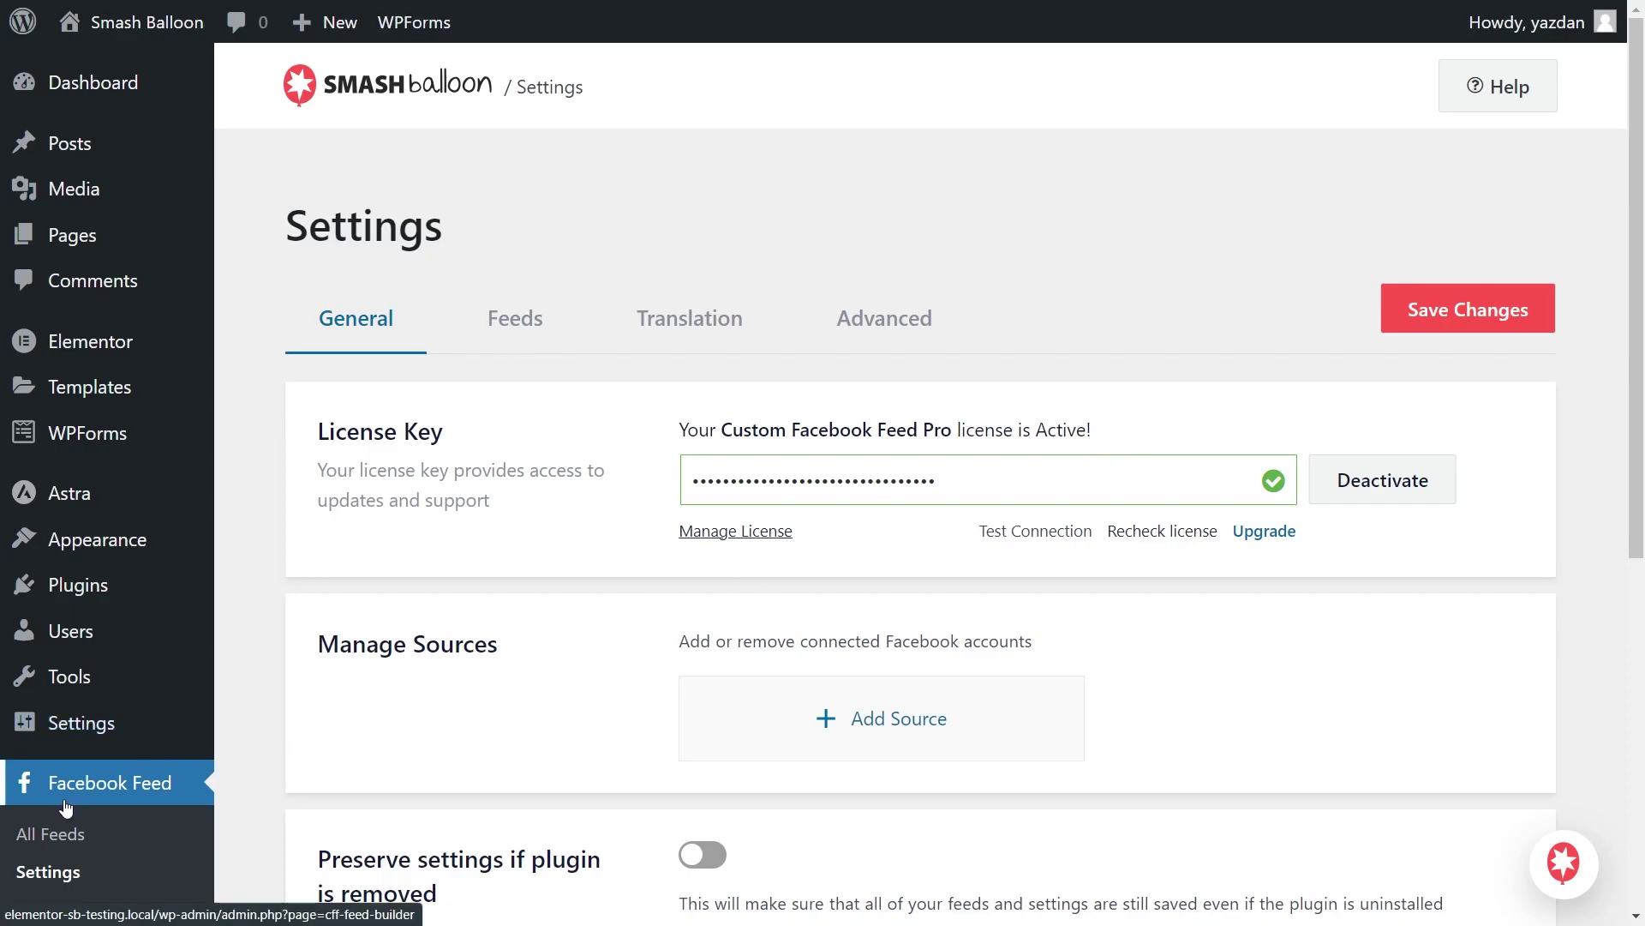
scroll(129, 789, "down", 1)
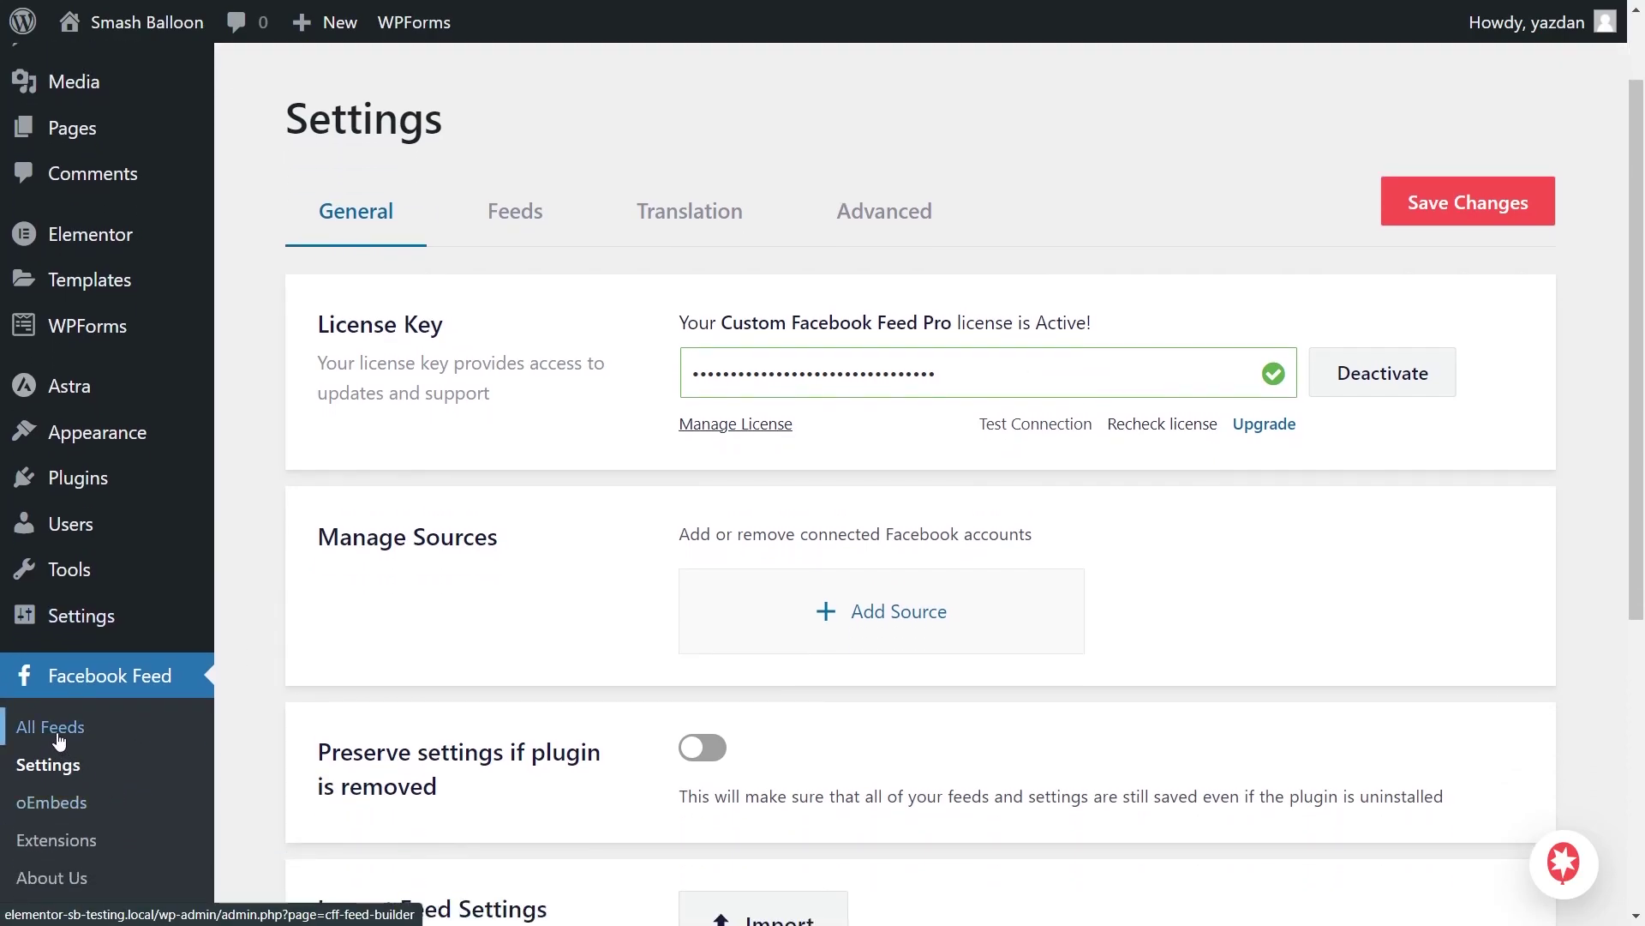
left_click(58, 739)
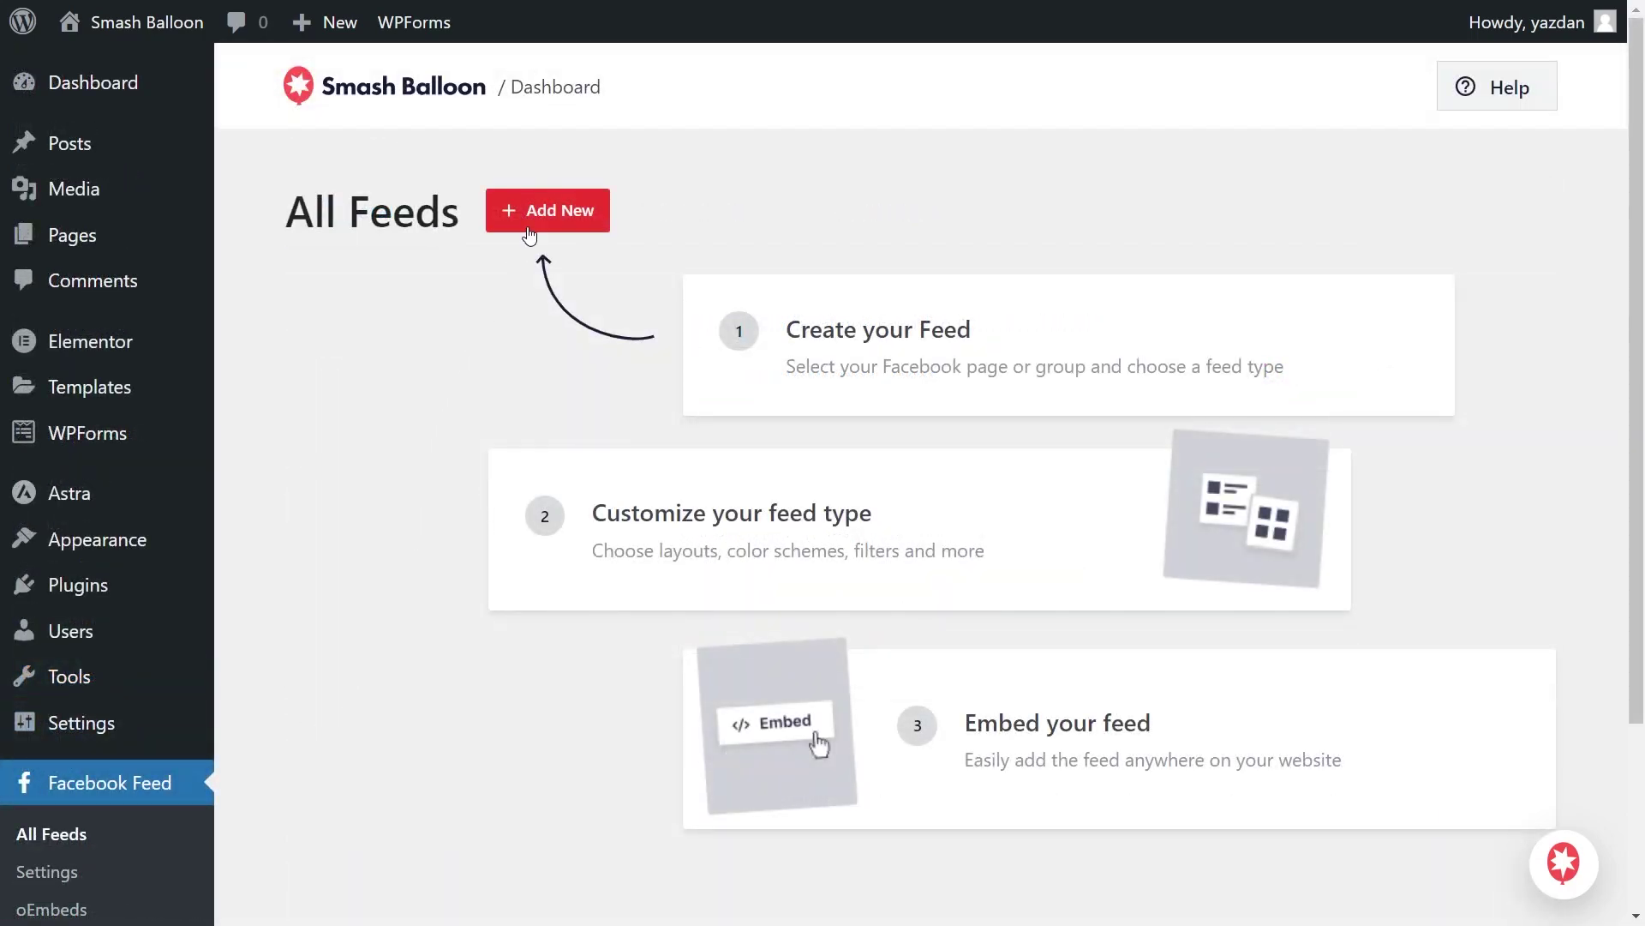
Start a new Timeline Facebook feed and begin adding a new Page source
left_click(530, 235)
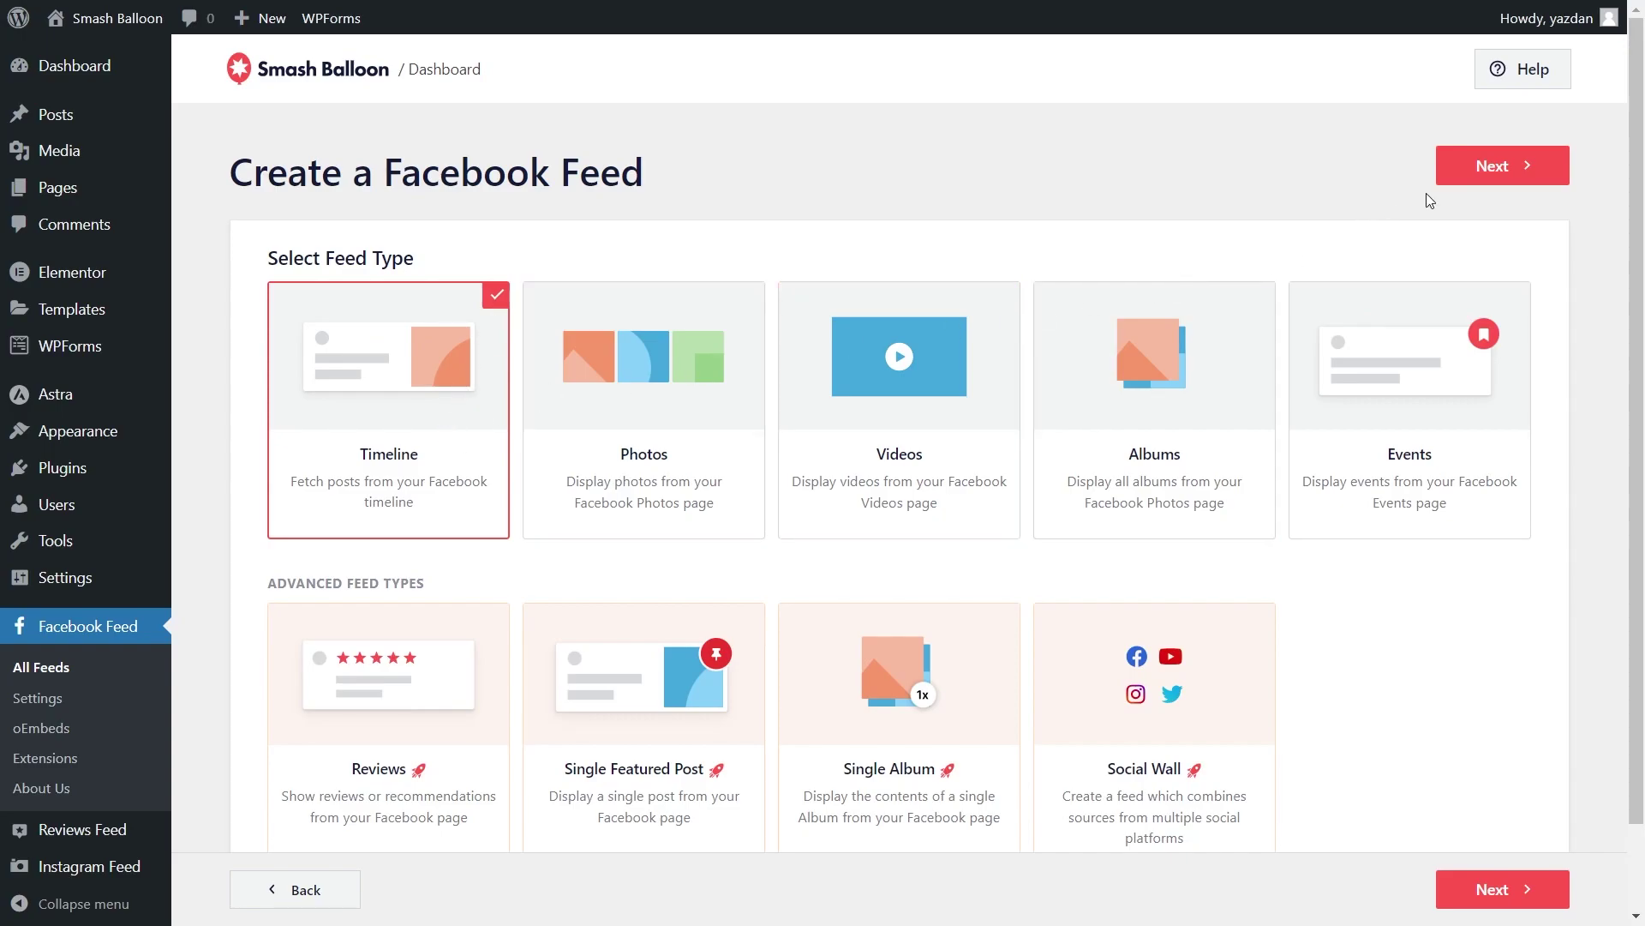
left_click(1452, 174)
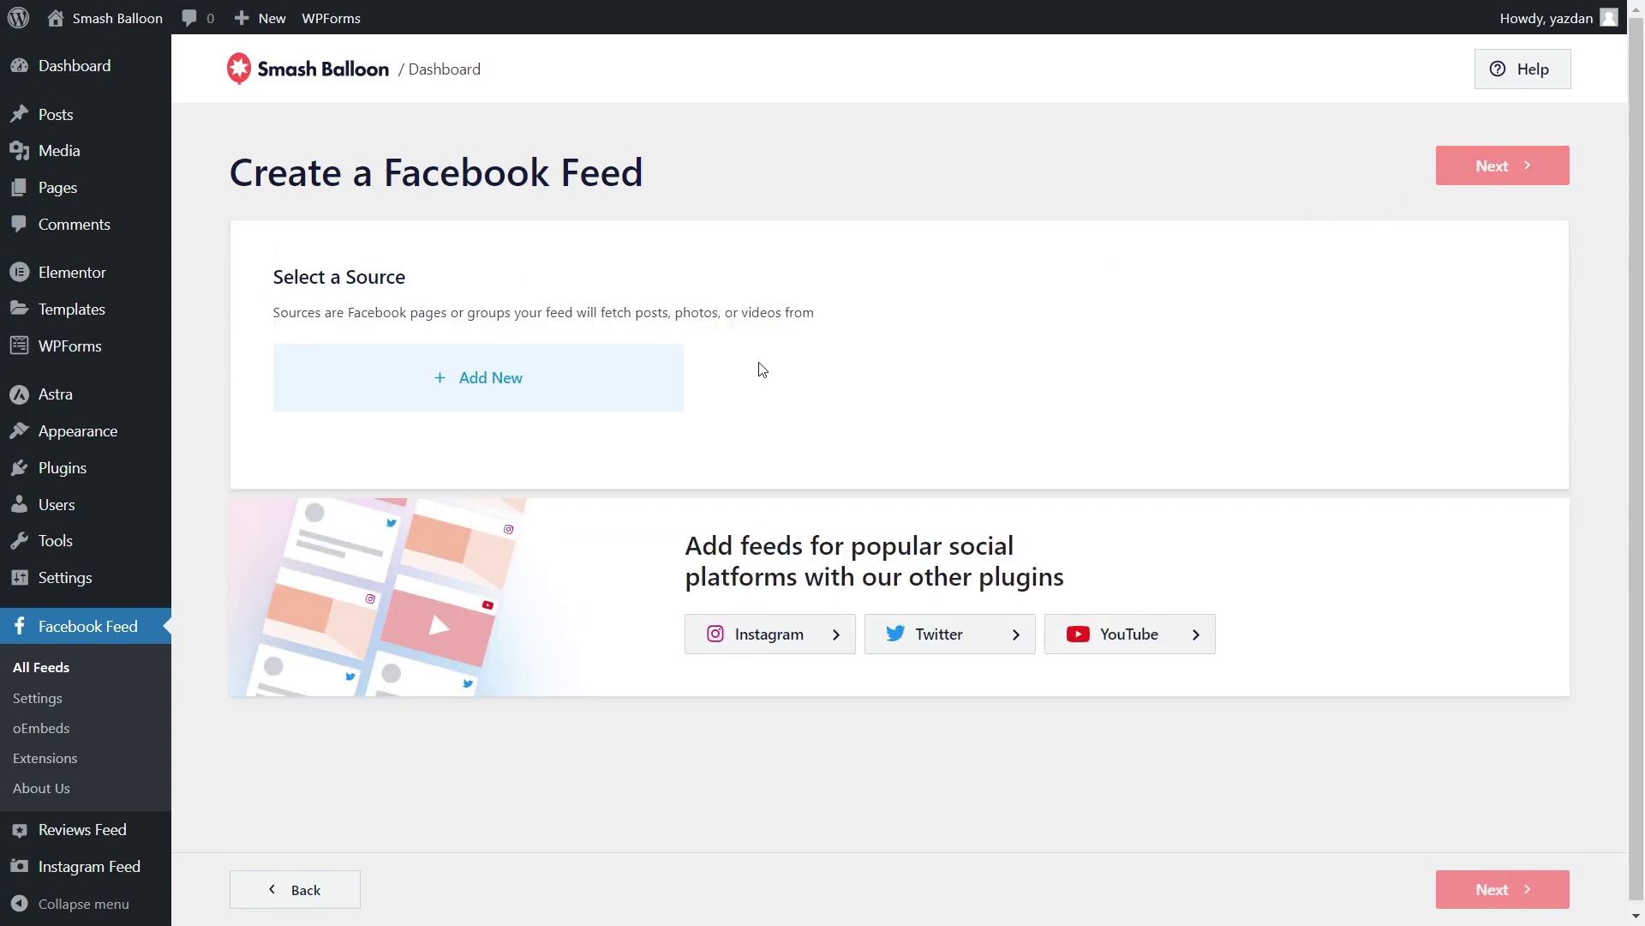
left_click(609, 371)
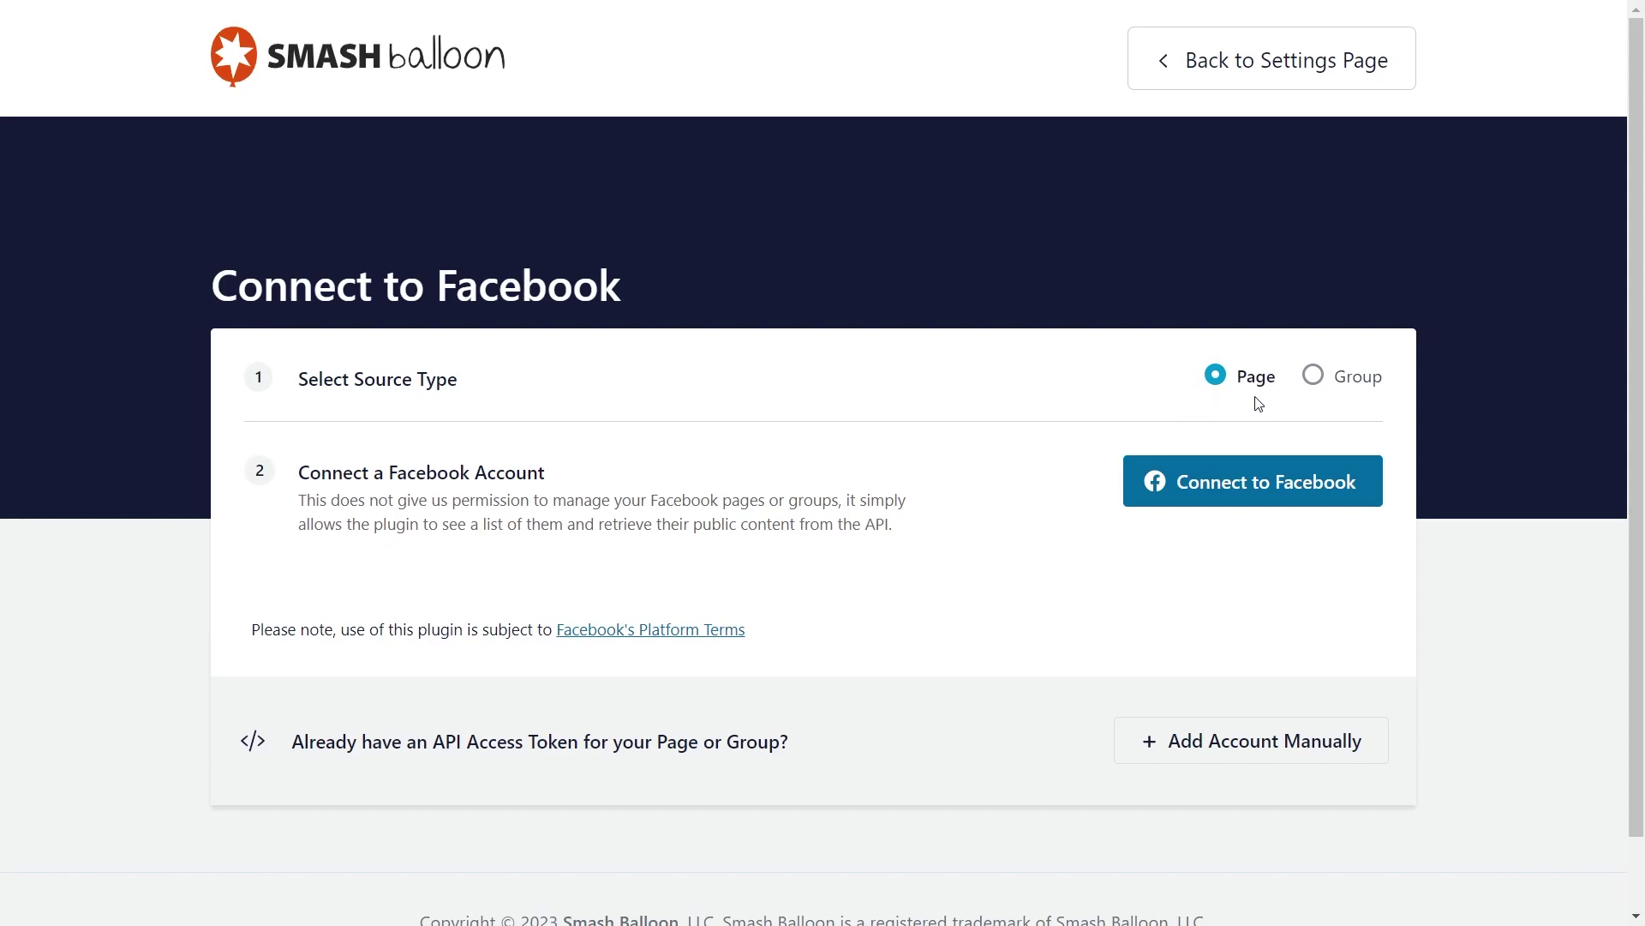
Authorize Smash Balloon WordPress on Facebook, sharing one page and granting the requested permissions
left_click(1149, 487)
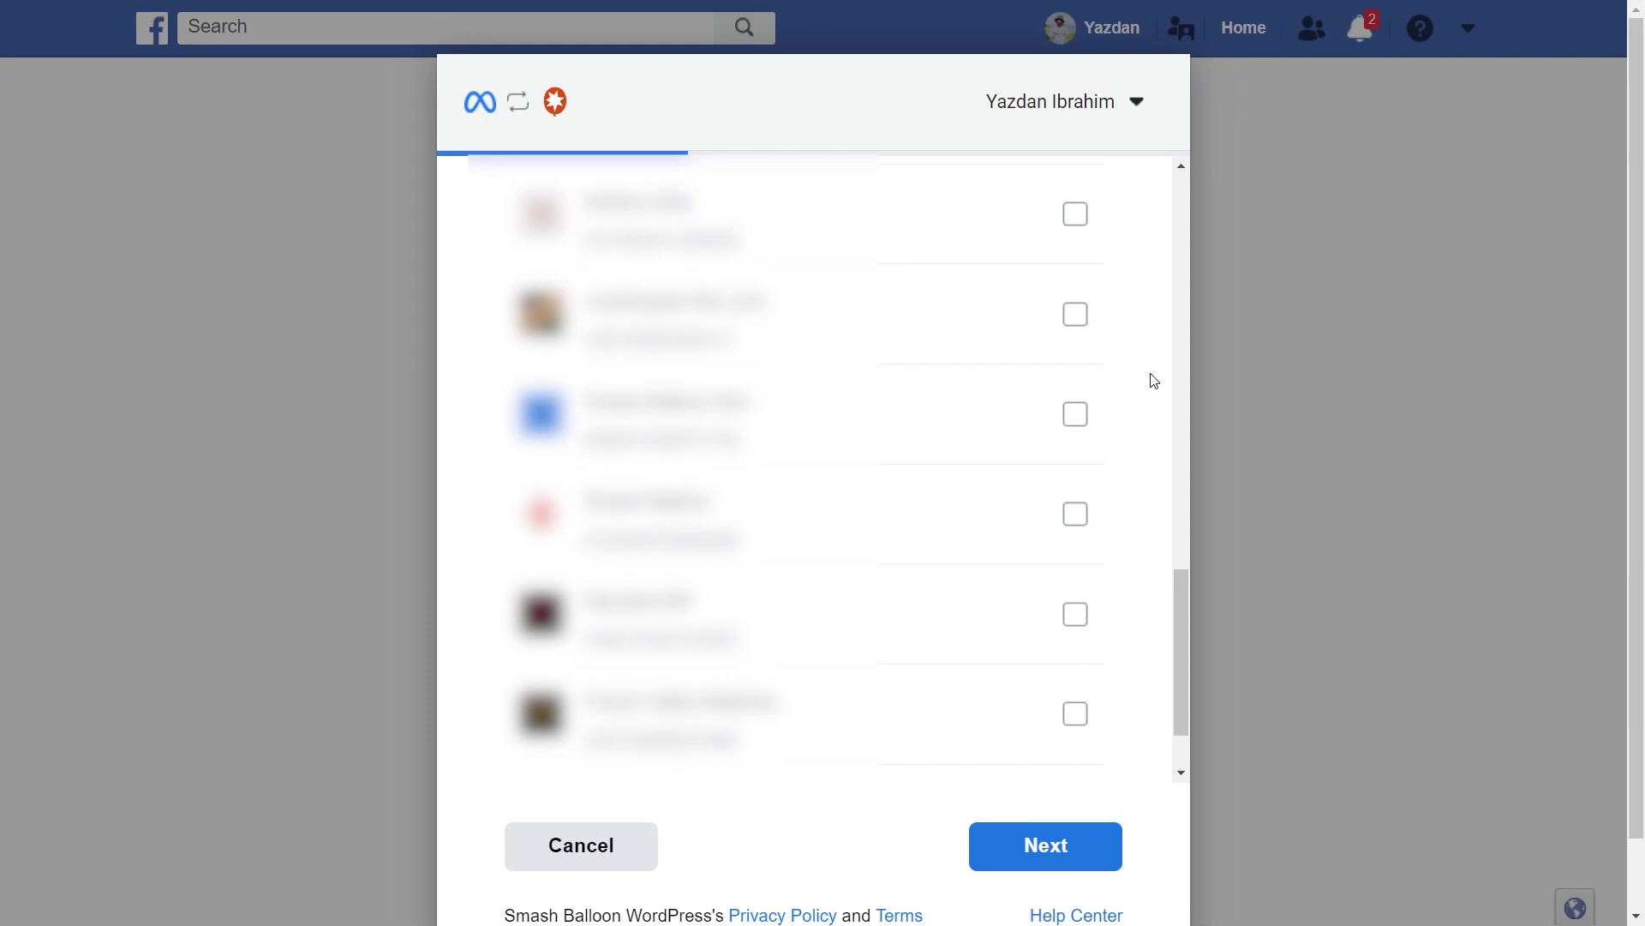
left_click(1082, 323)
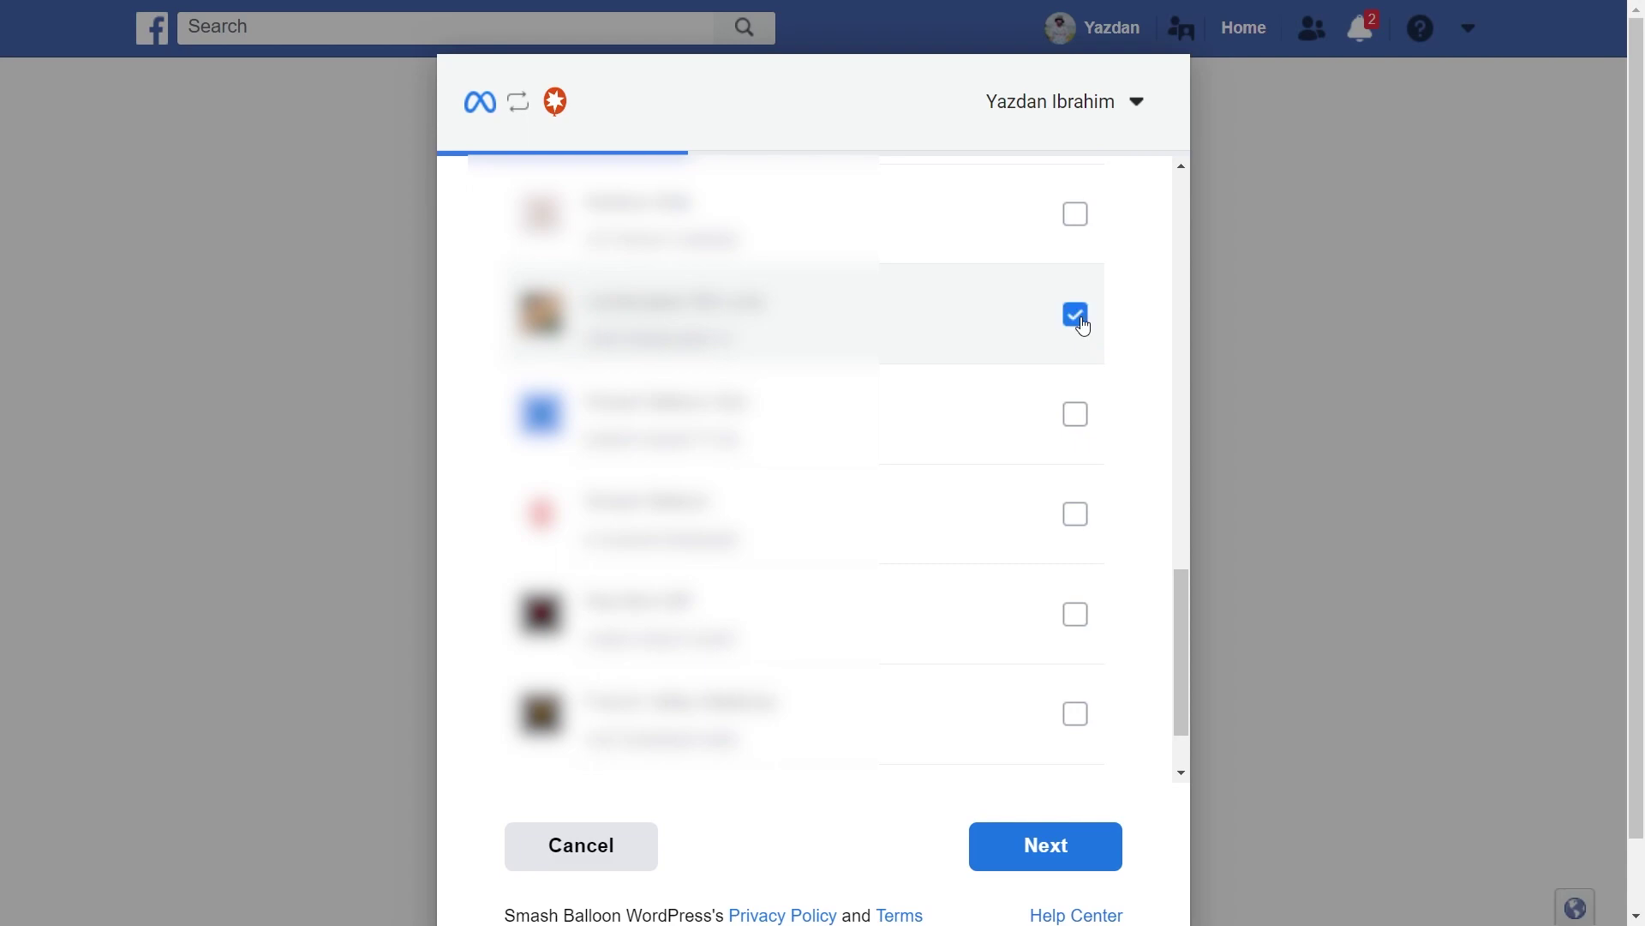
left_click(1046, 845)
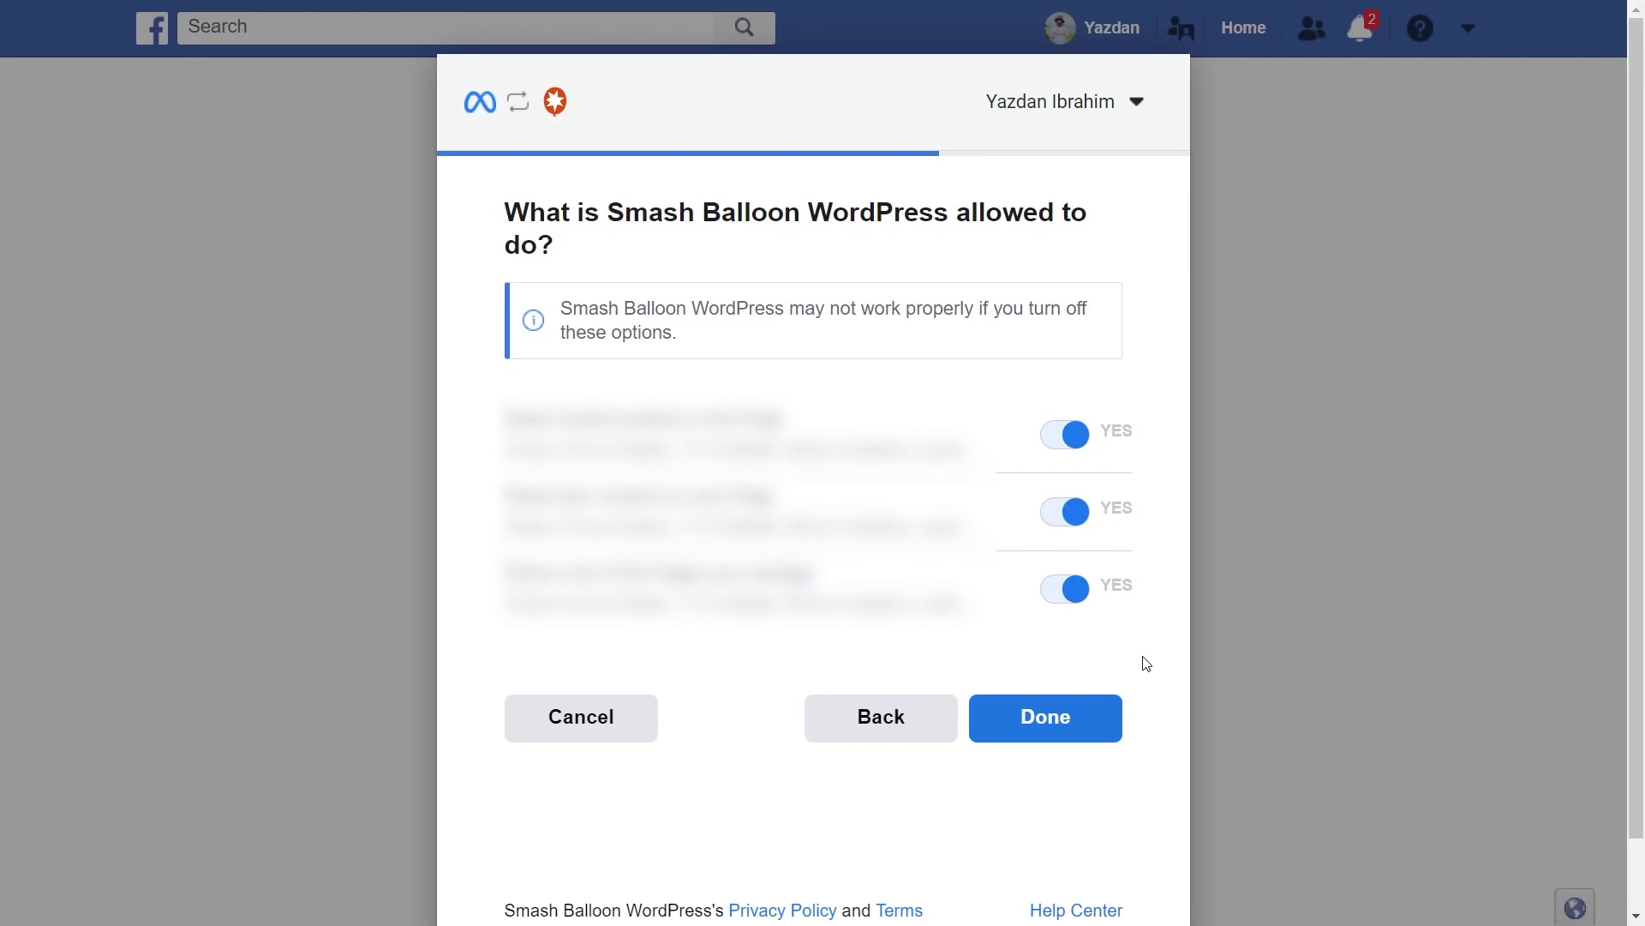
left_click(1050, 734)
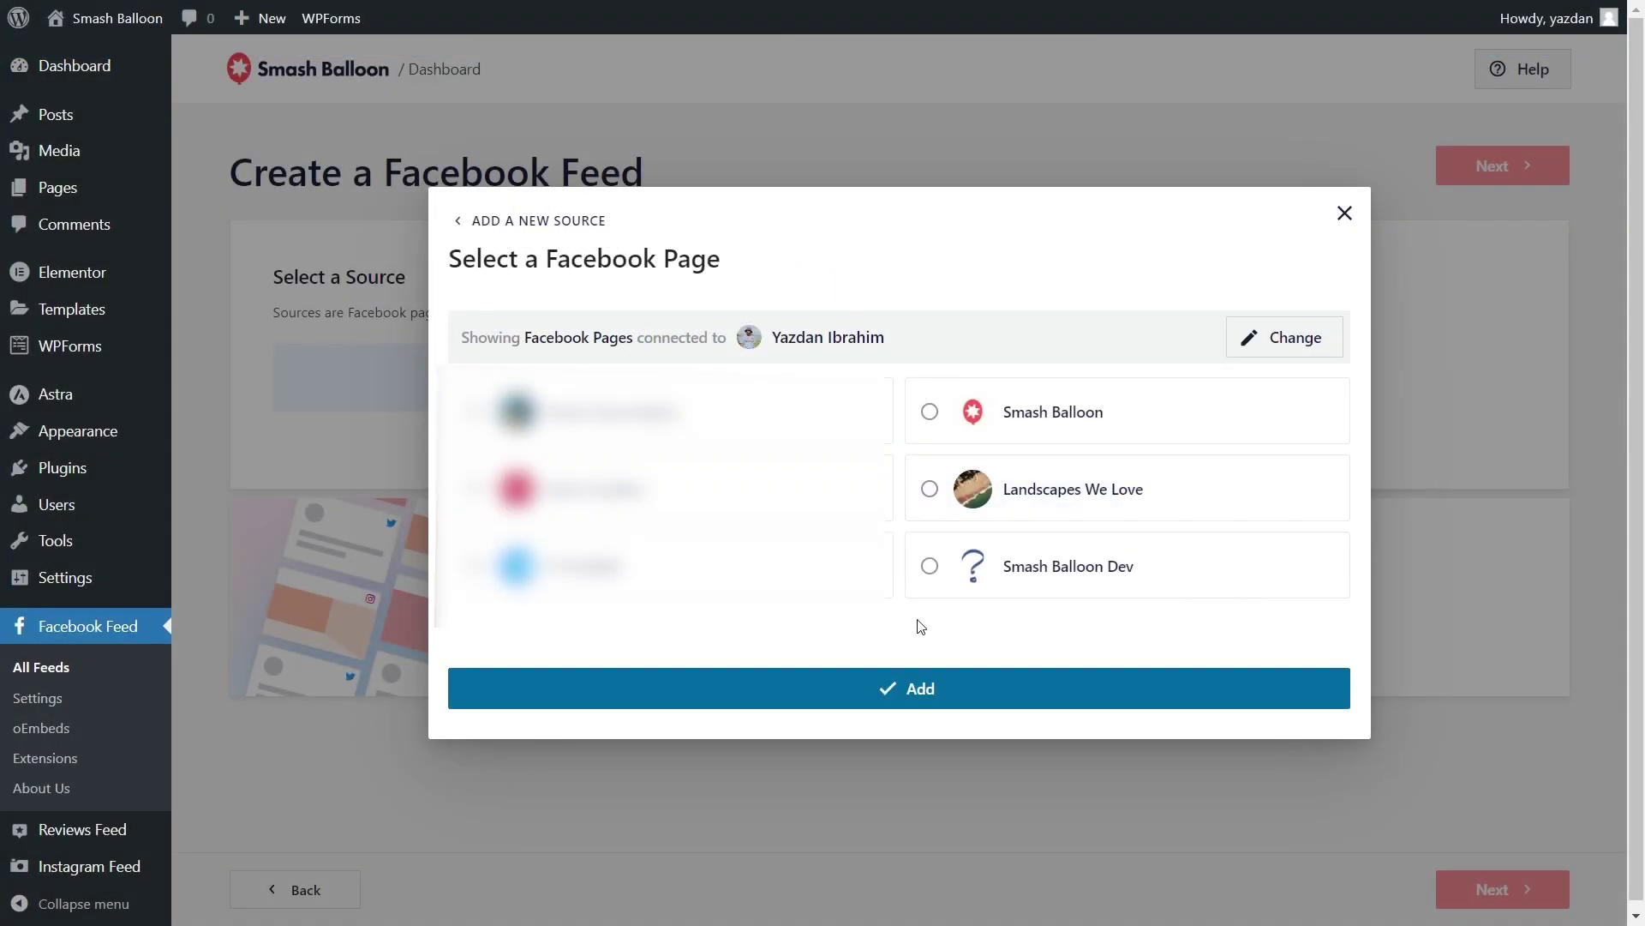
Add Landscapes We Love as the feed's Facebook source
left_click(1005, 495)
left_click(921, 684)
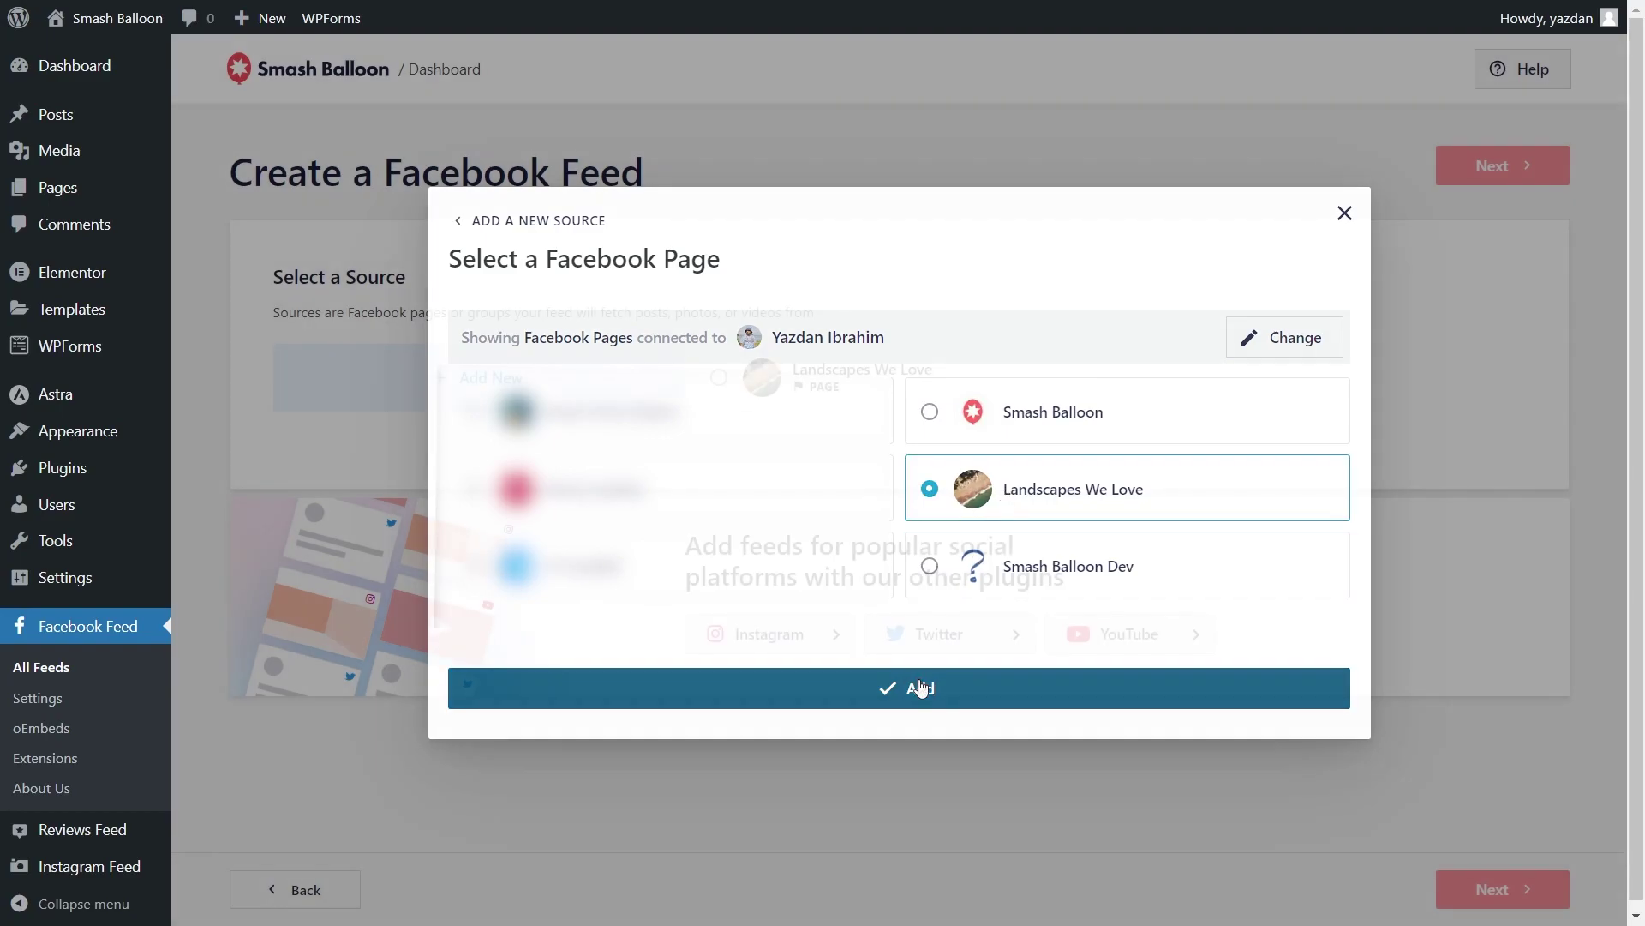
left_click(893, 398)
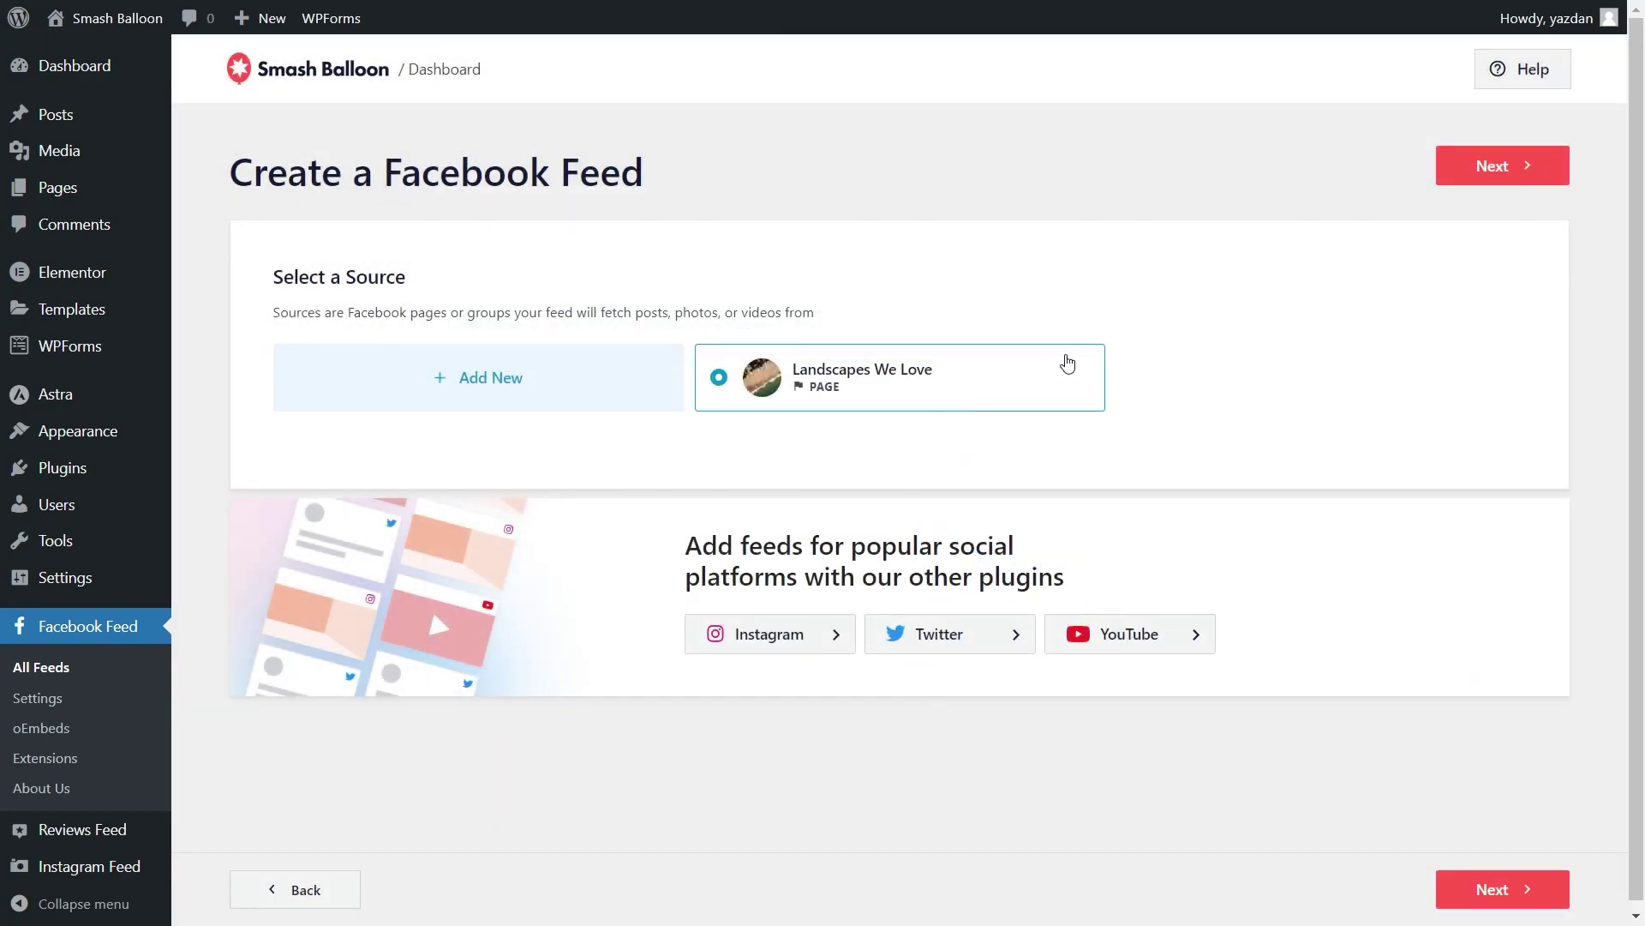
left_click(1487, 171)
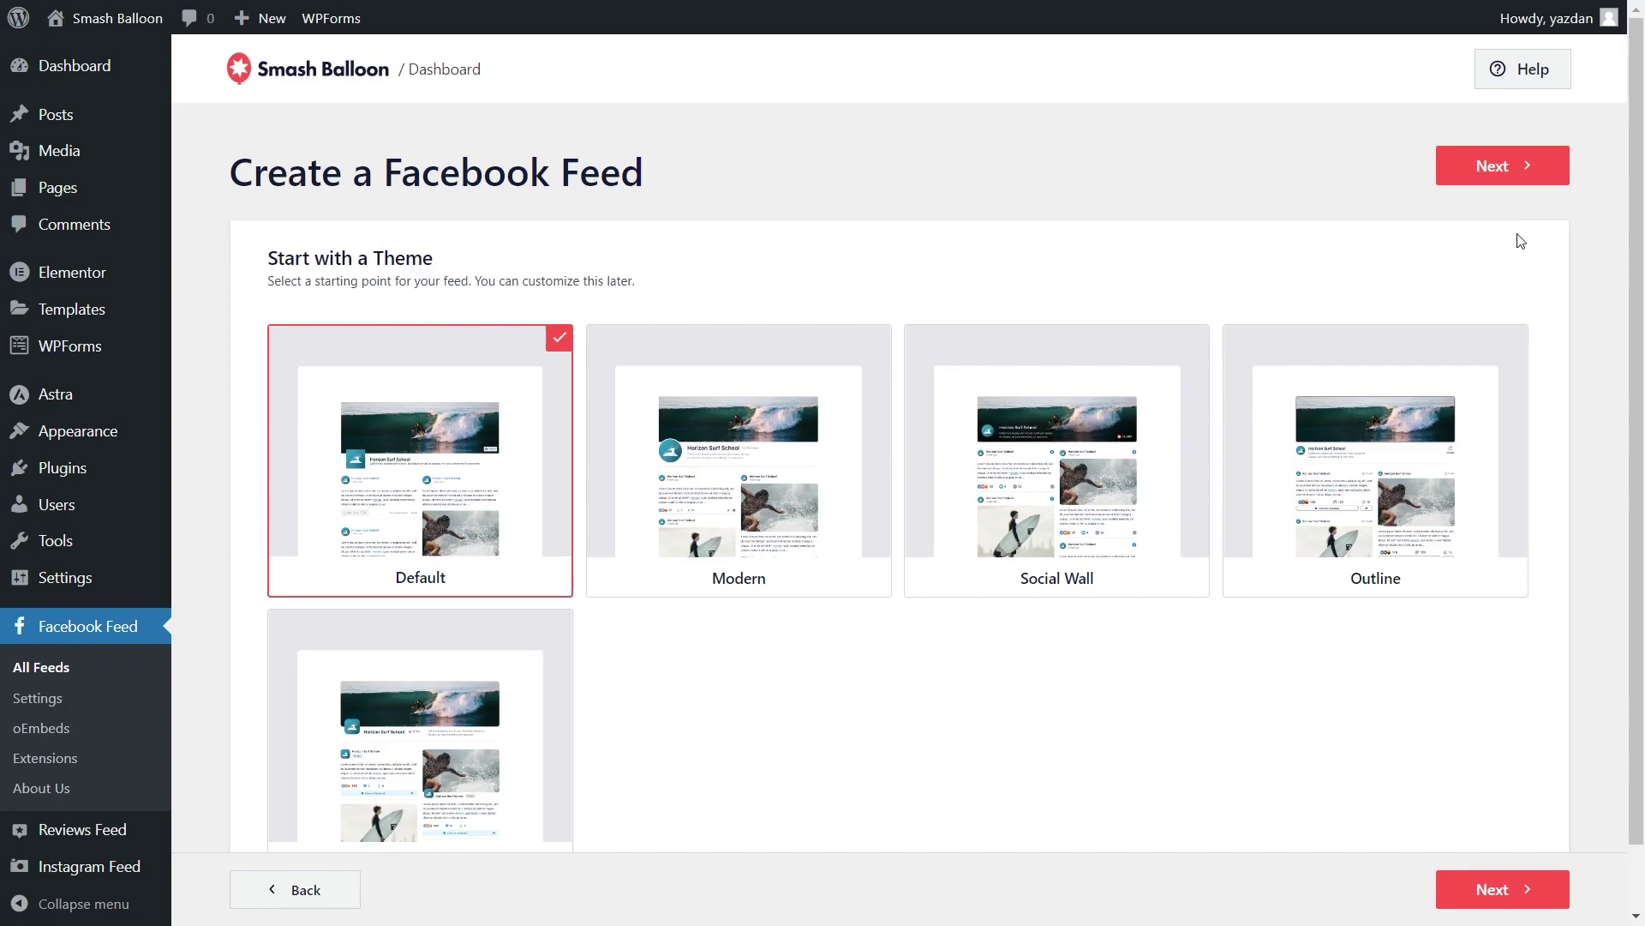
Choose the Overlap theme and keep the Default template for the feed
scroll(1200, 360, "down", 1)
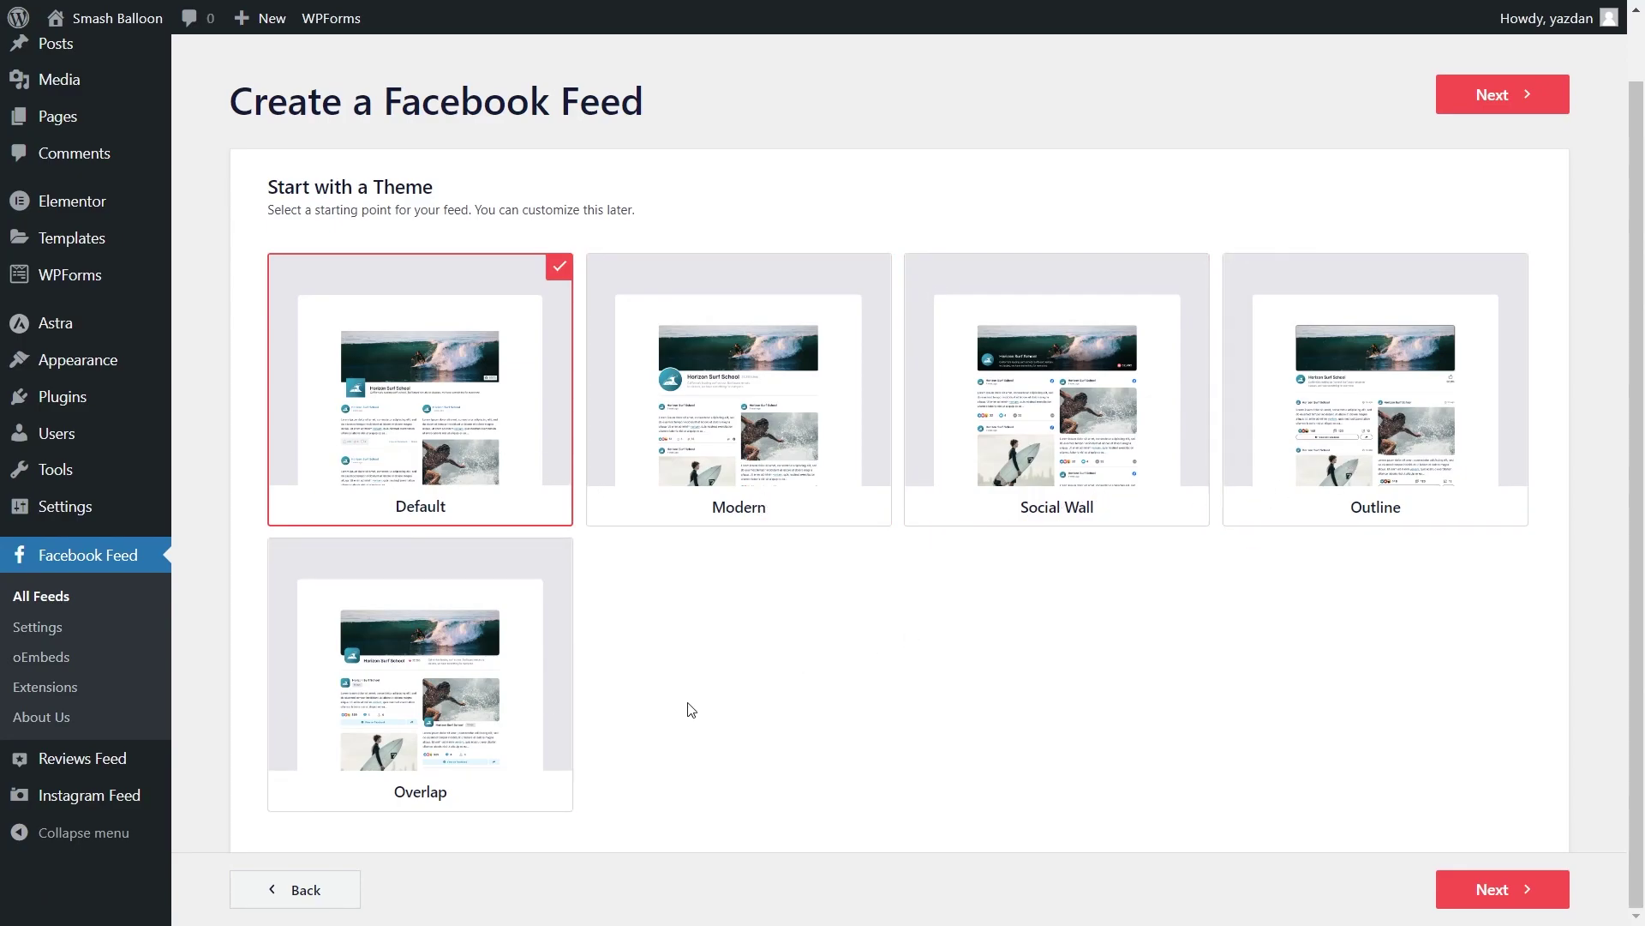
left_click(533, 700)
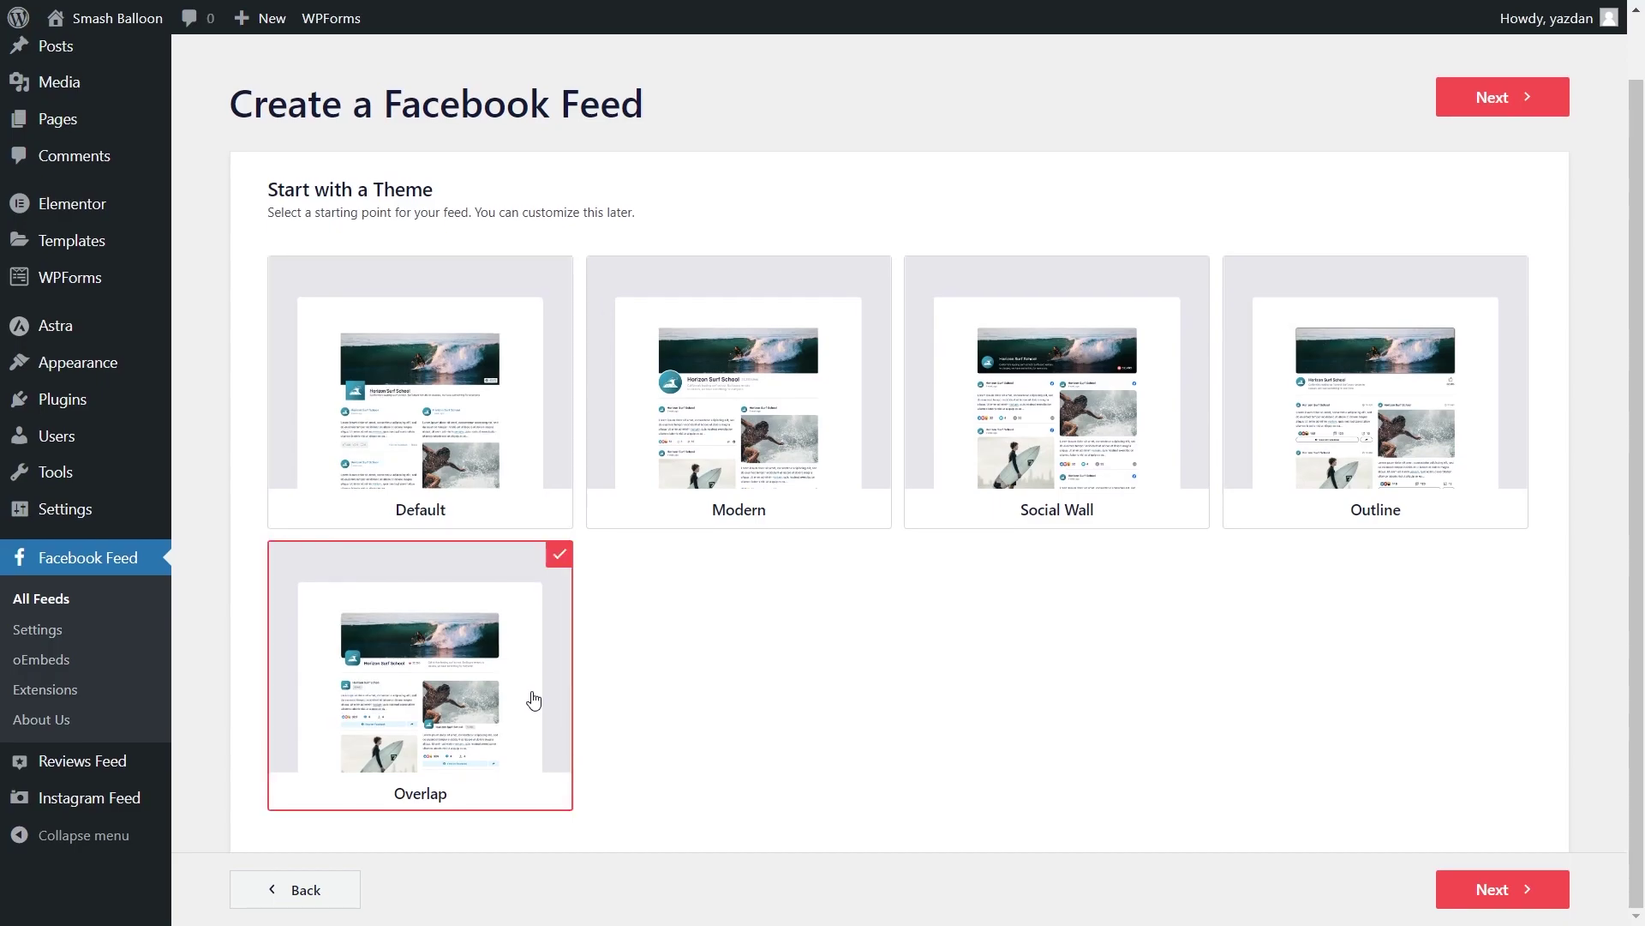
left_click(1467, 889)
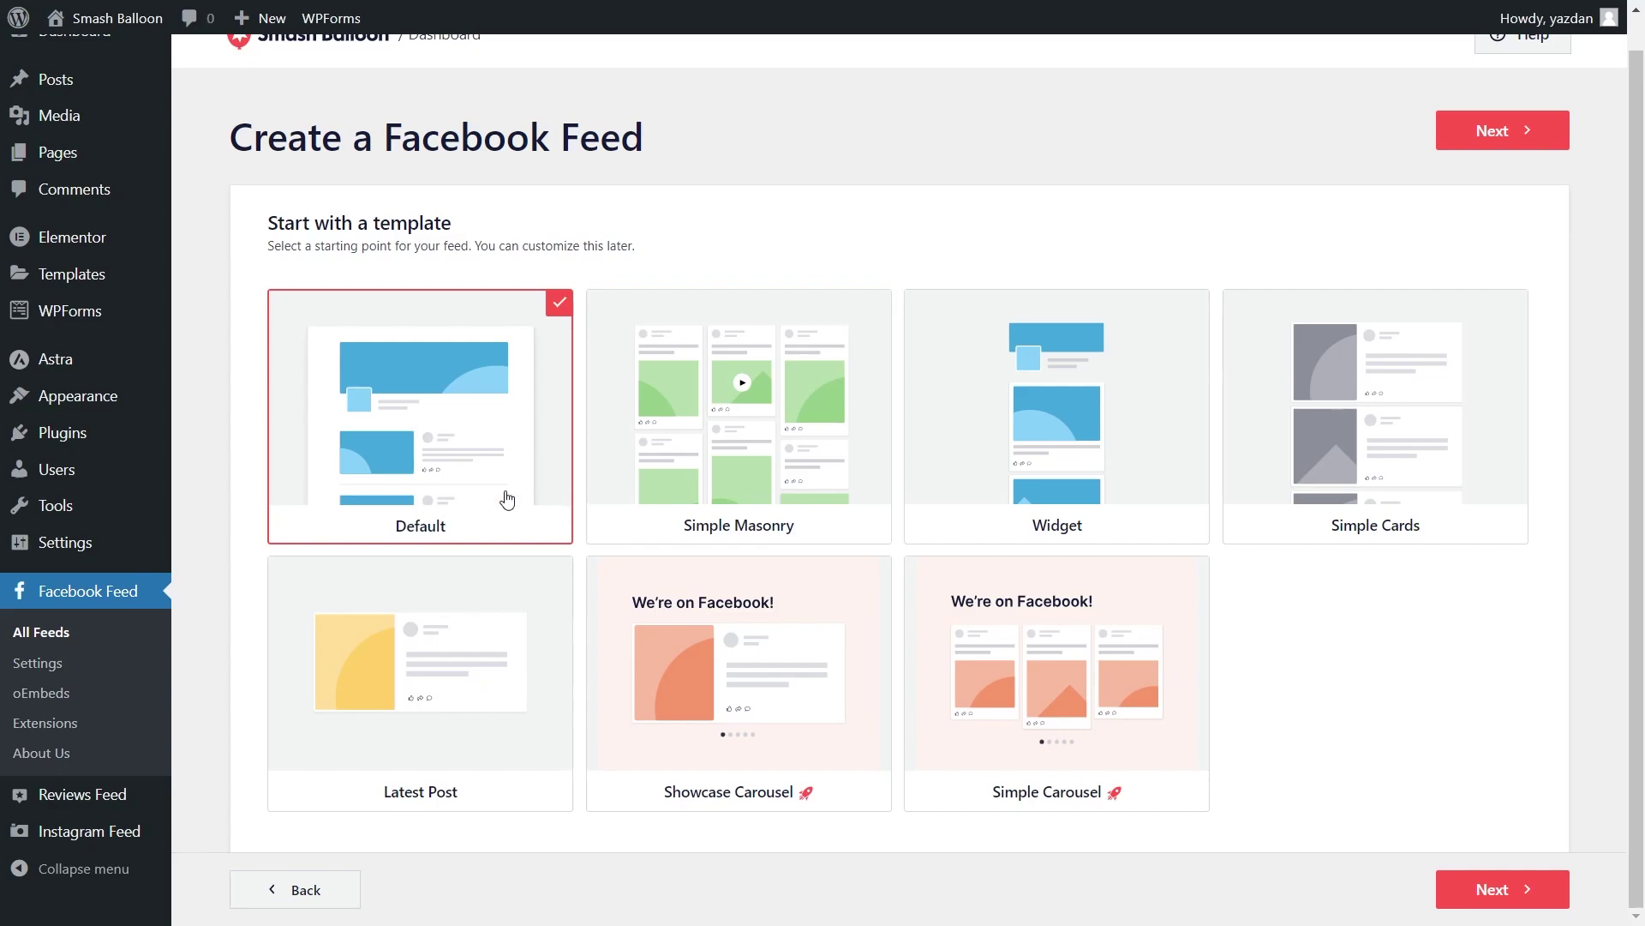
left_click(1504, 146)
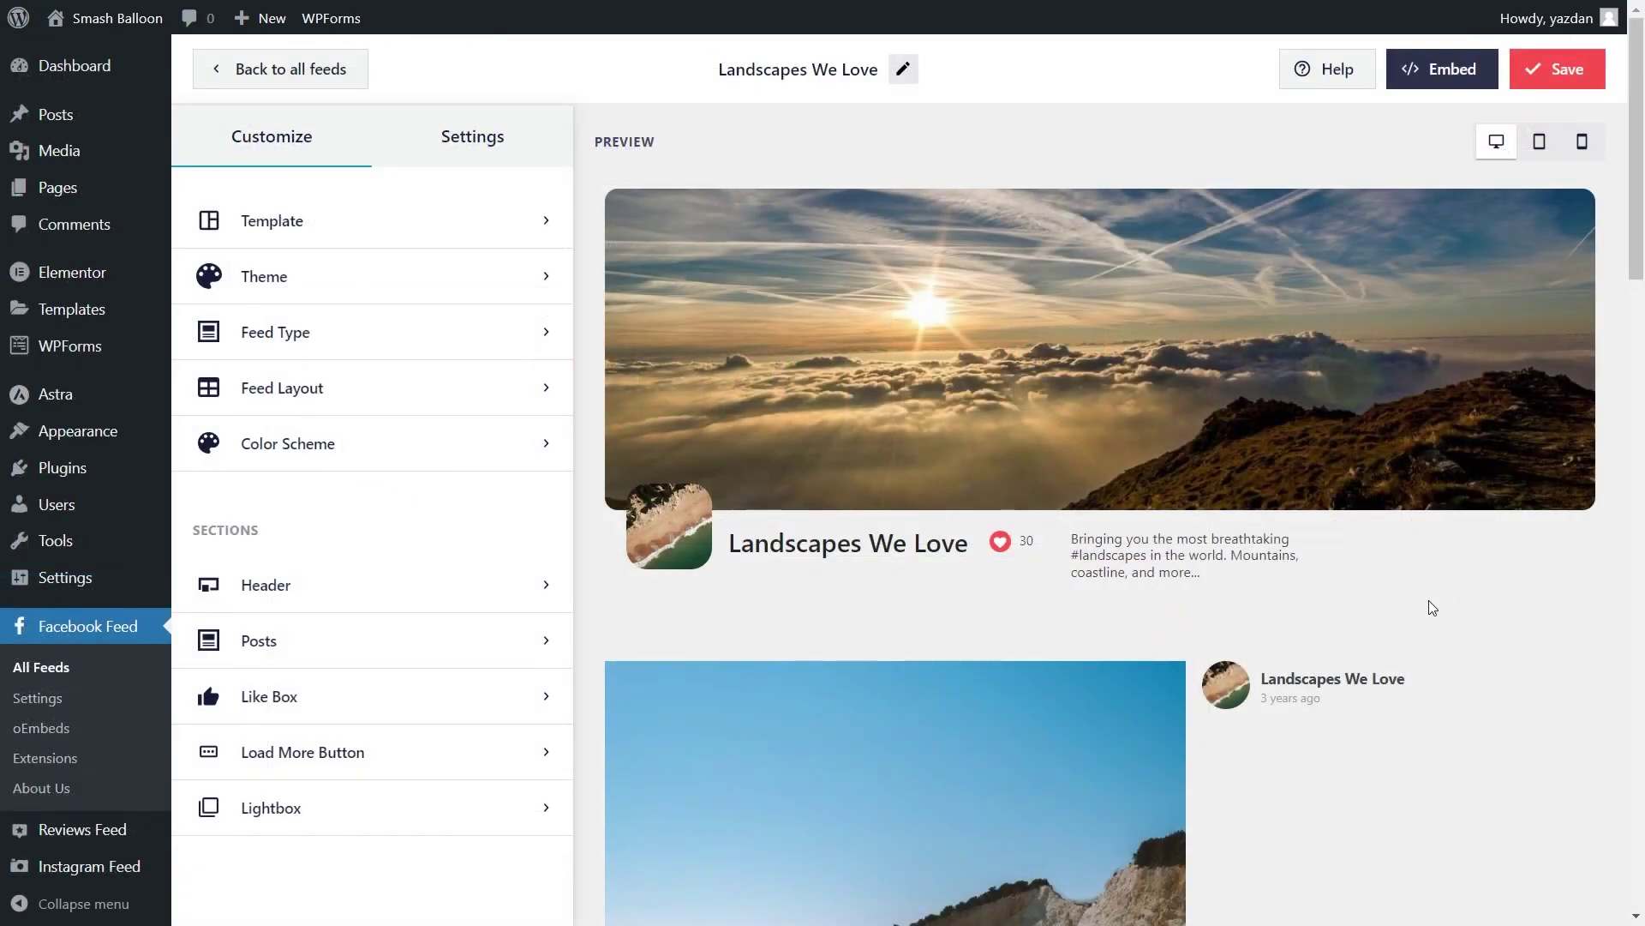
Review the feed preview and bring up the Feed Layout settings
scroll(1435, 607, "down", 5)
scroll(1435, 606, "down", 7)
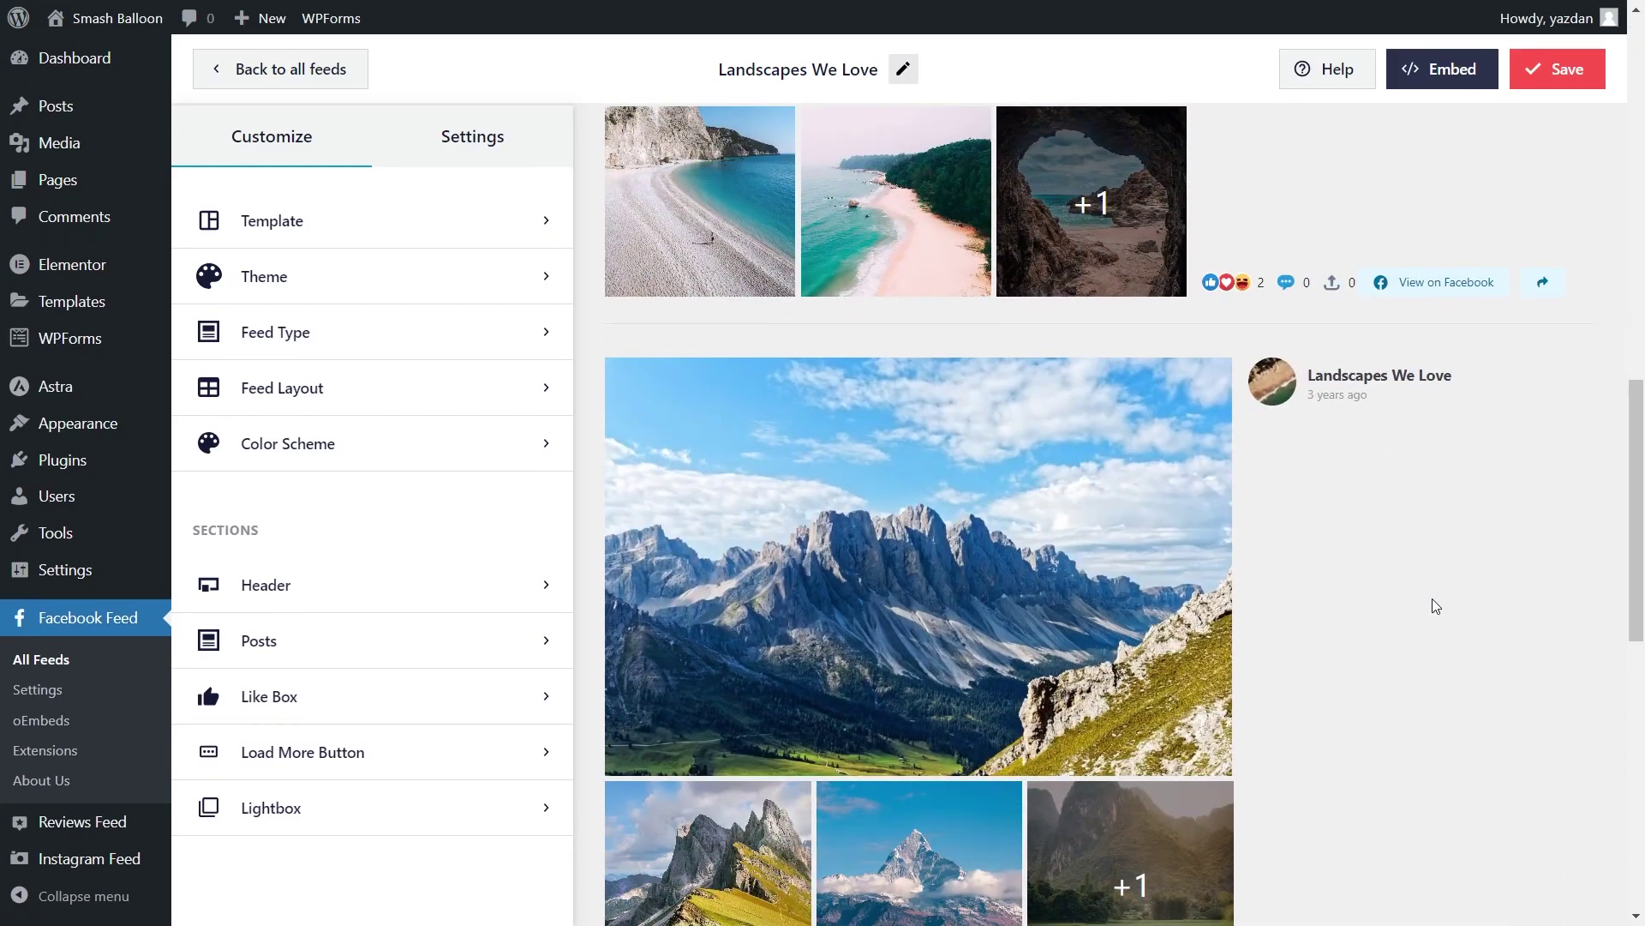
scroll(1436, 606, "up", 12)
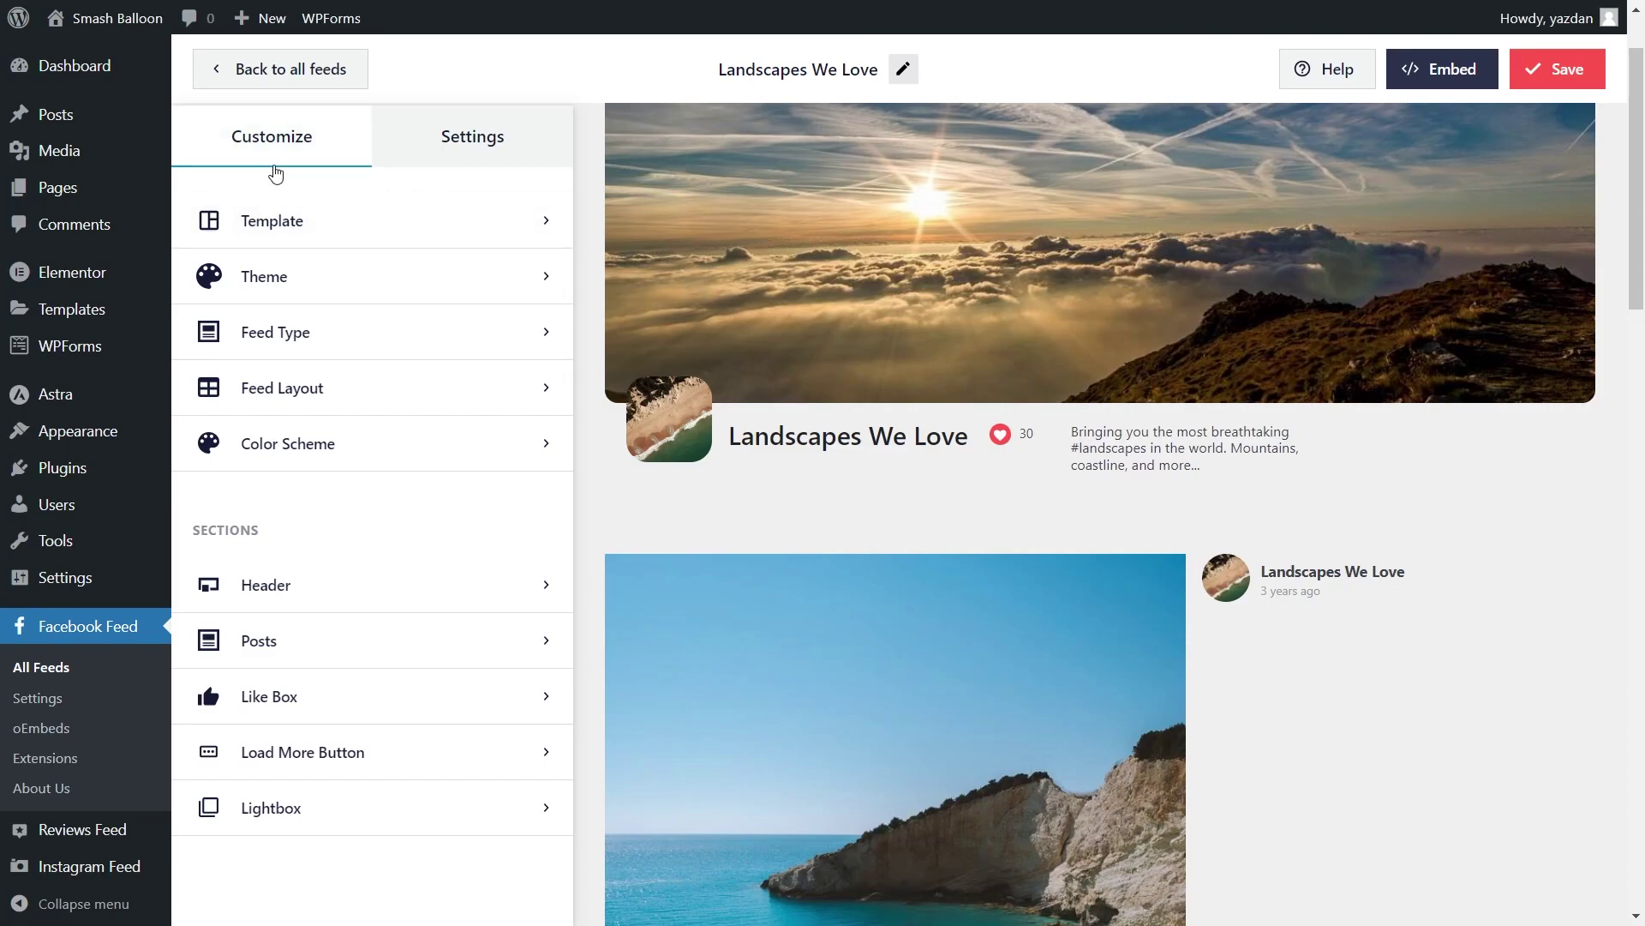
left_click(300, 390)
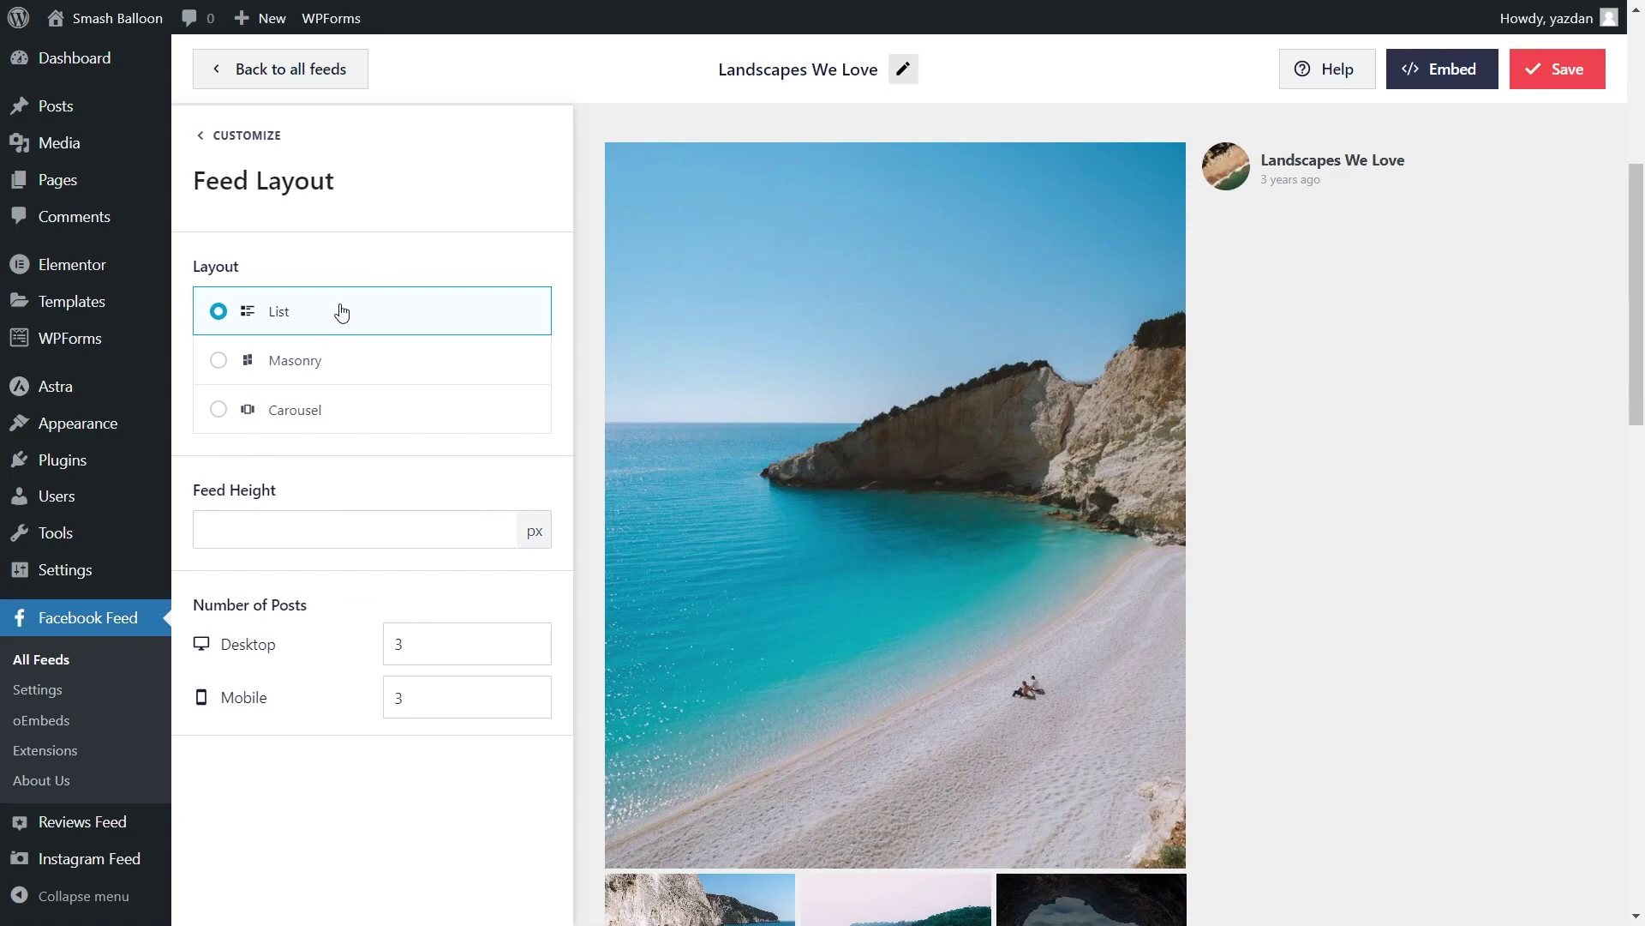
Preview the feed as Masonry and Carousel, then return it to the List layout
scroll(1328, 429, "down", 5)
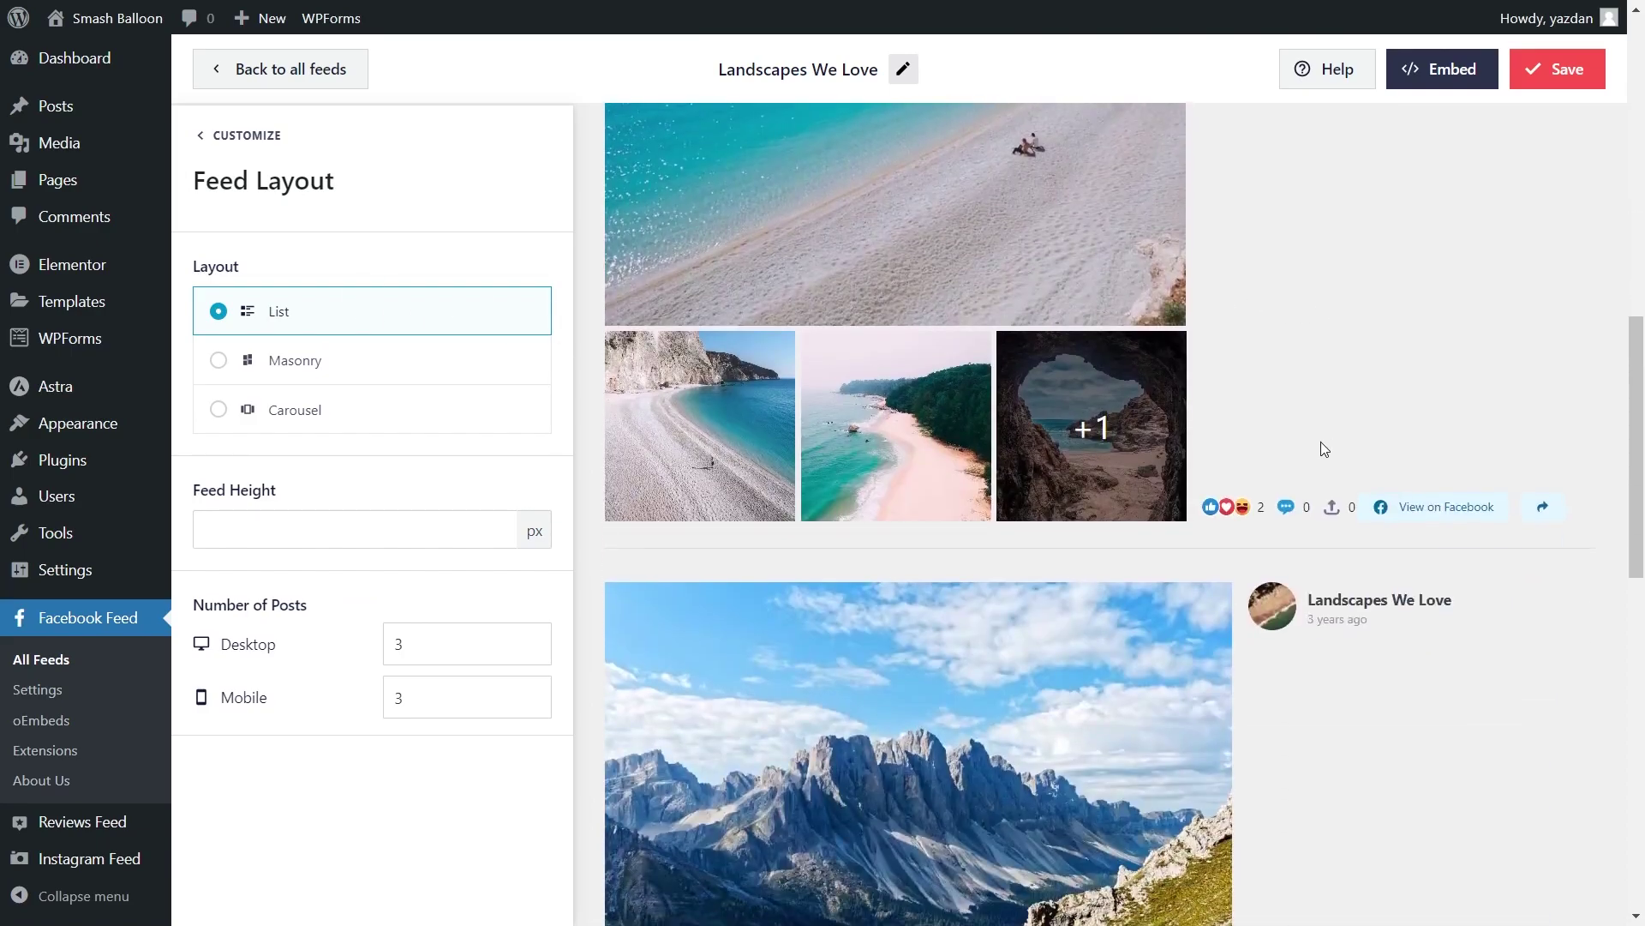
scroll(1324, 447, "down", 5)
left_click(451, 382)
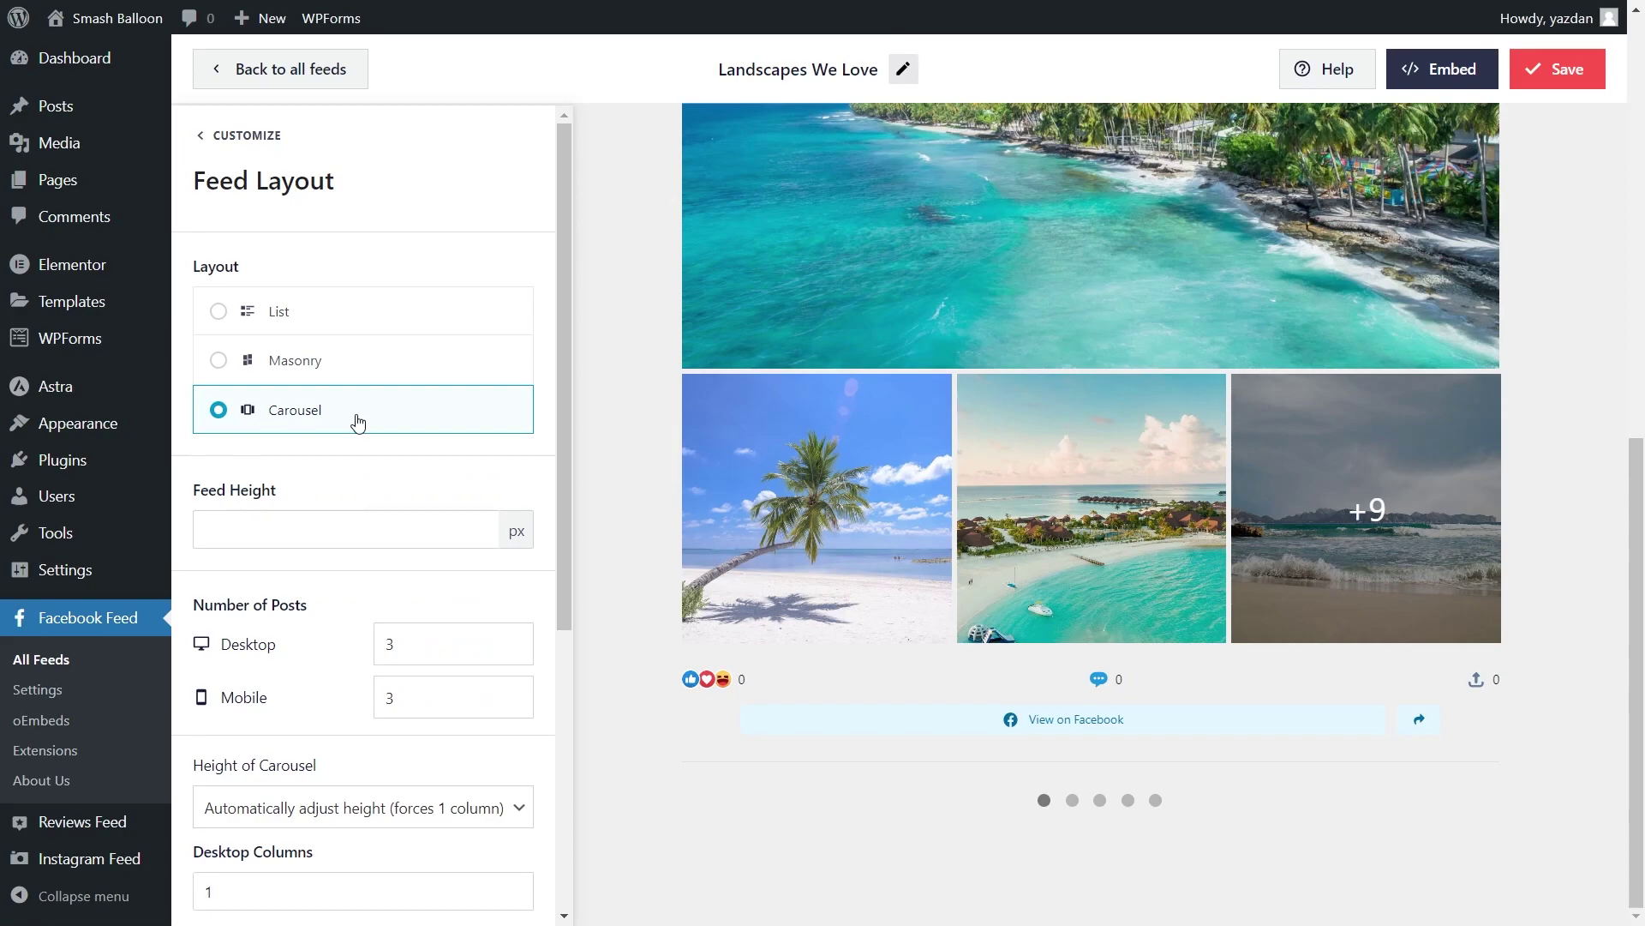
left_click(1073, 801)
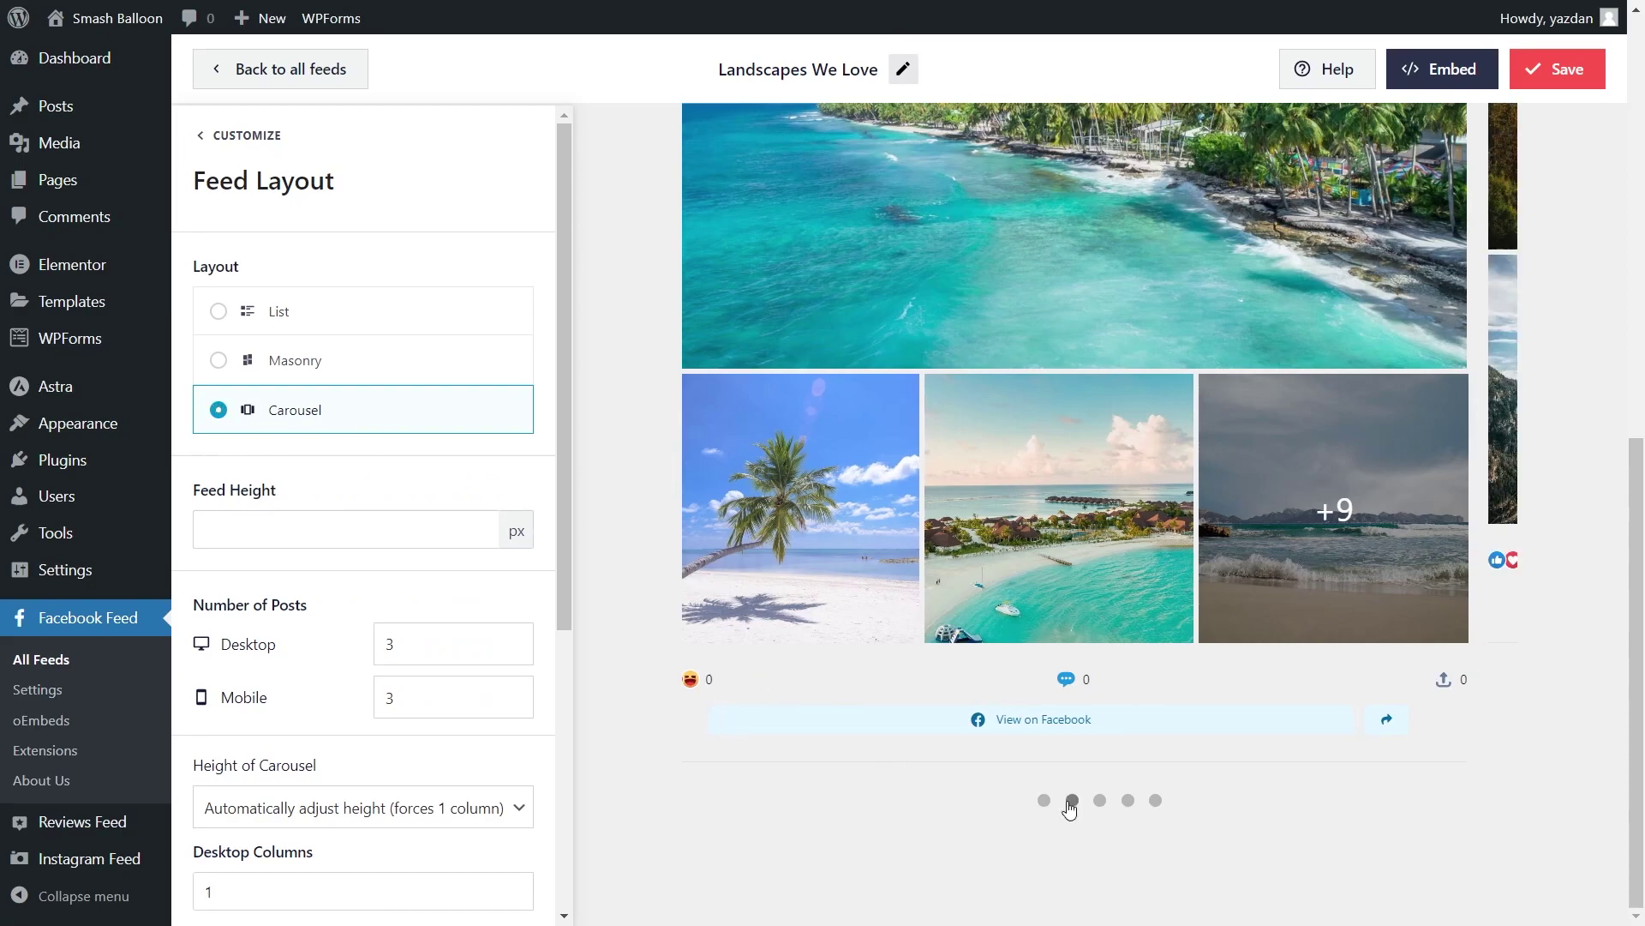
left_click(1128, 801)
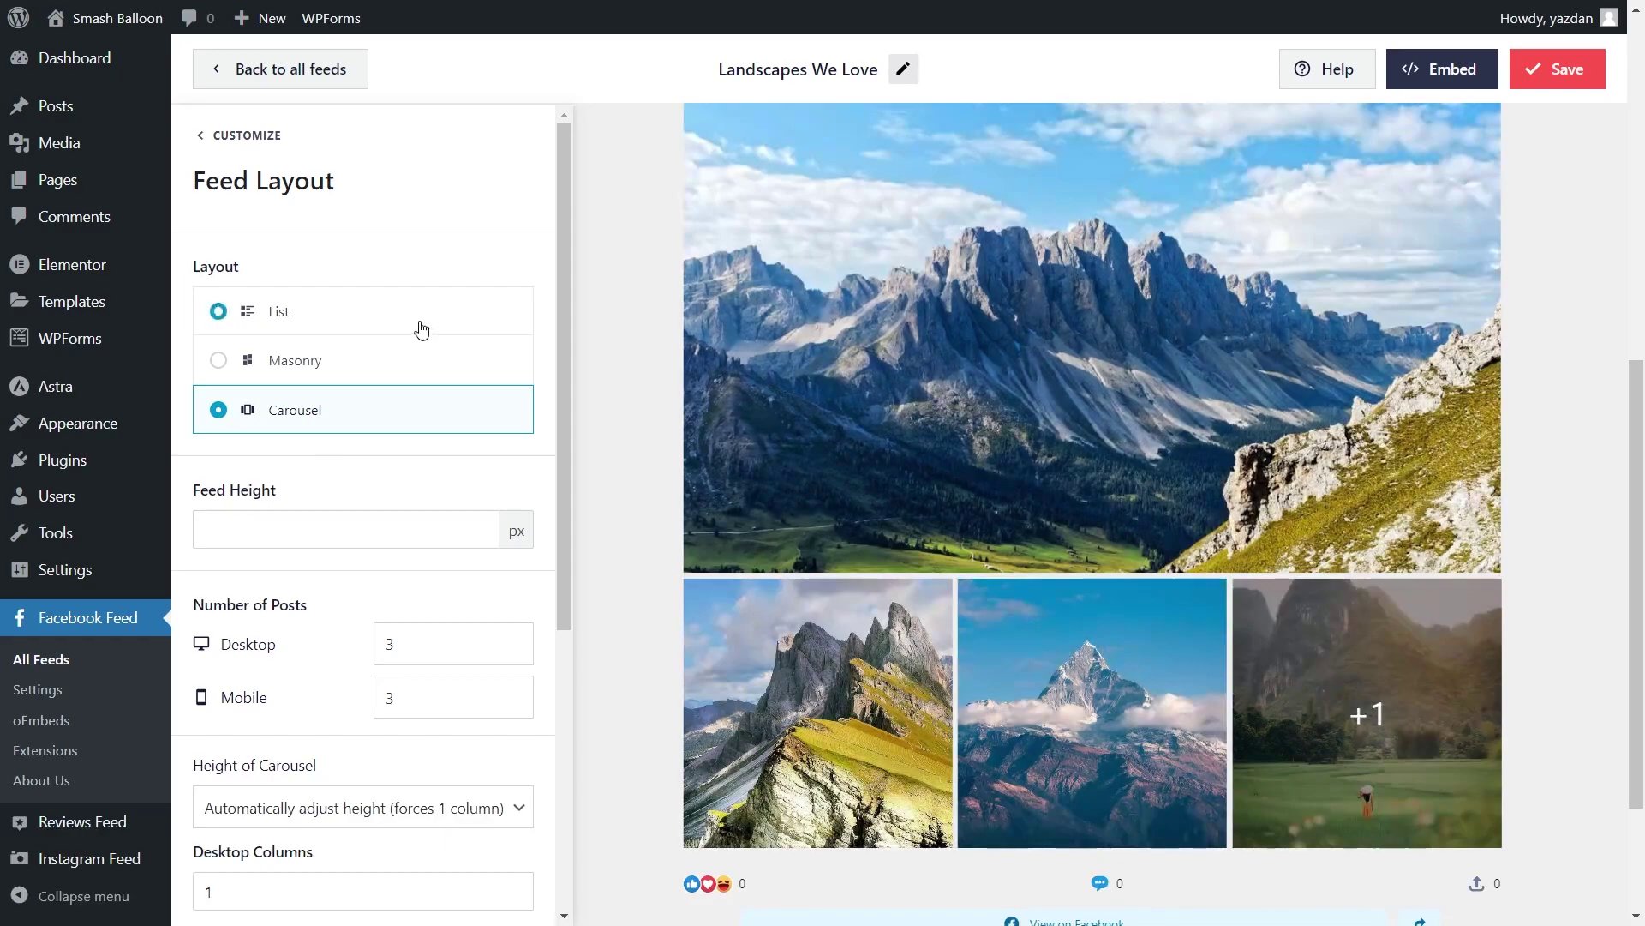
left_click(419, 327)
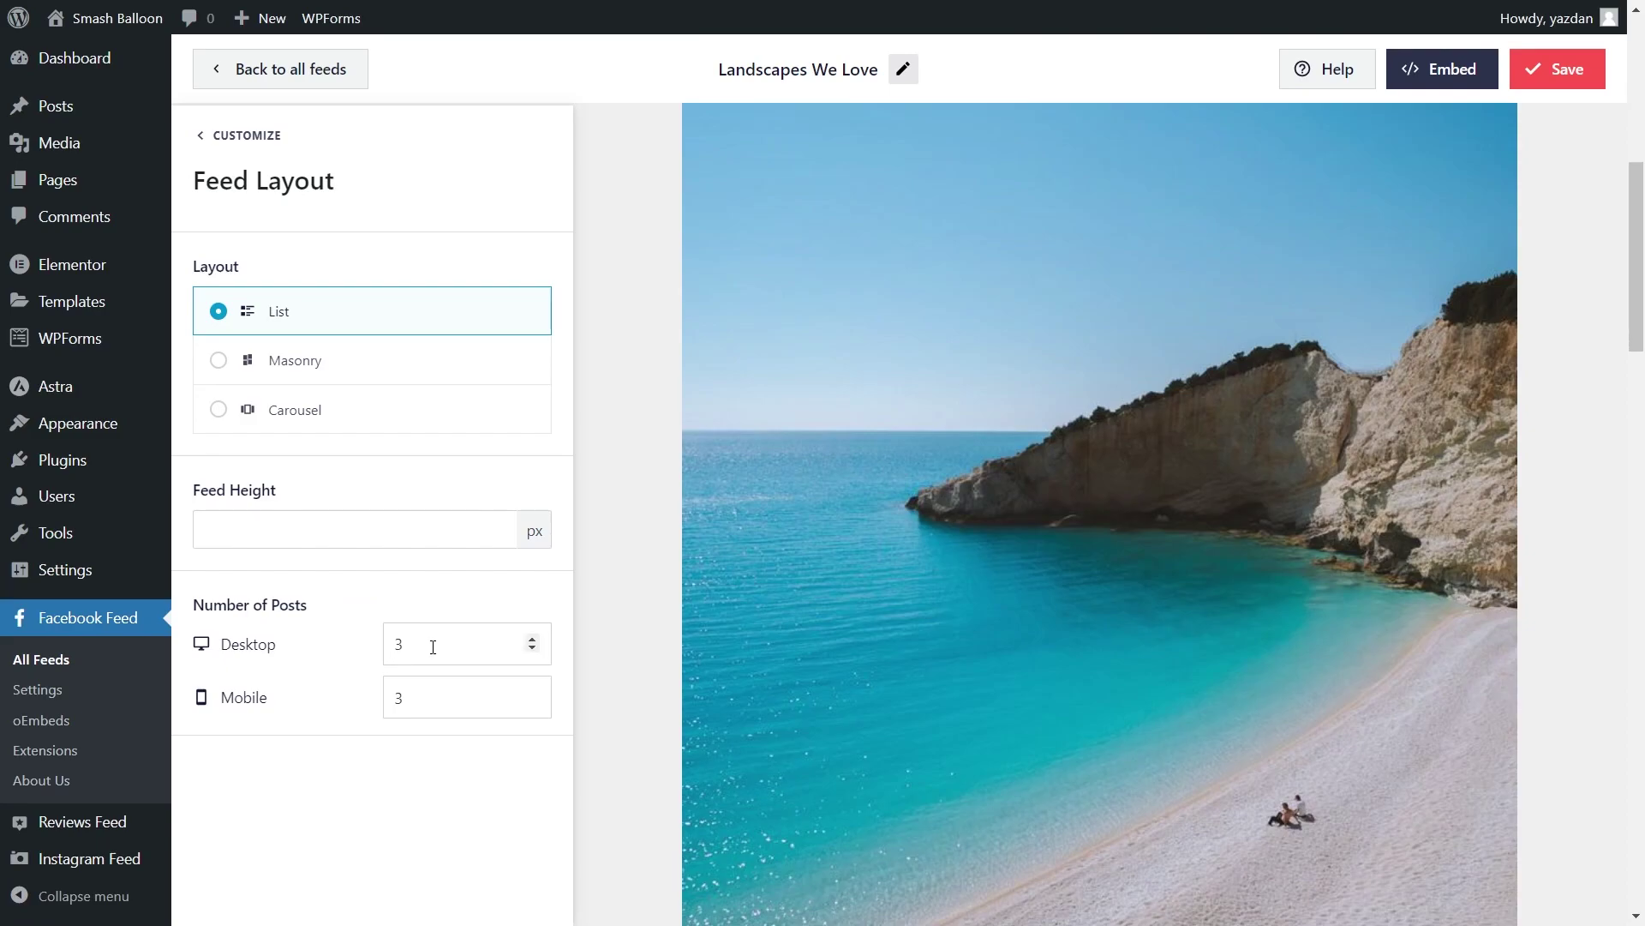
Set the desktop post count to 5 and save the feed
left_click_drag(431, 649, 359, 651)
type("5")
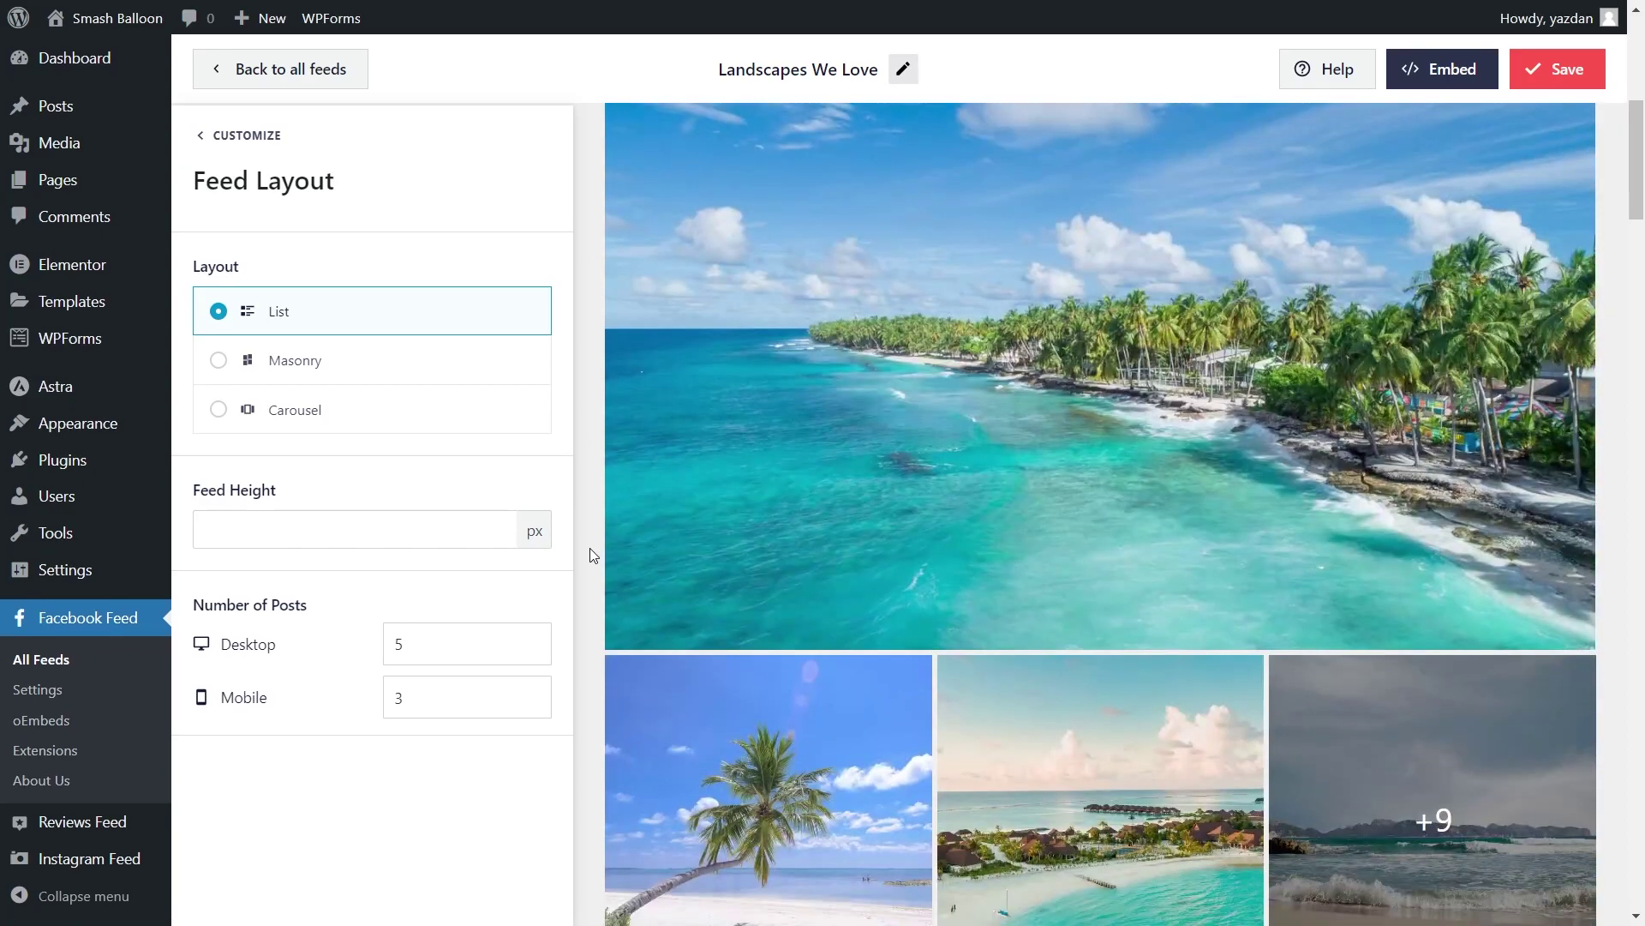
scroll(590, 547, "down", 20)
scroll(586, 559, "down", 10)
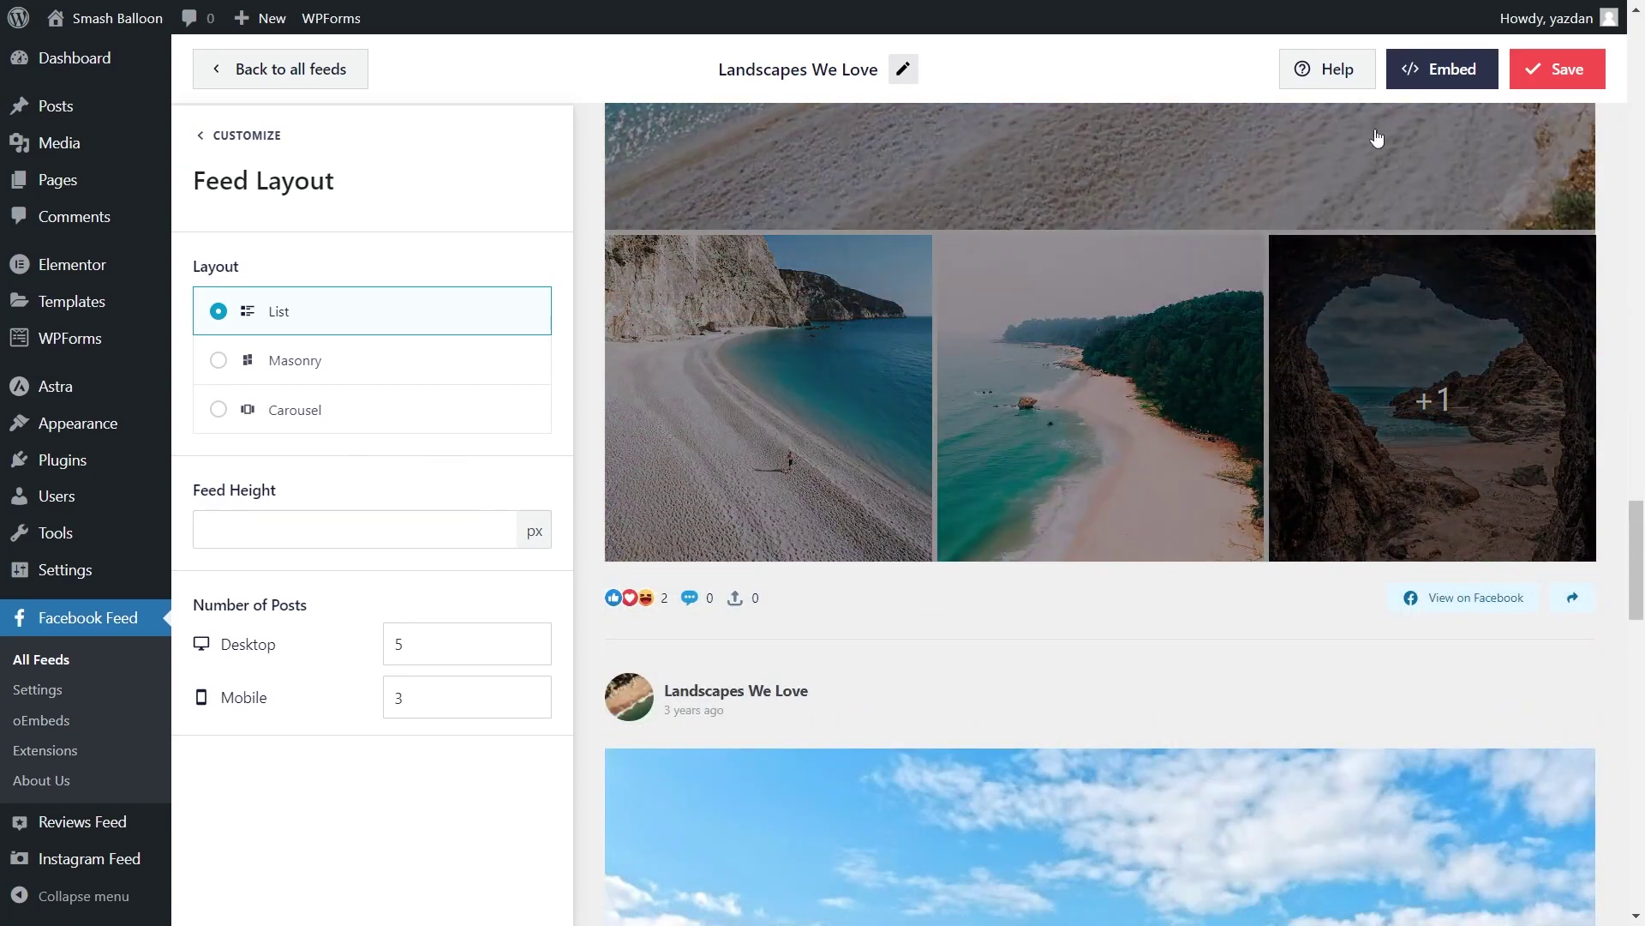
left_click(1553, 69)
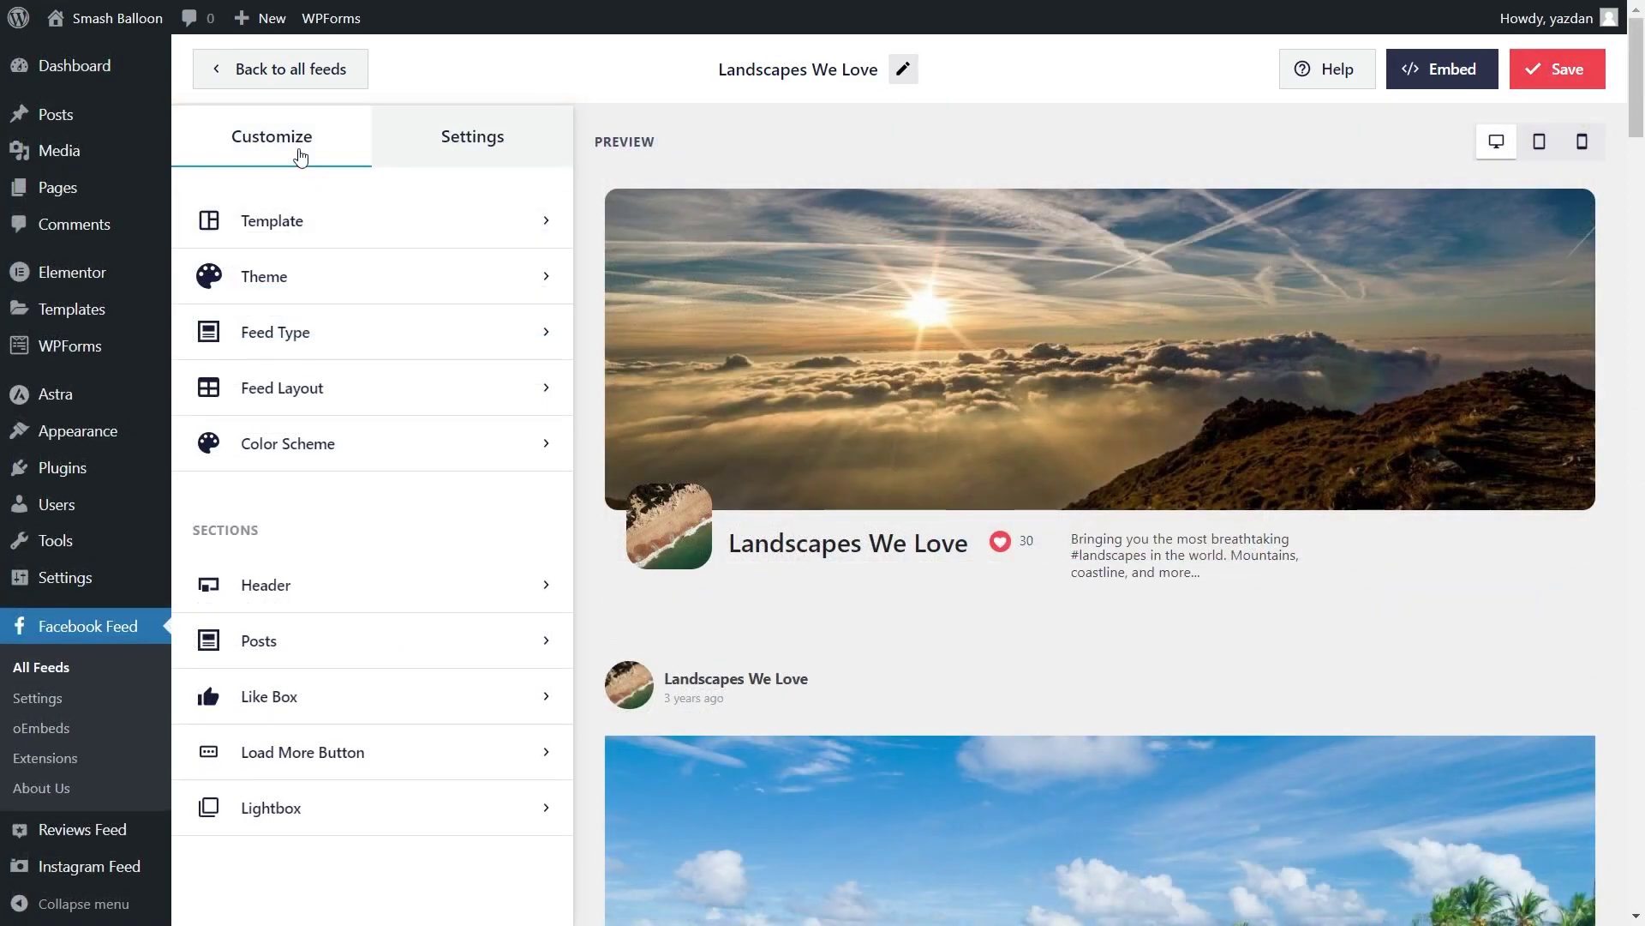
left_click(356, 439)
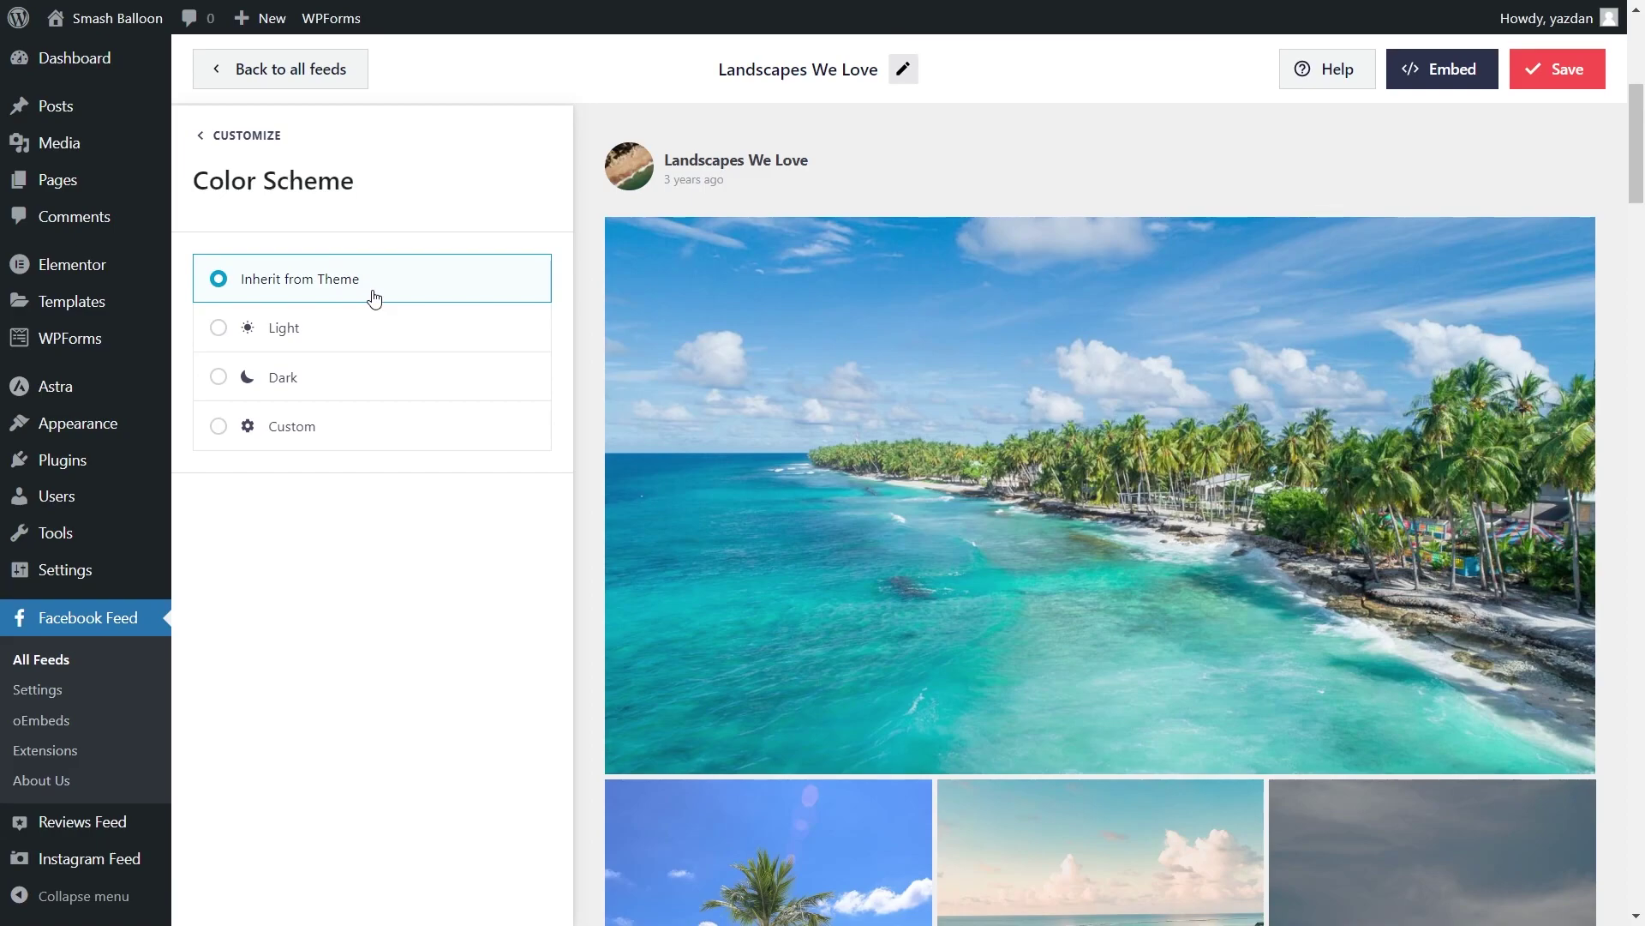
Try Light, Dark and custom red, yellow, green backgrounds, then save Inherit from Theme
left_click(336, 328)
left_click(325, 377)
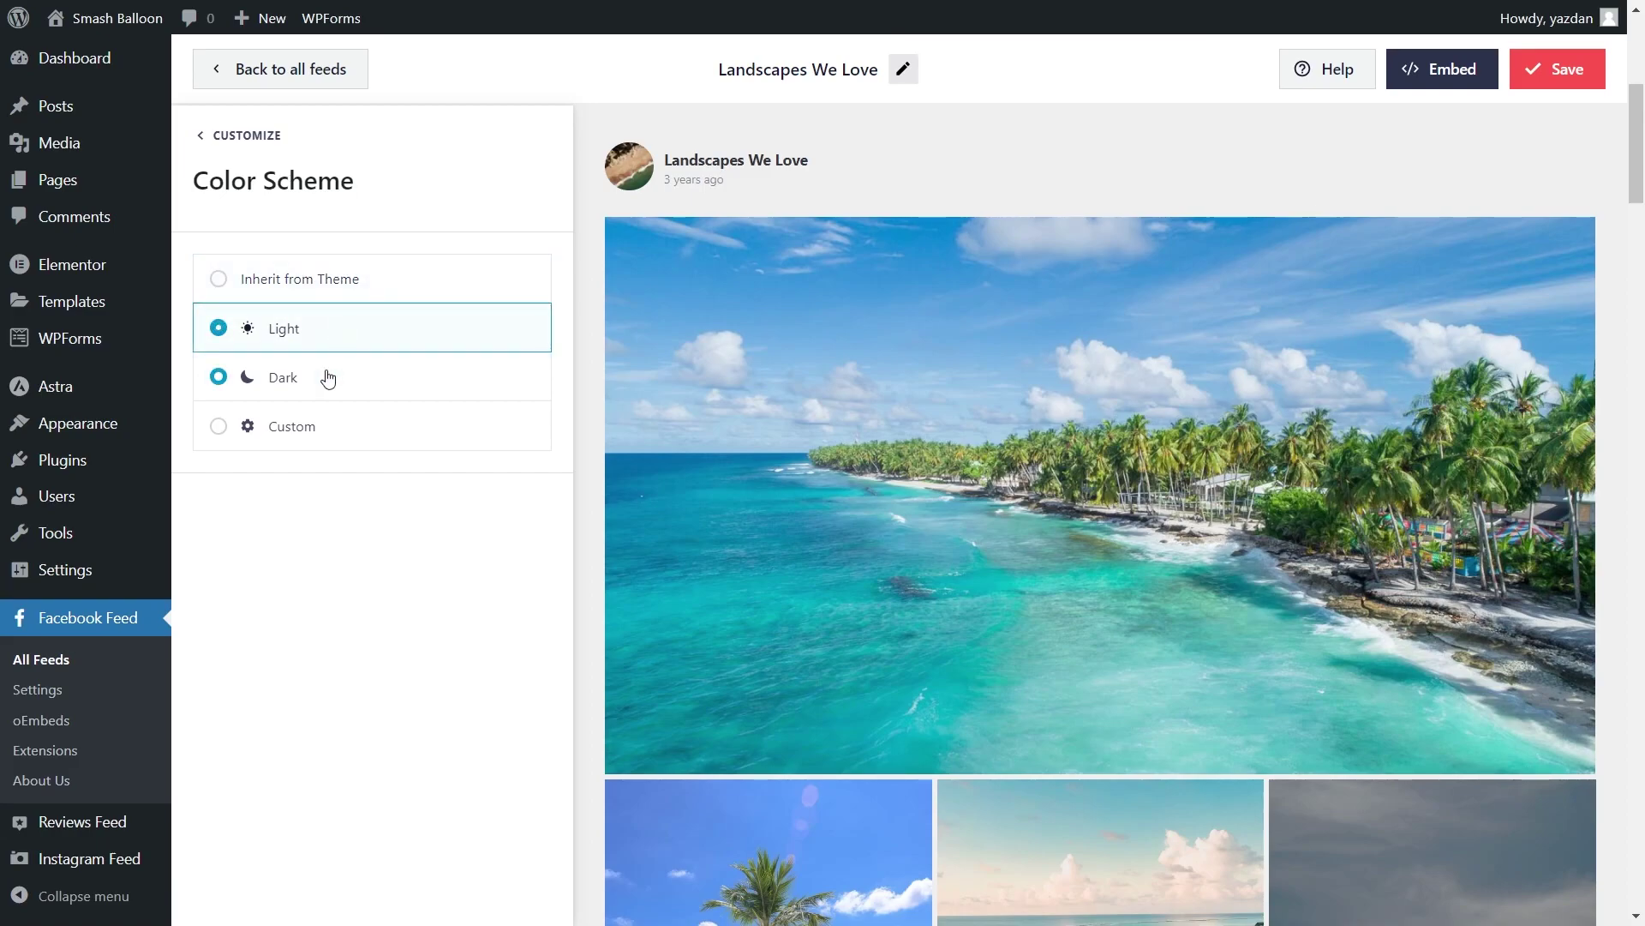
left_click(339, 428)
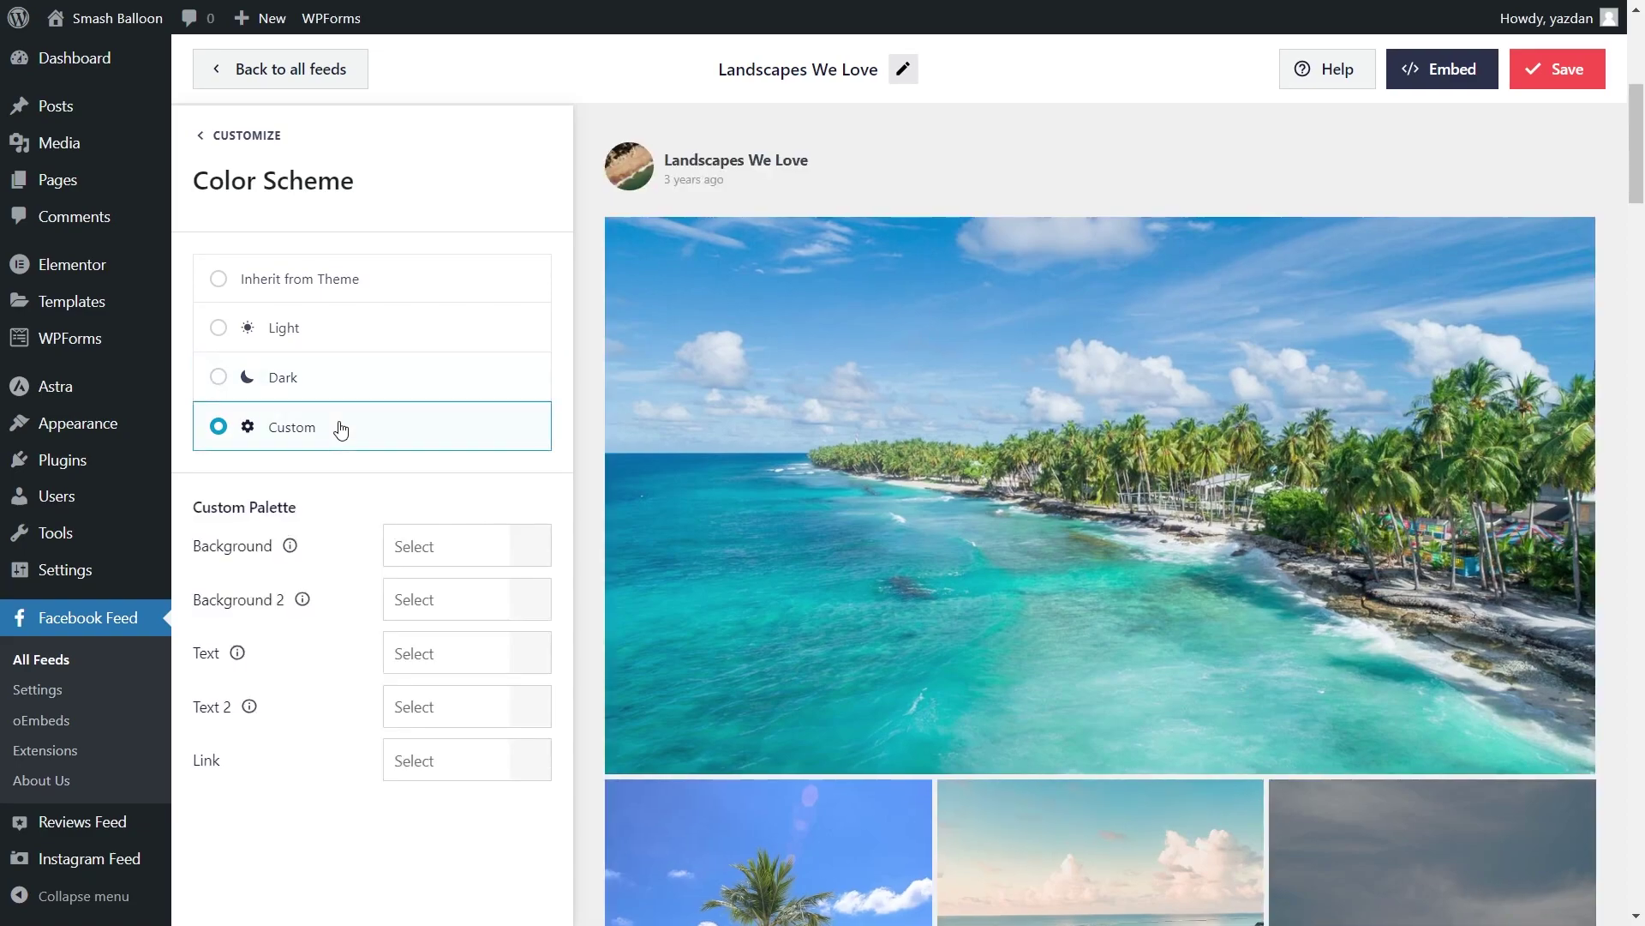
left_click(522, 549)
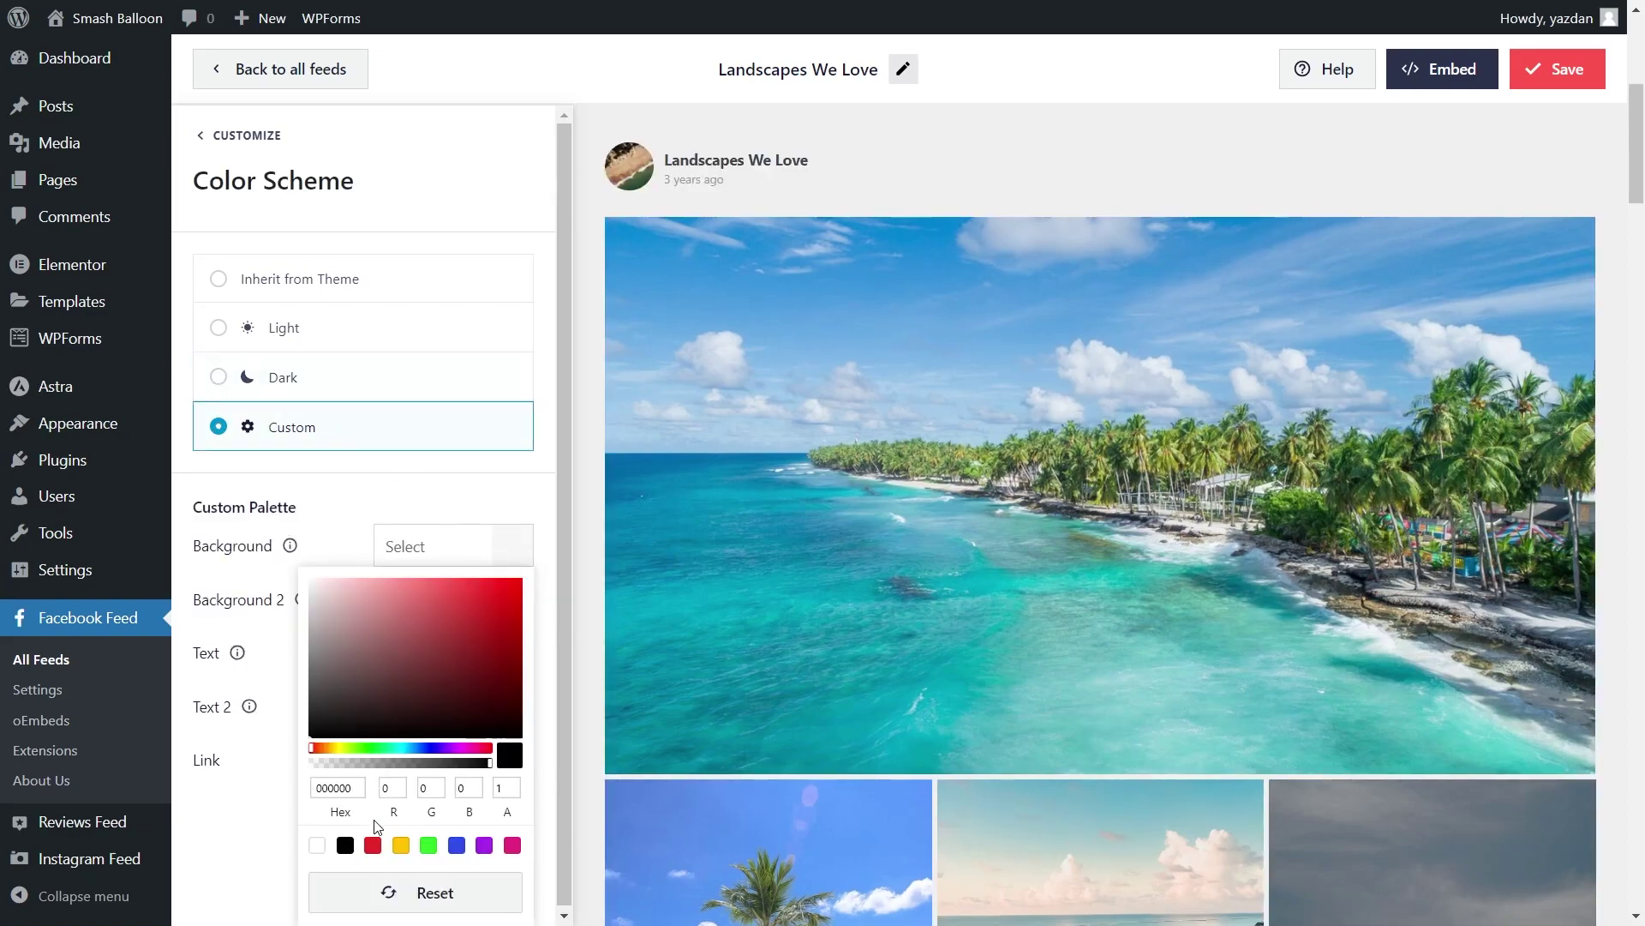
left_click(373, 845)
left_click(402, 846)
left_click(428, 846)
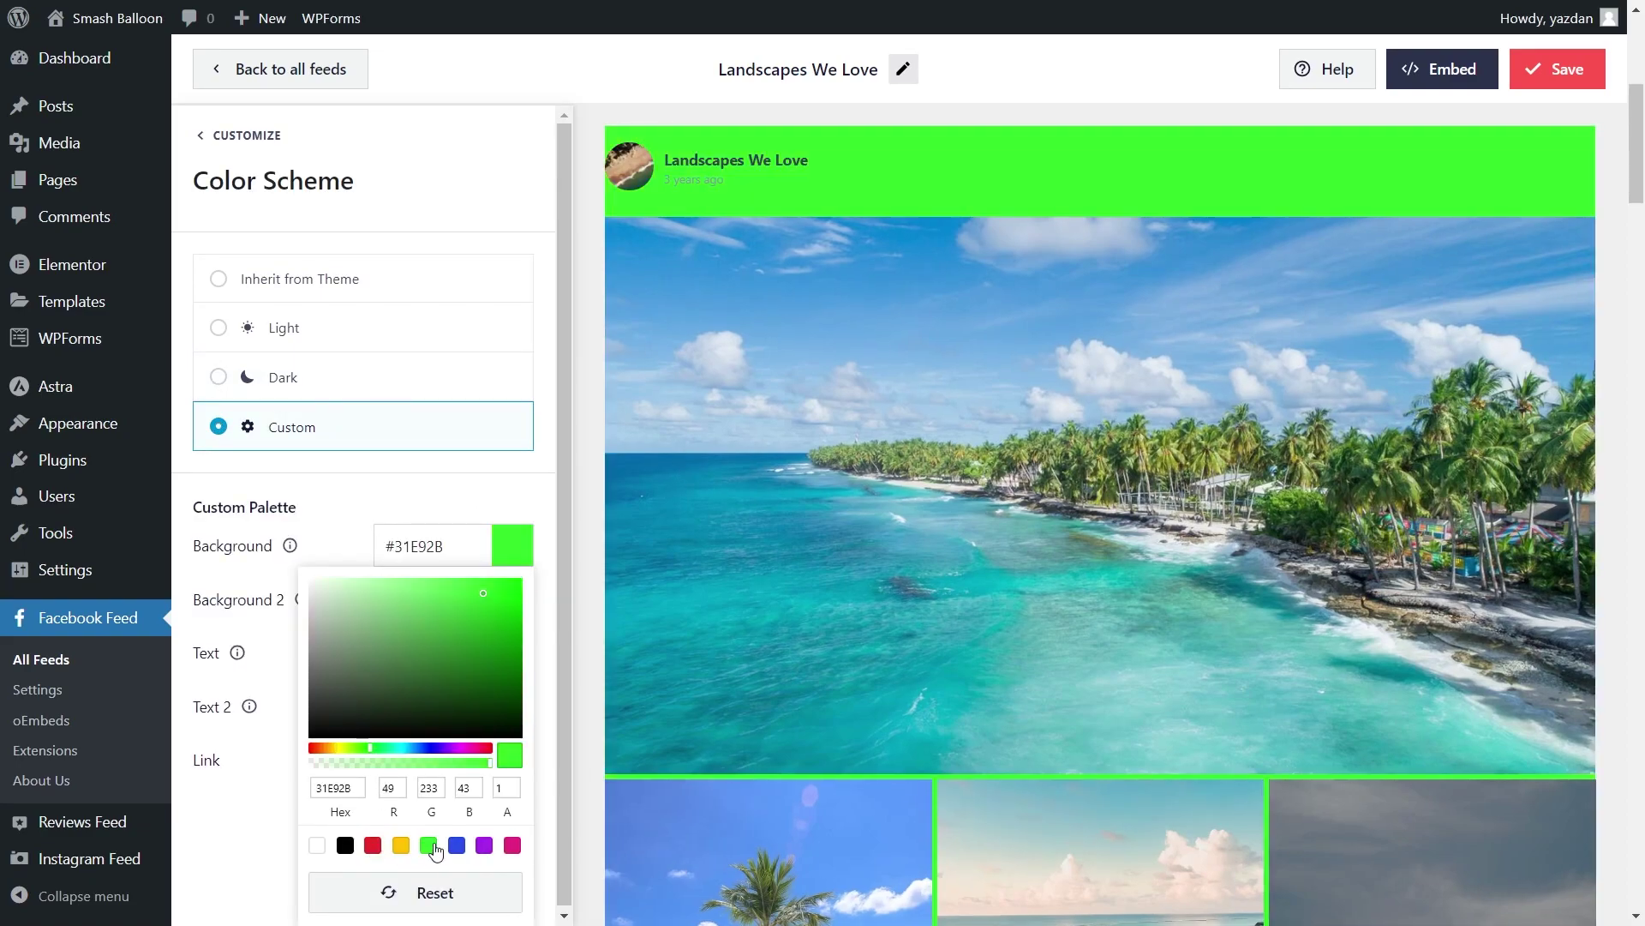
left_click(336, 288)
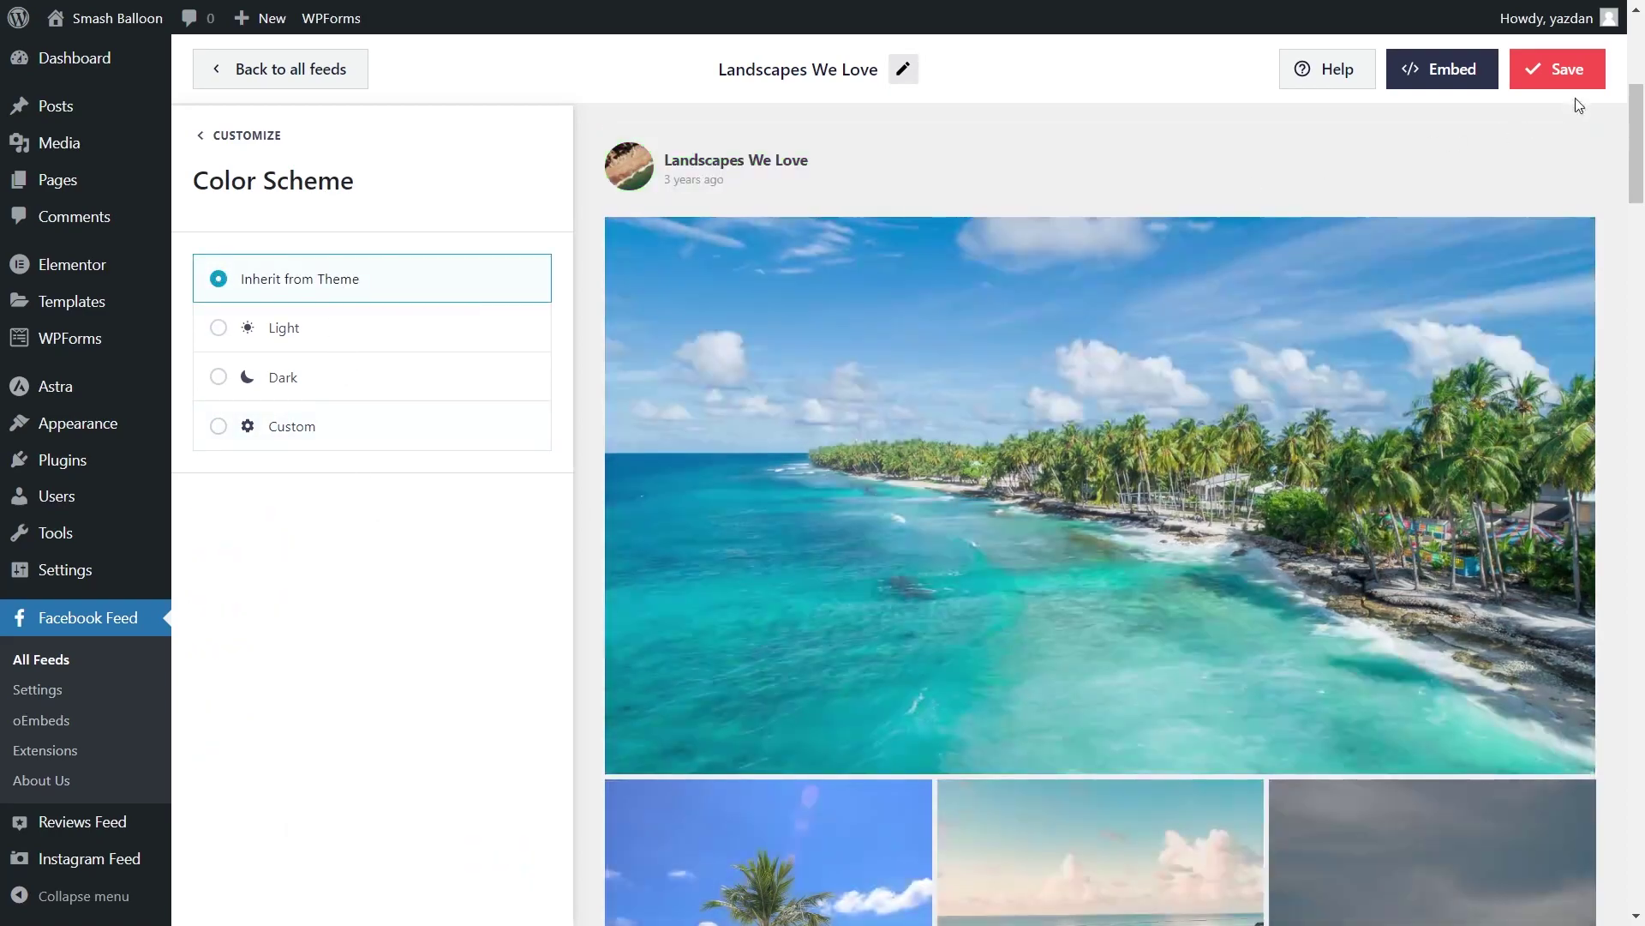
left_click(1575, 82)
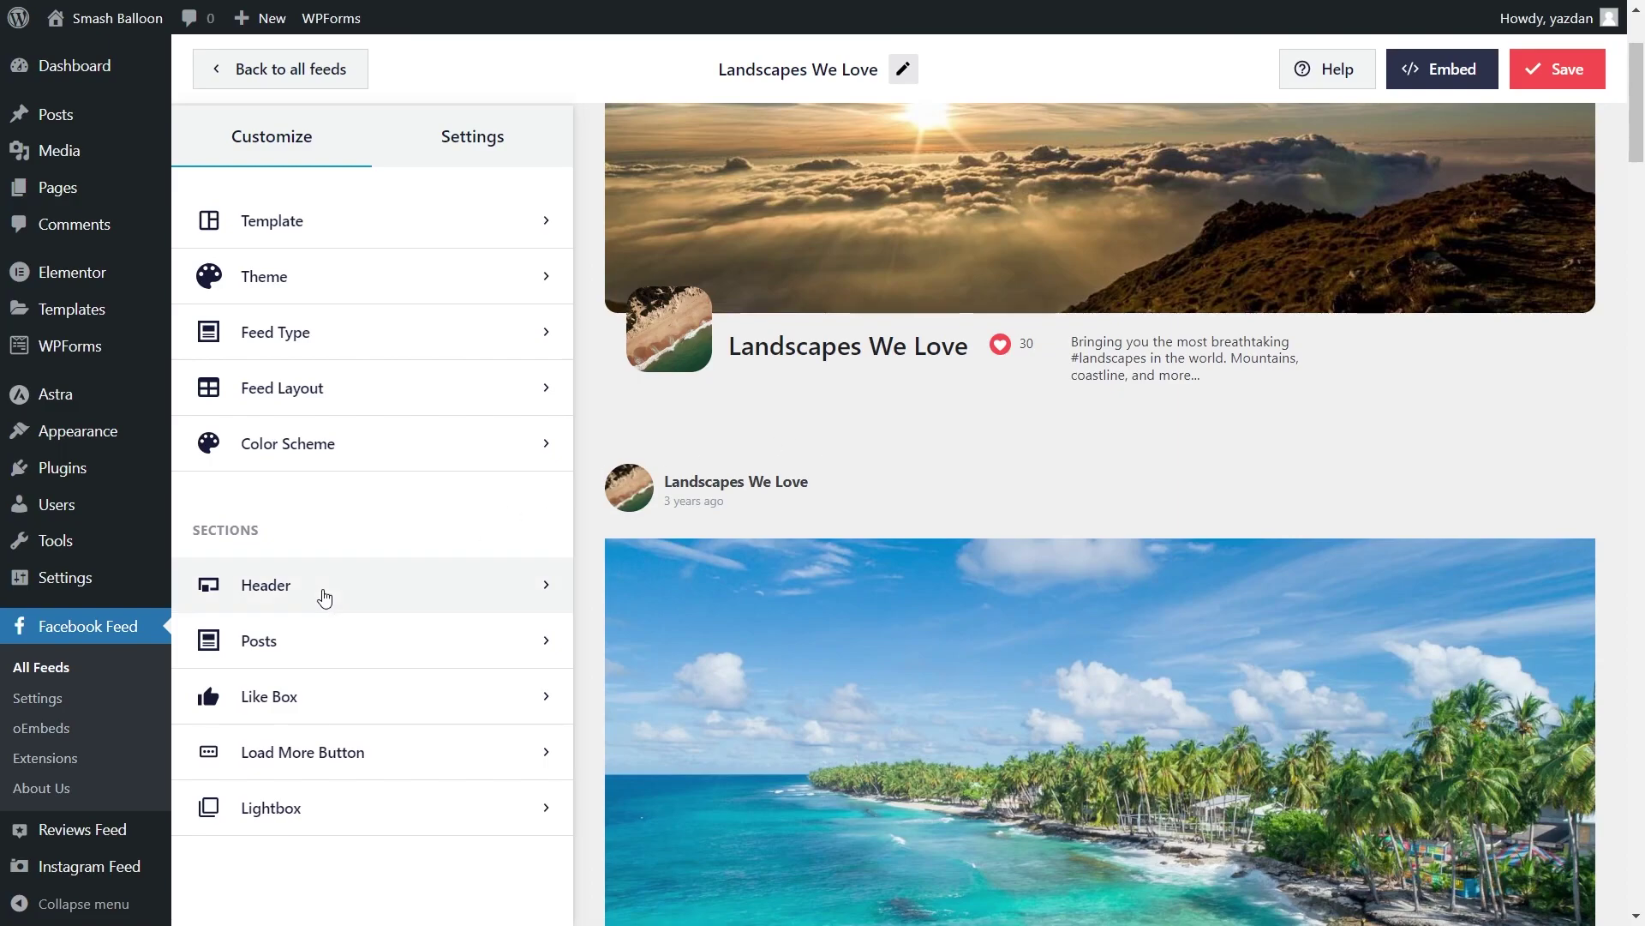
Switch the header to Text, then disable the feed header entirely and save
left_click(324, 598)
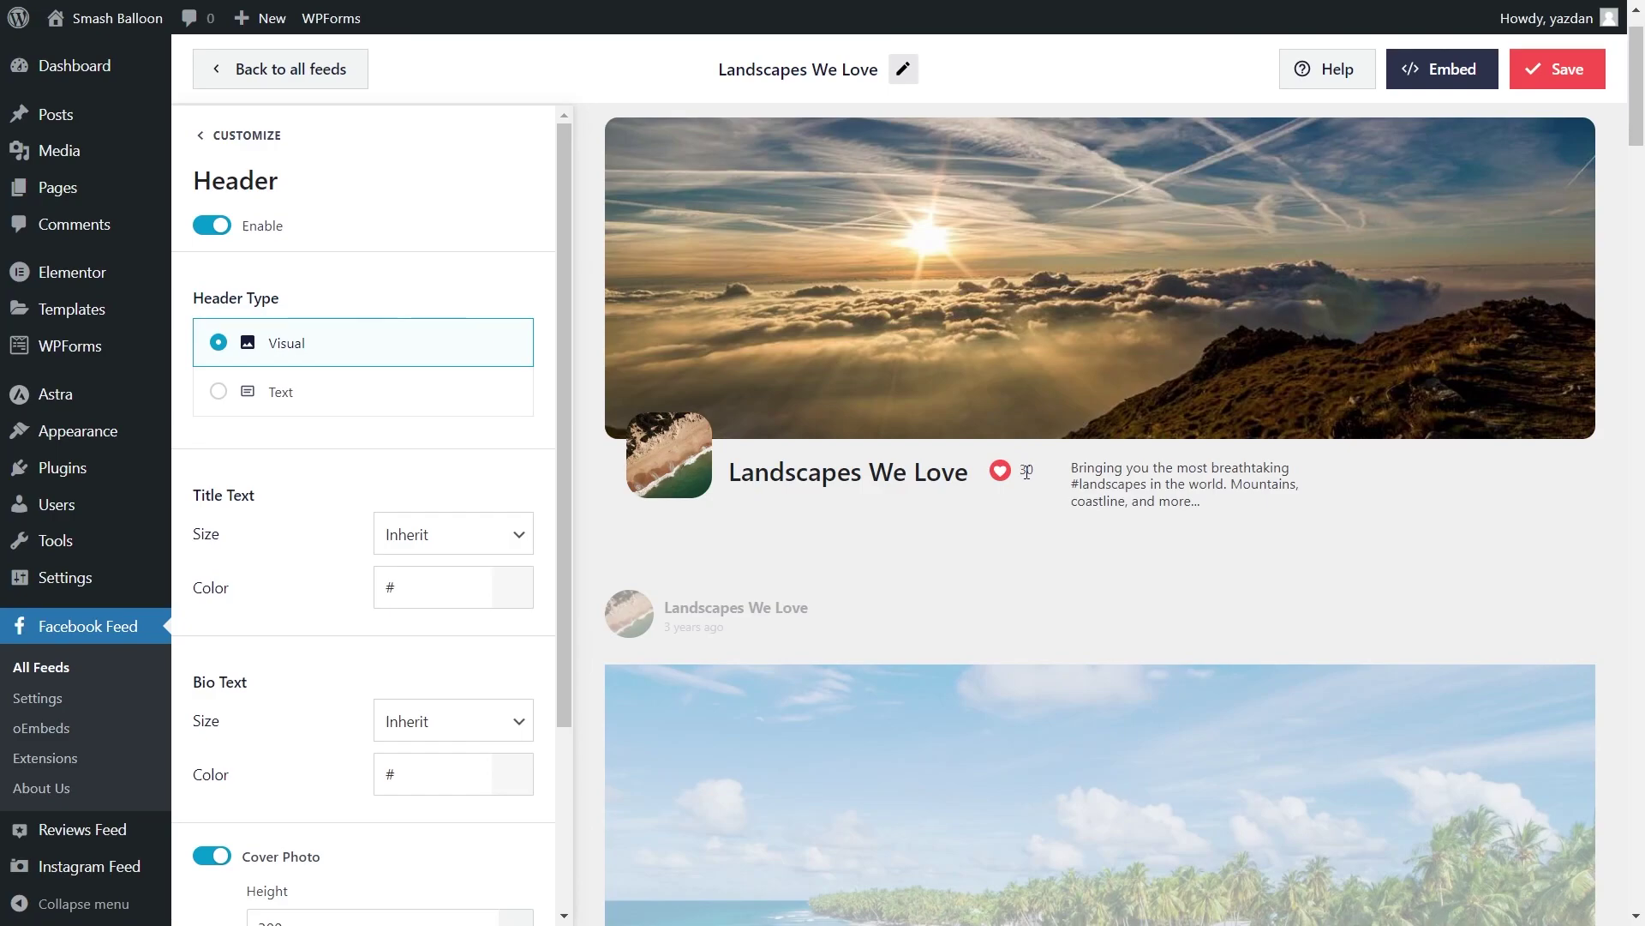
left_click(353, 382)
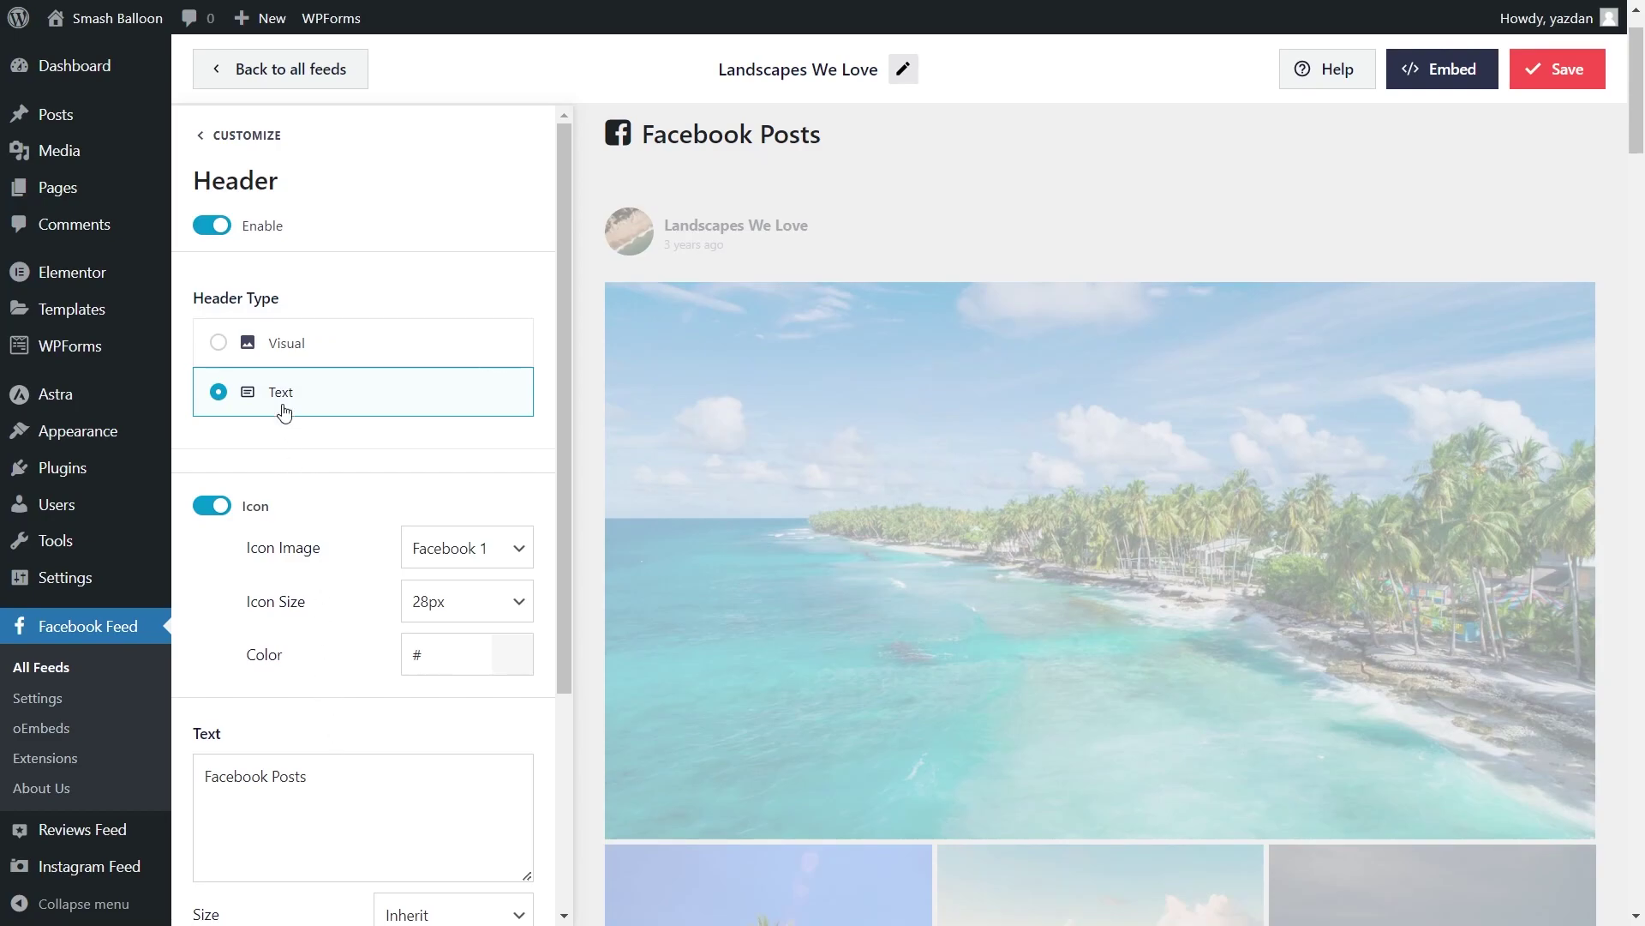
left_click(212, 228)
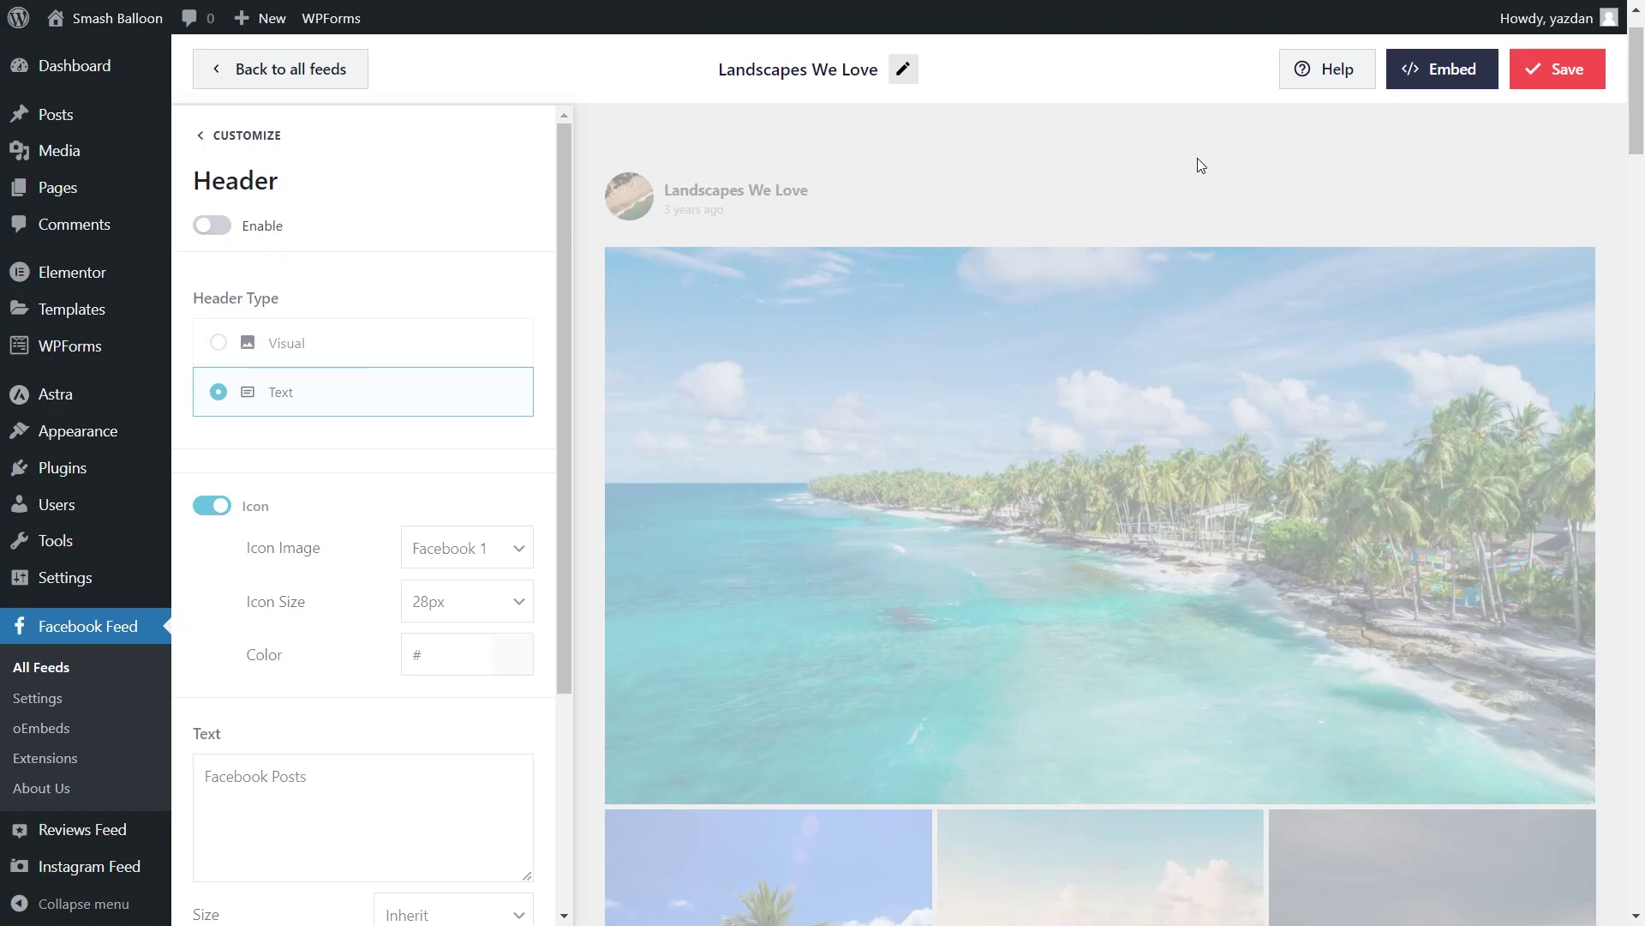
left_click(1540, 85)
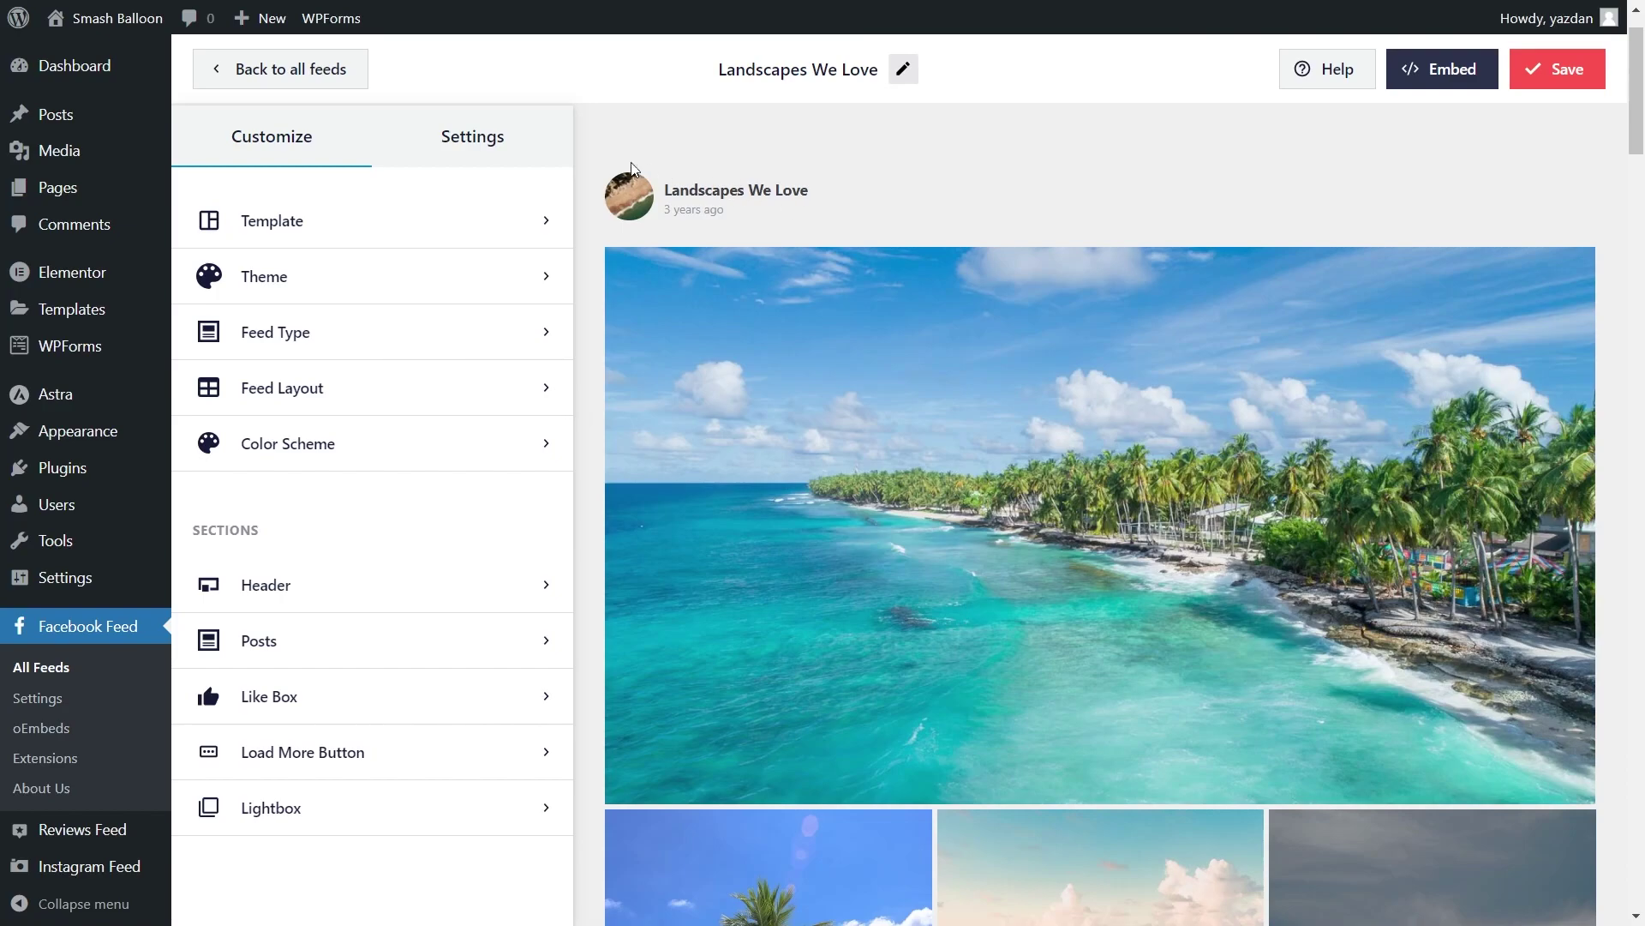
Review the feed's post filtering options, keeping Page Owner as the post source
left_click(523, 154)
left_click(400, 283)
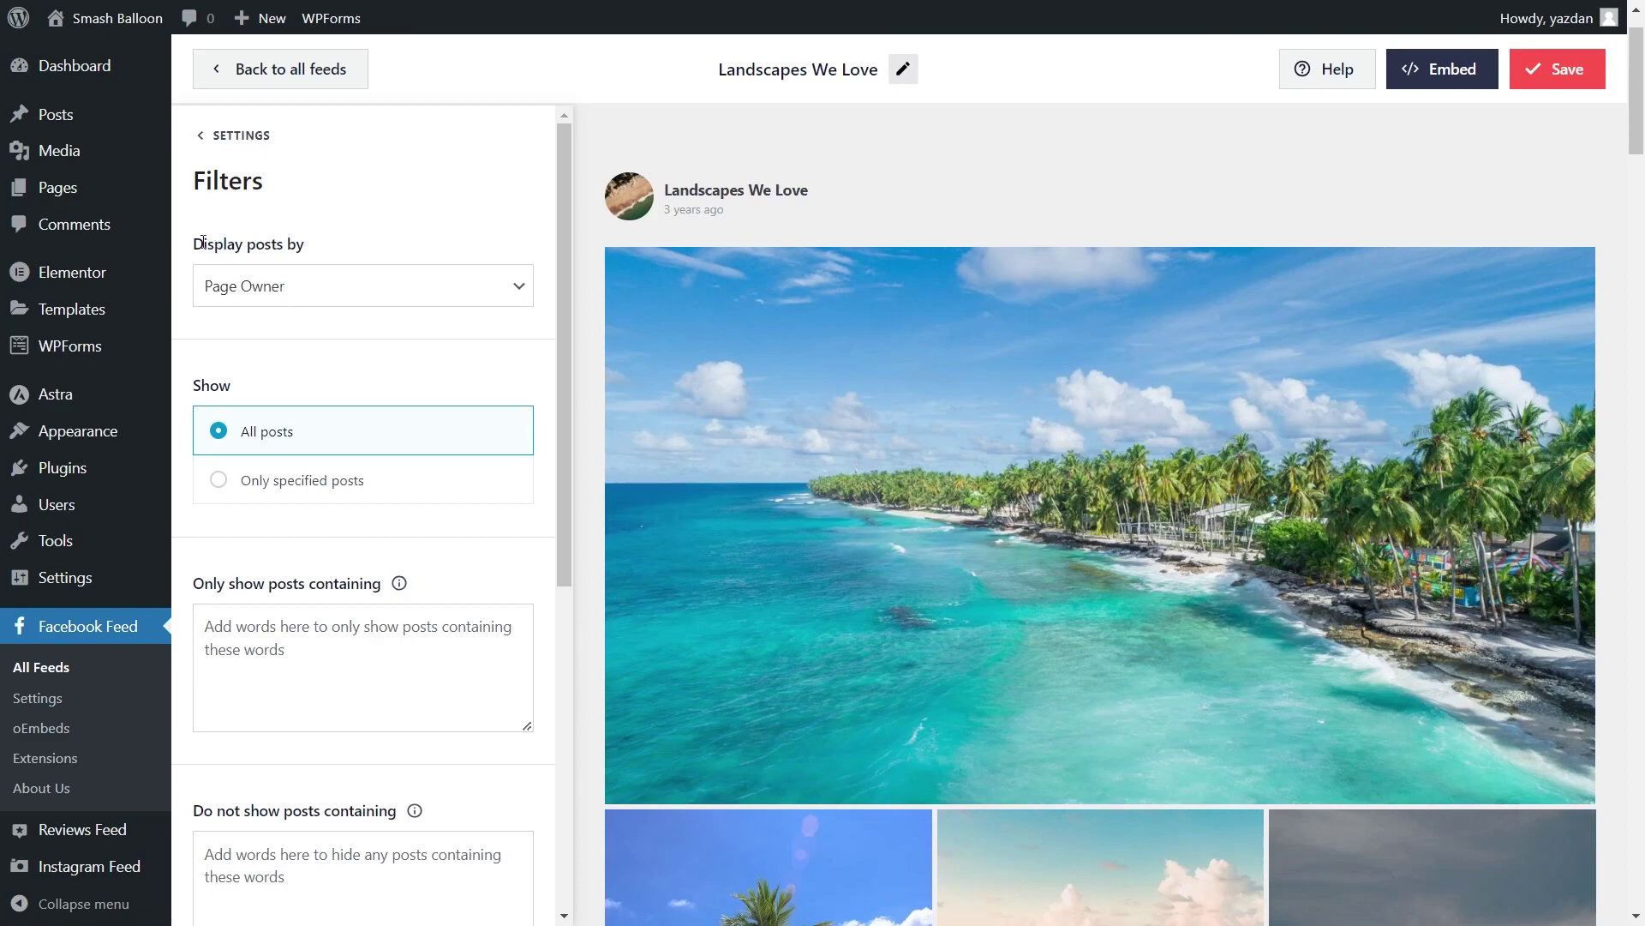
left_click(313, 293)
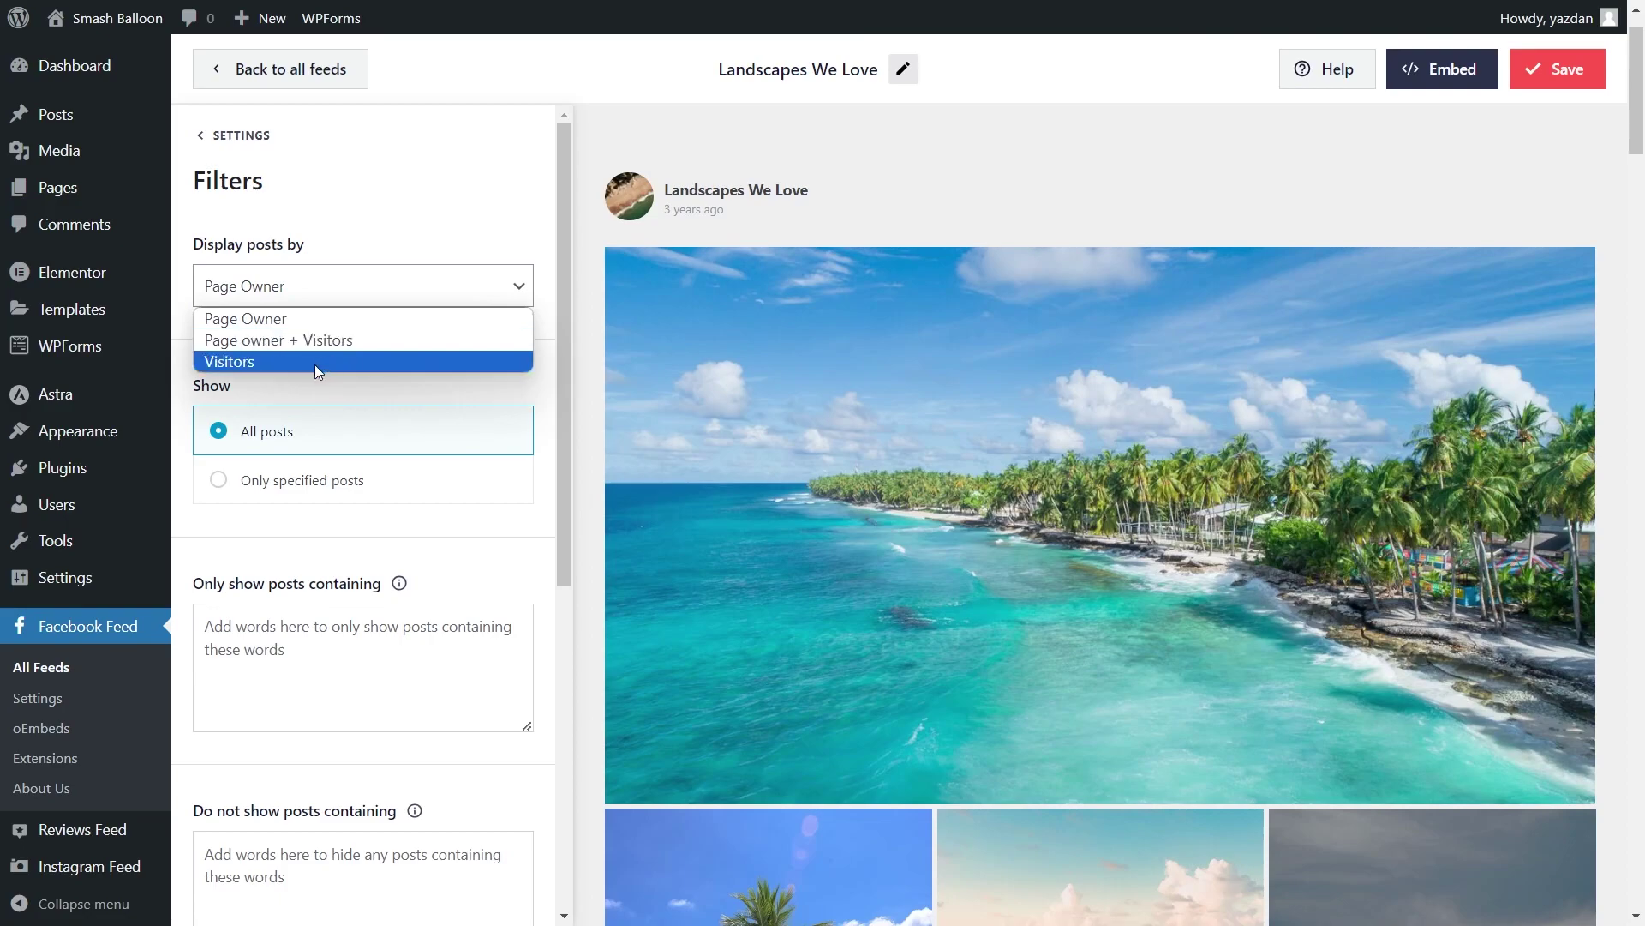
key("Escape")
scroll(356, 420, "down", 1)
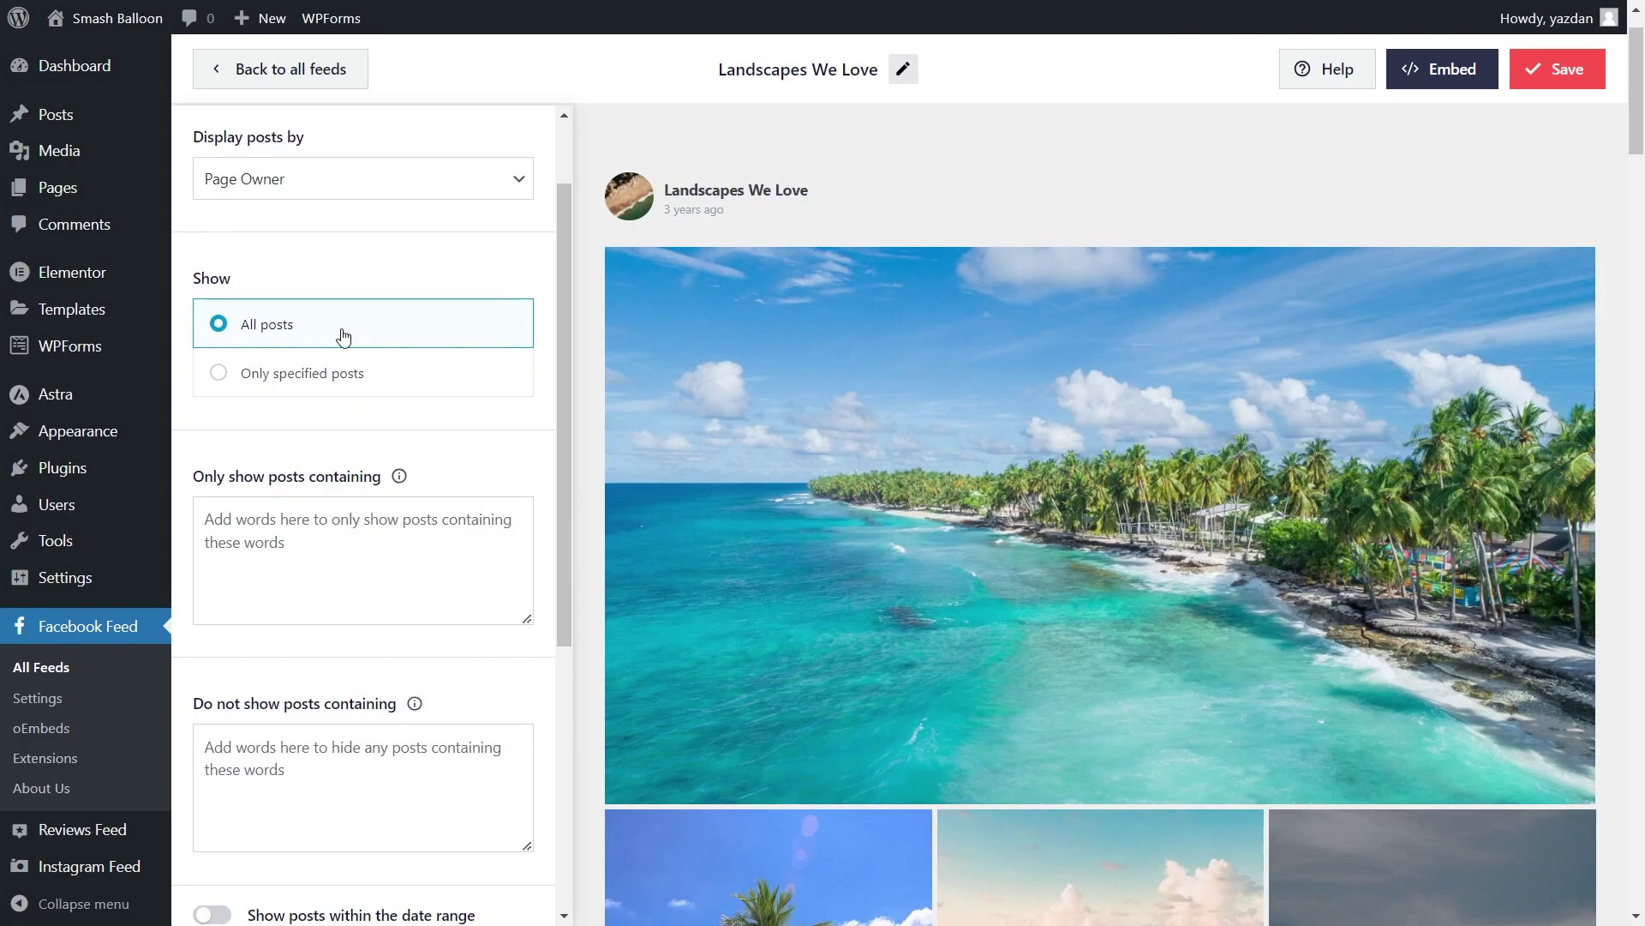
Switch the feed's Show setting from specified posts to All posts and check the refreshed preview
left_click(291, 385)
left_click(370, 387)
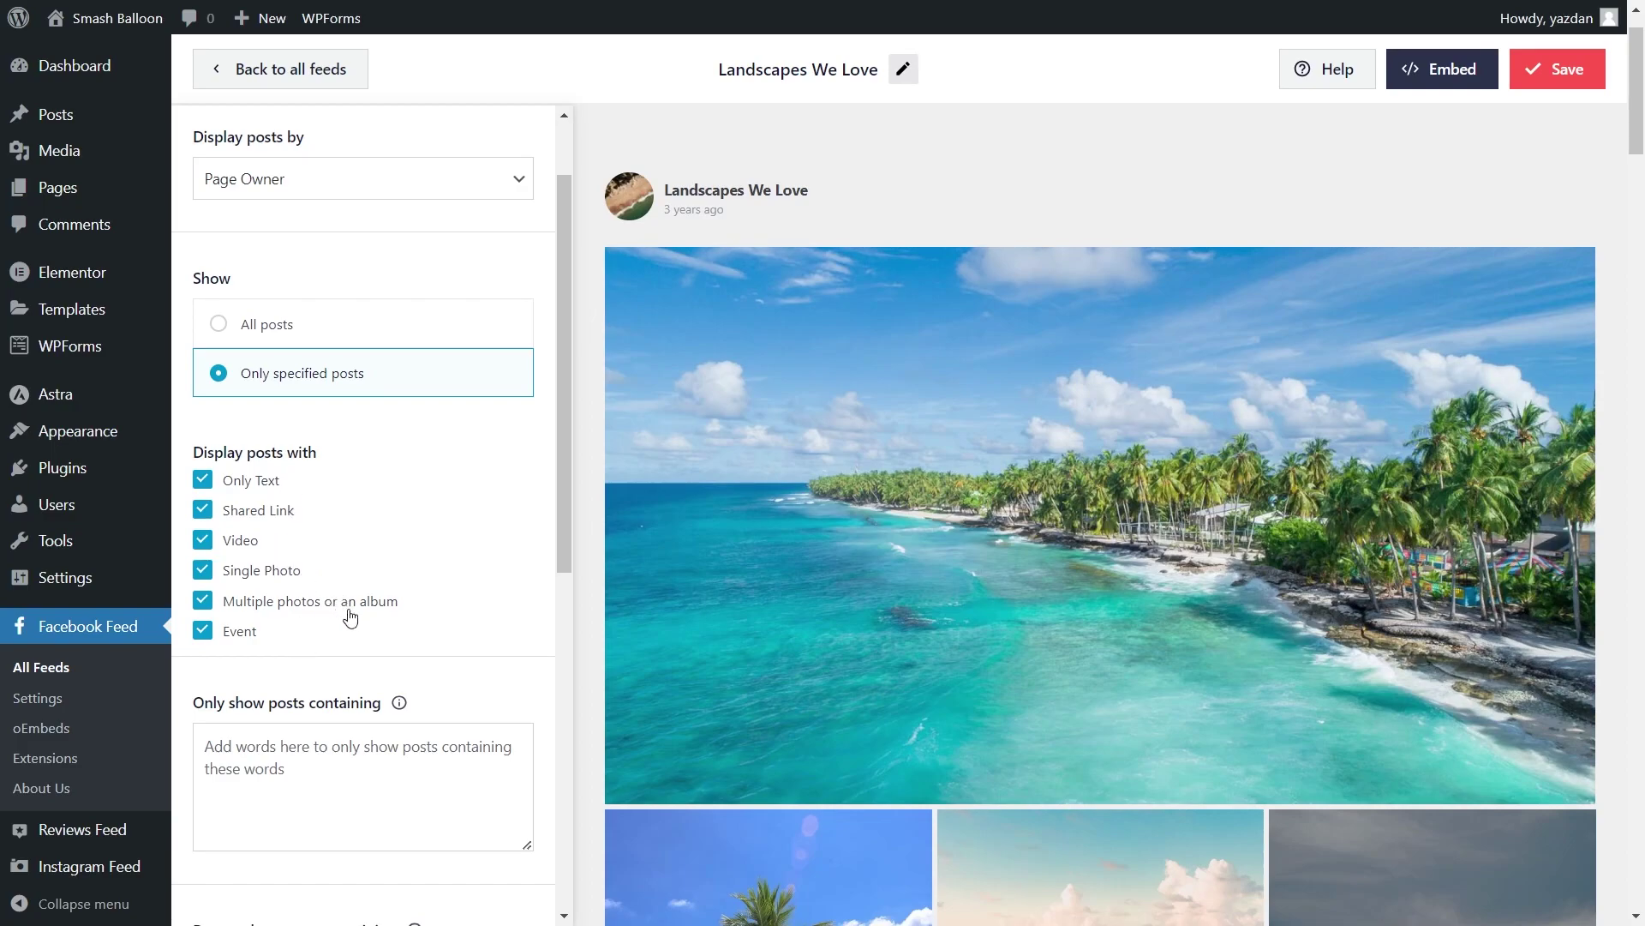
left_click(346, 324)
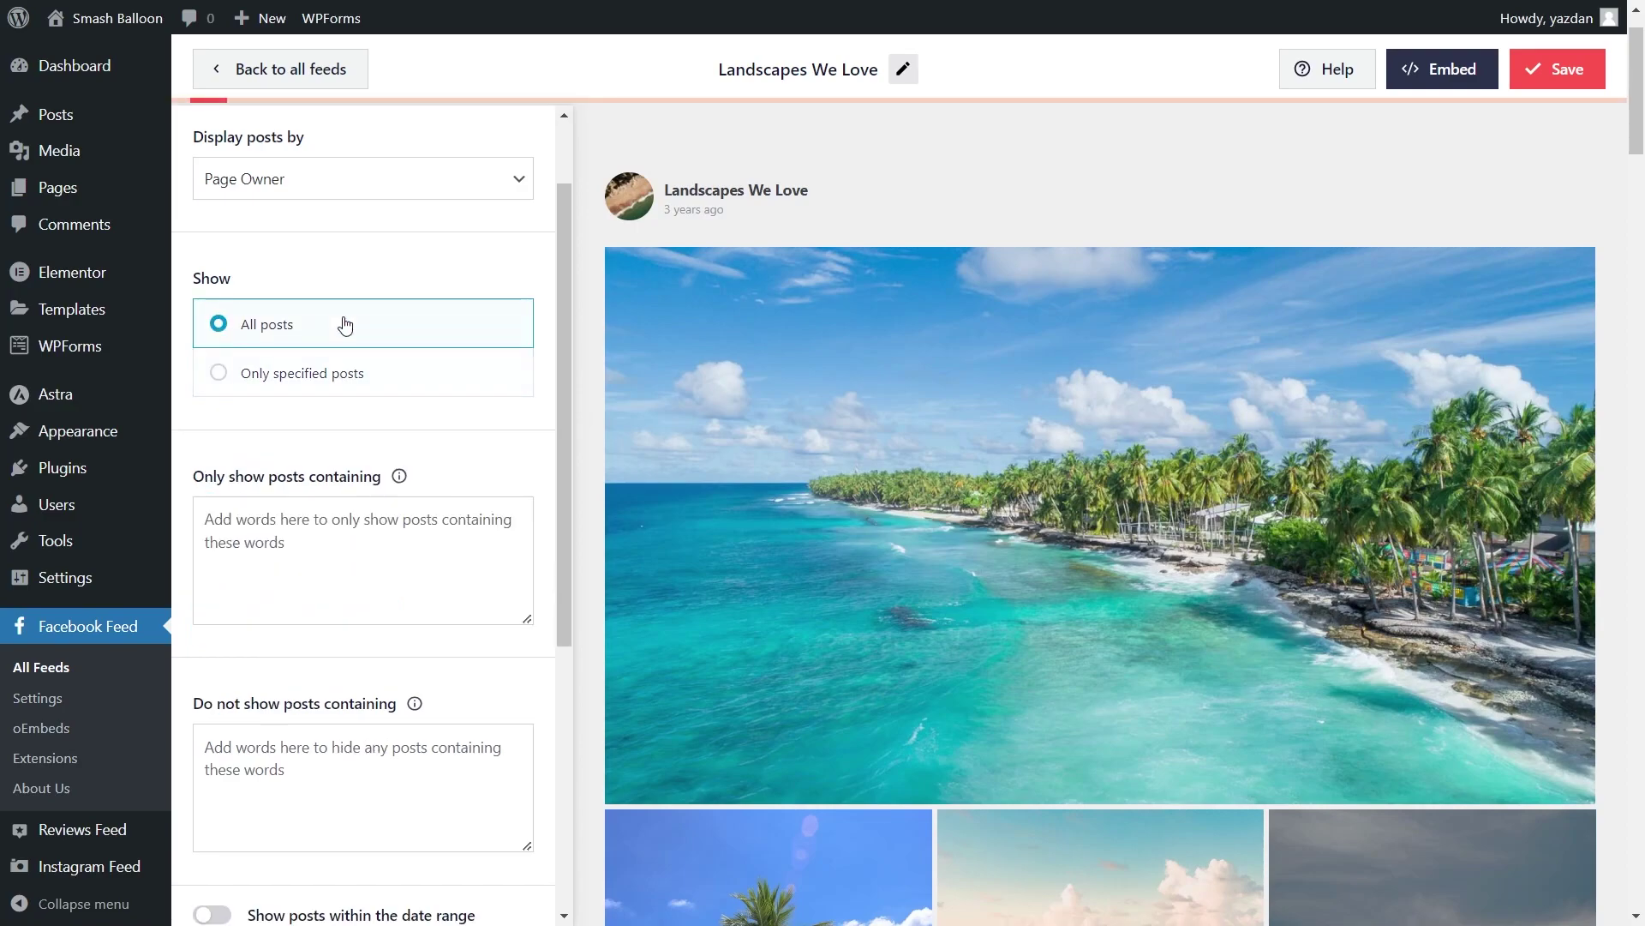
scroll(469, 532, "down", 2)
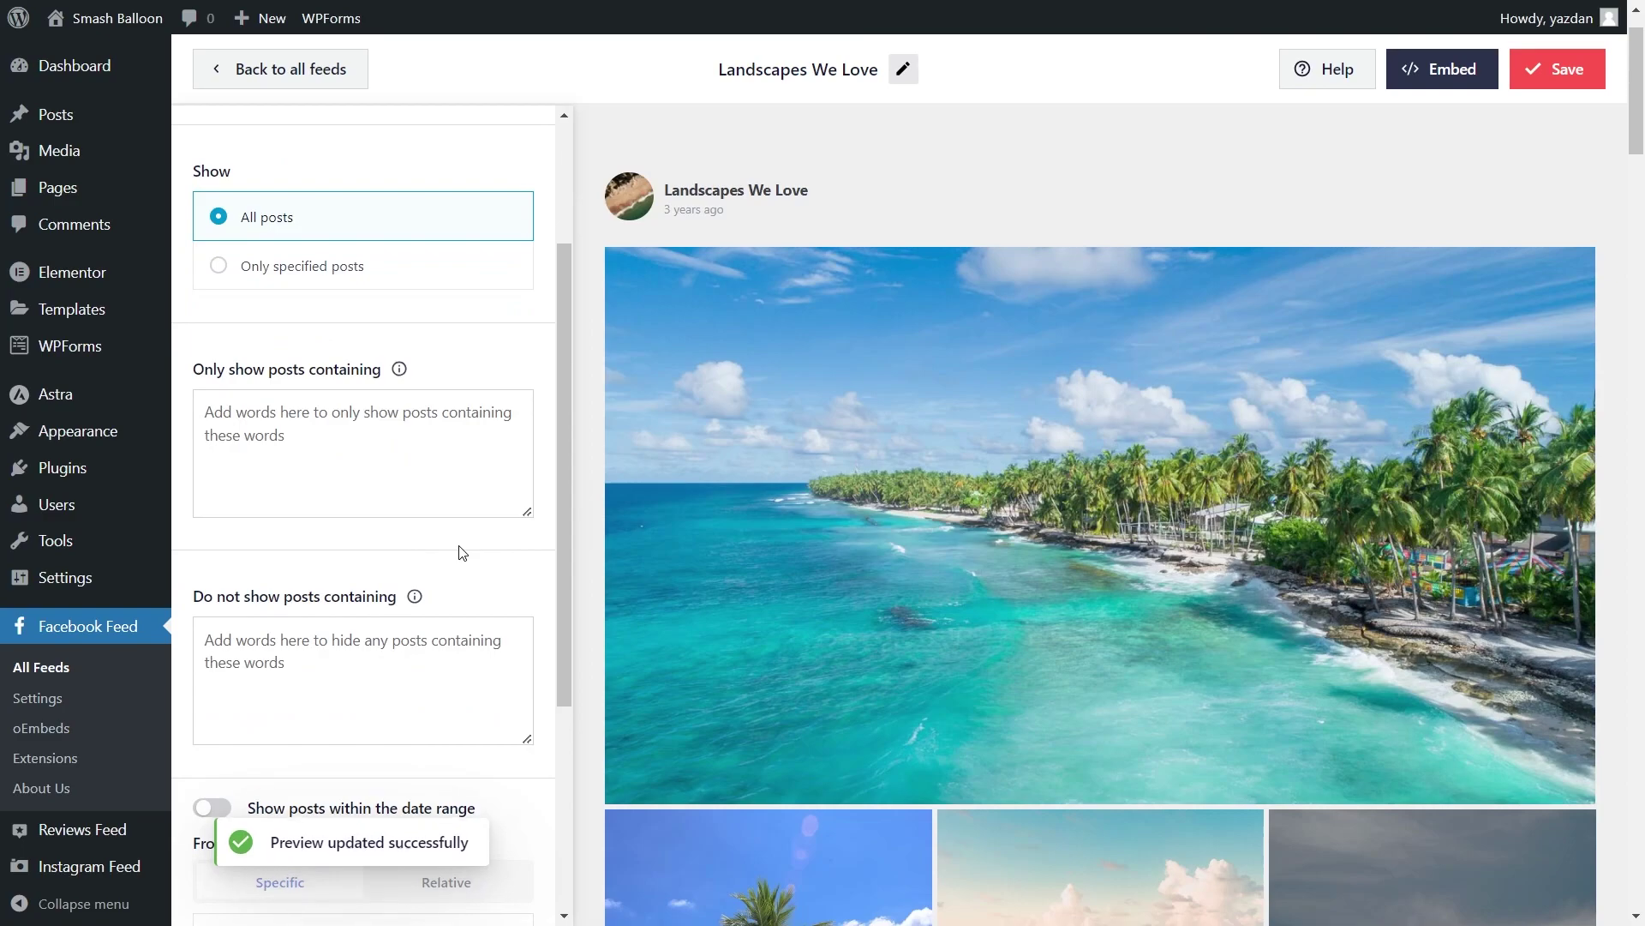
scroll(460, 551, "down", 4)
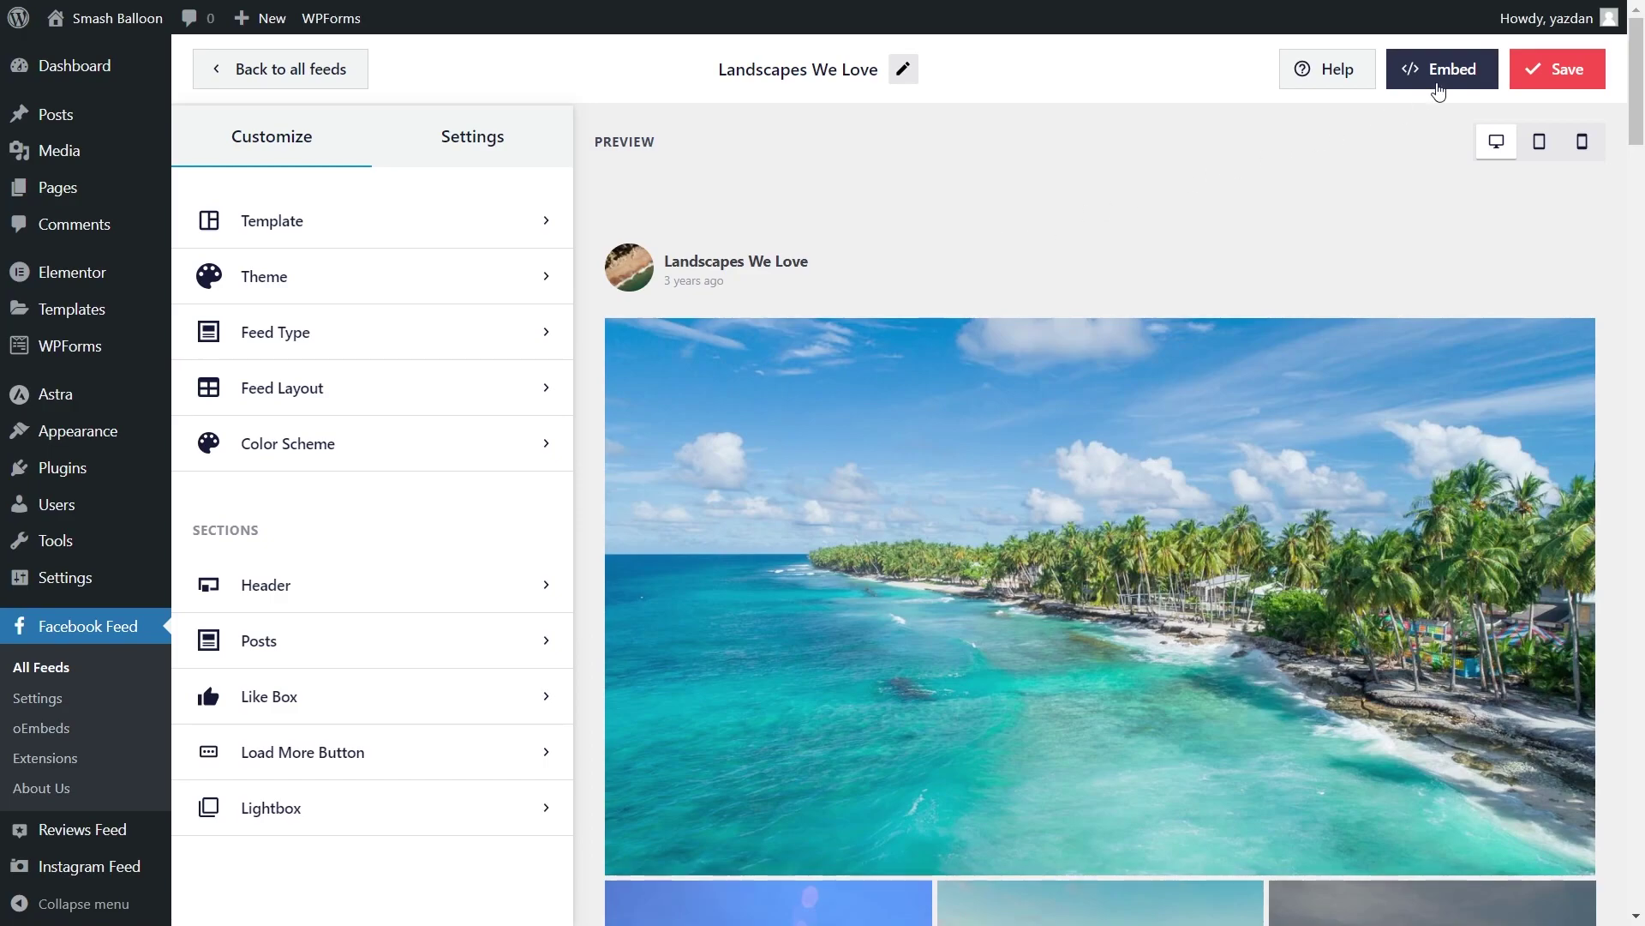
Copy the [custom-facebook-feed feed=1] shortcode and add the feed to the Home page
left_click(1431, 84)
left_click(1116, 403)
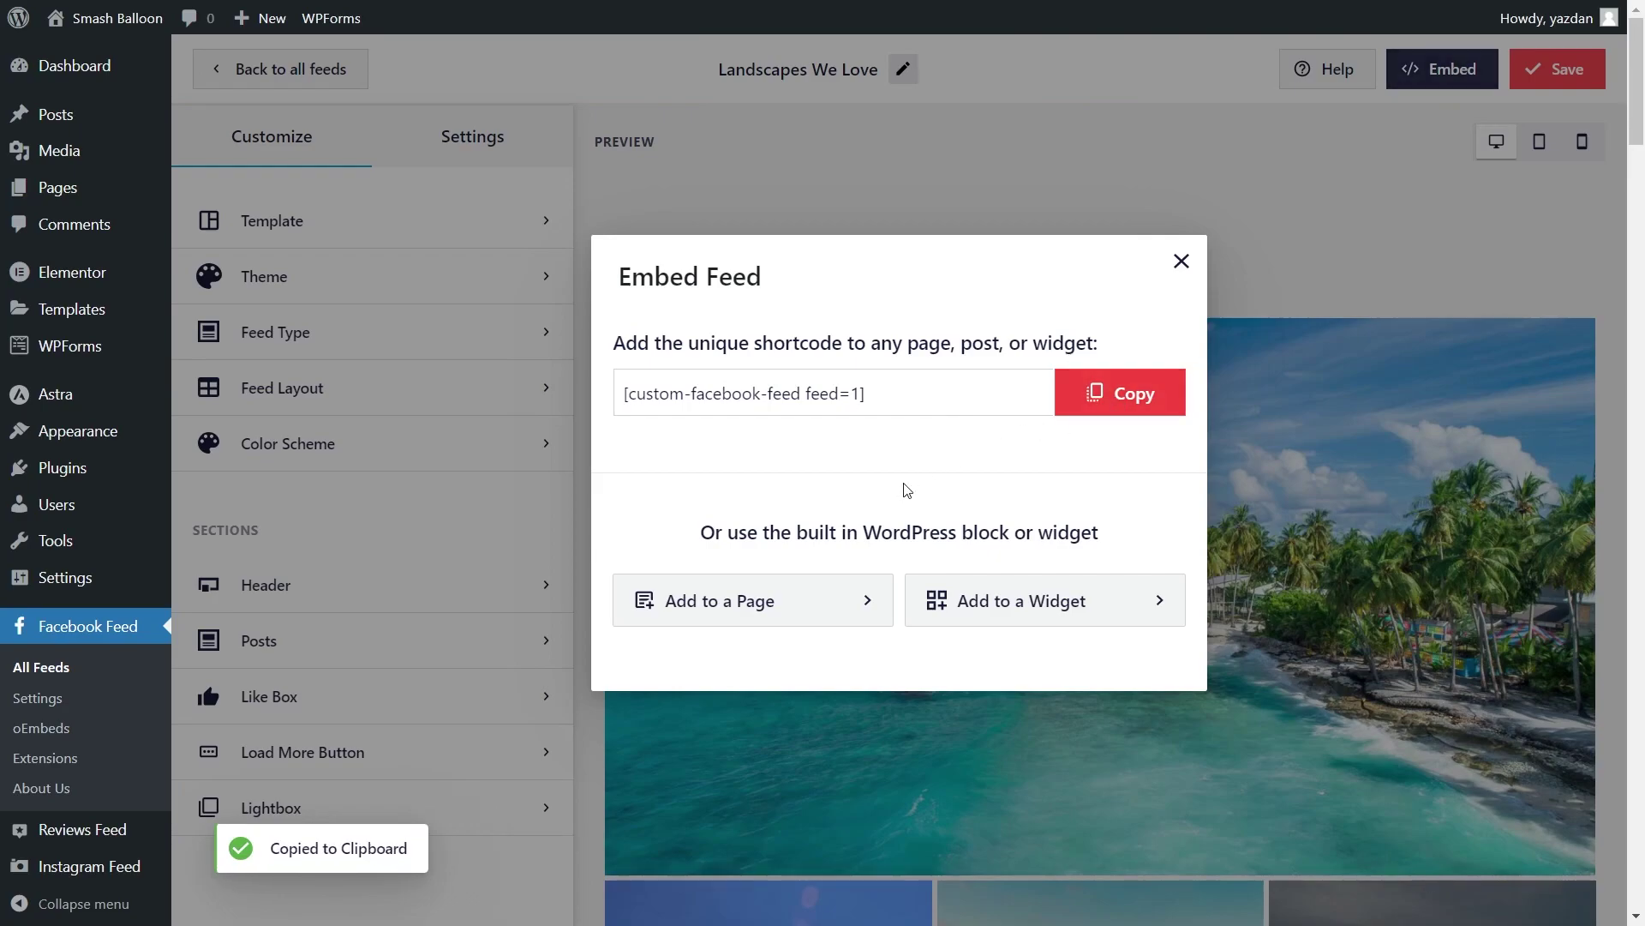
left_click(765, 606)
scroll(908, 504, "down", 1)
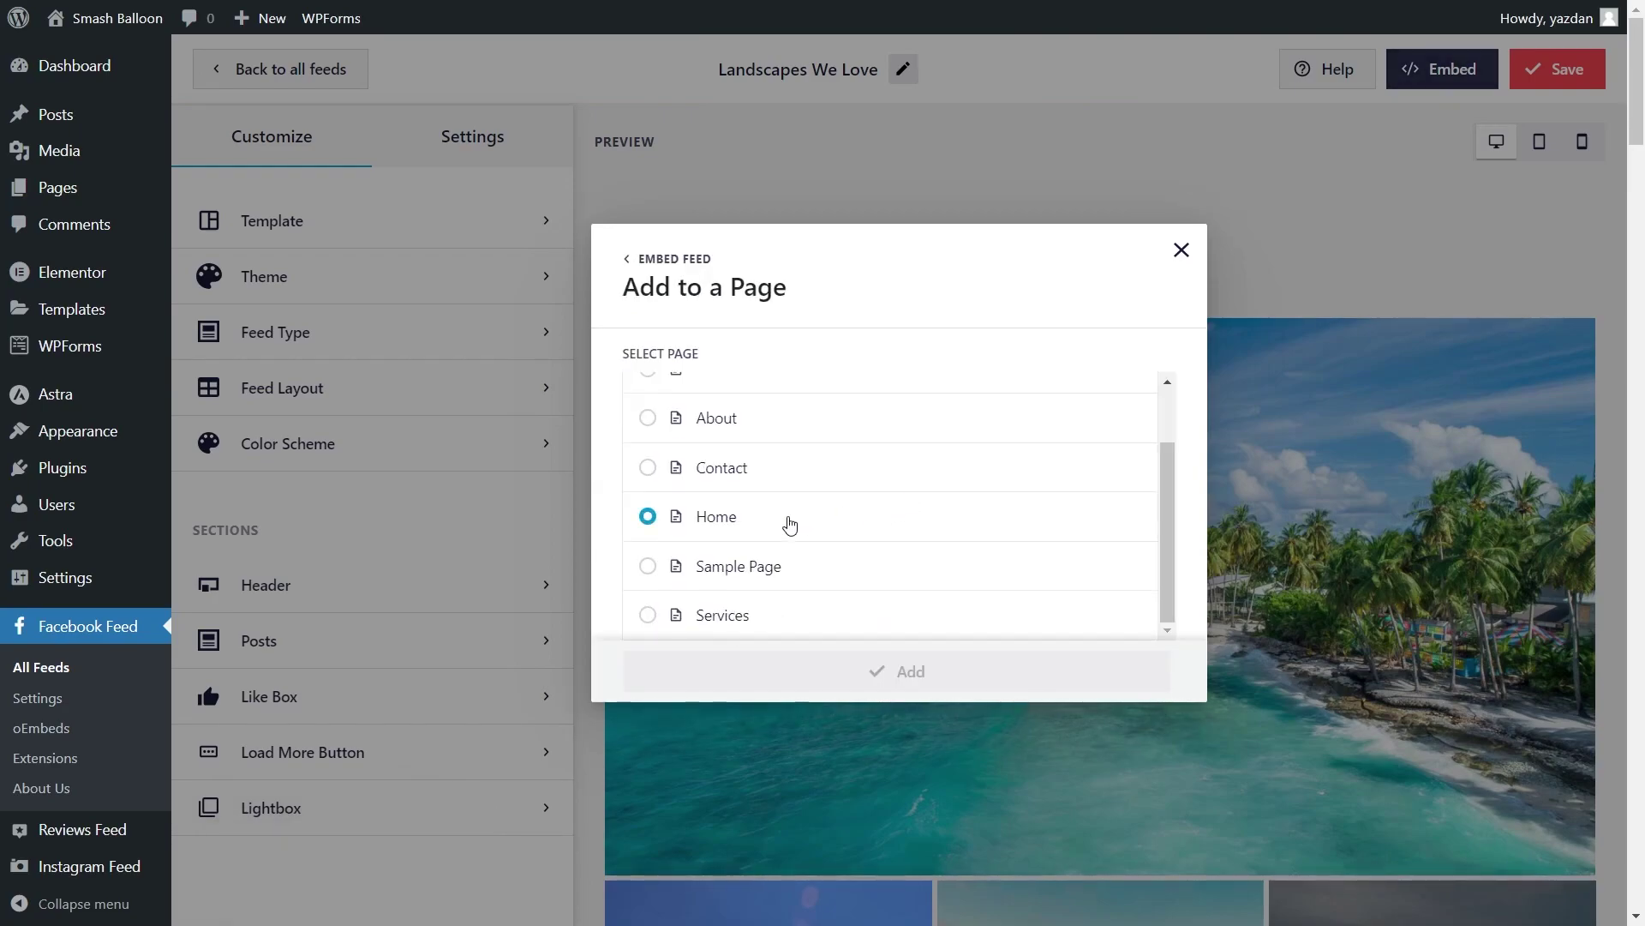
left_click(790, 523)
left_click(918, 672)
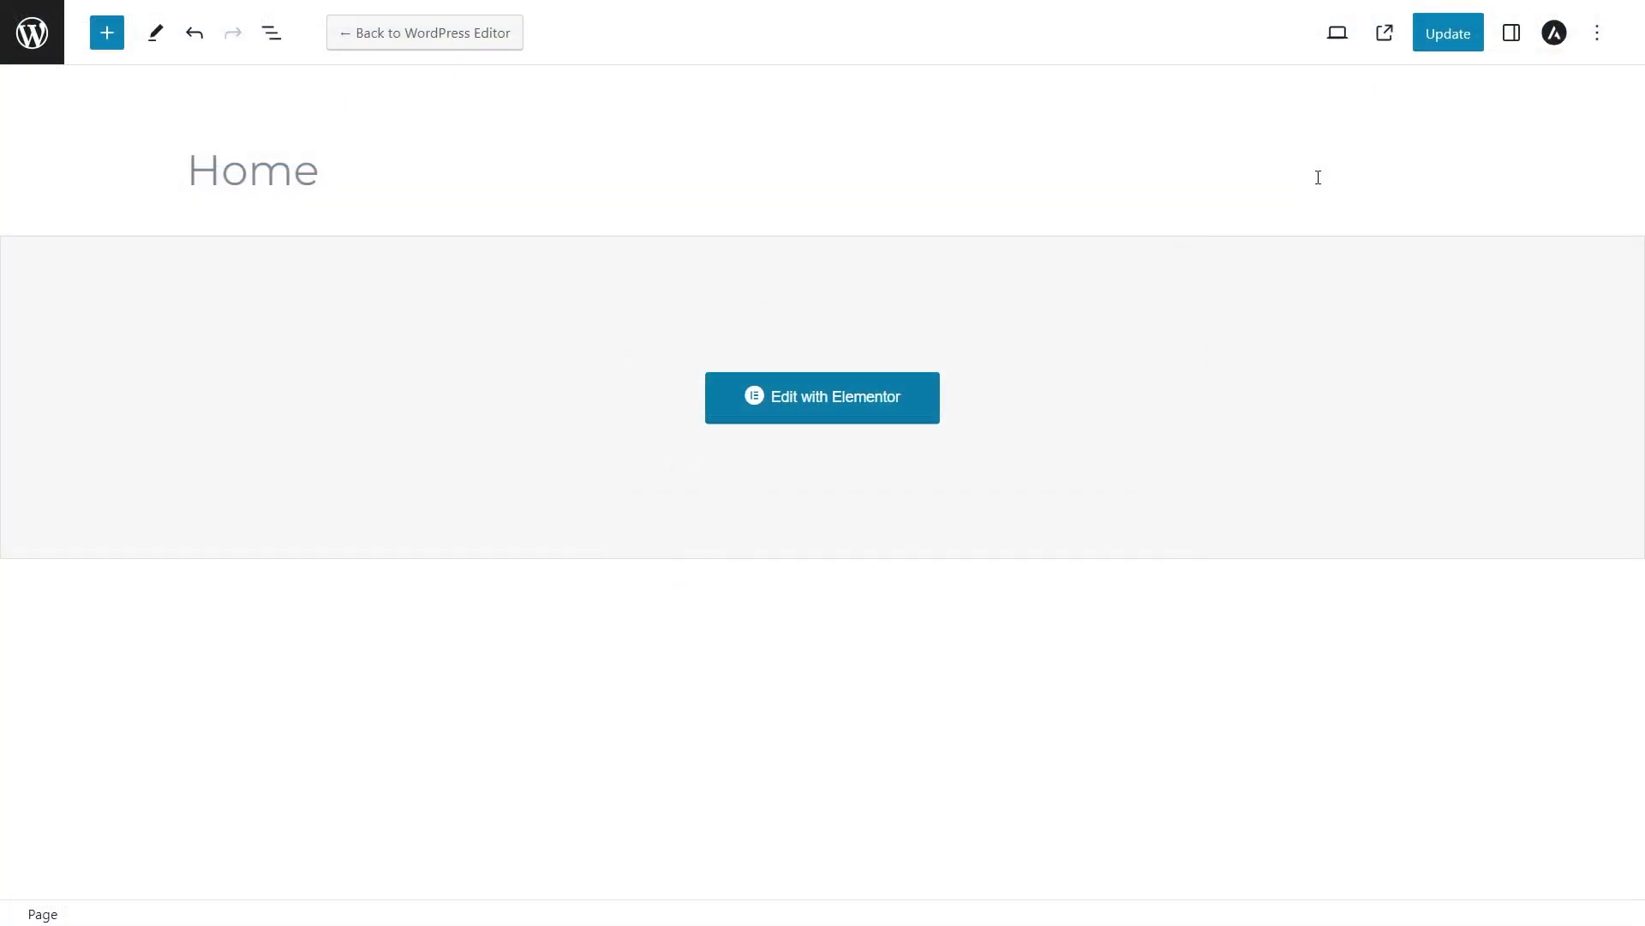
Place a Facebook Feed widget in the teal mountain section's empty column in Elementor
left_click(856, 415)
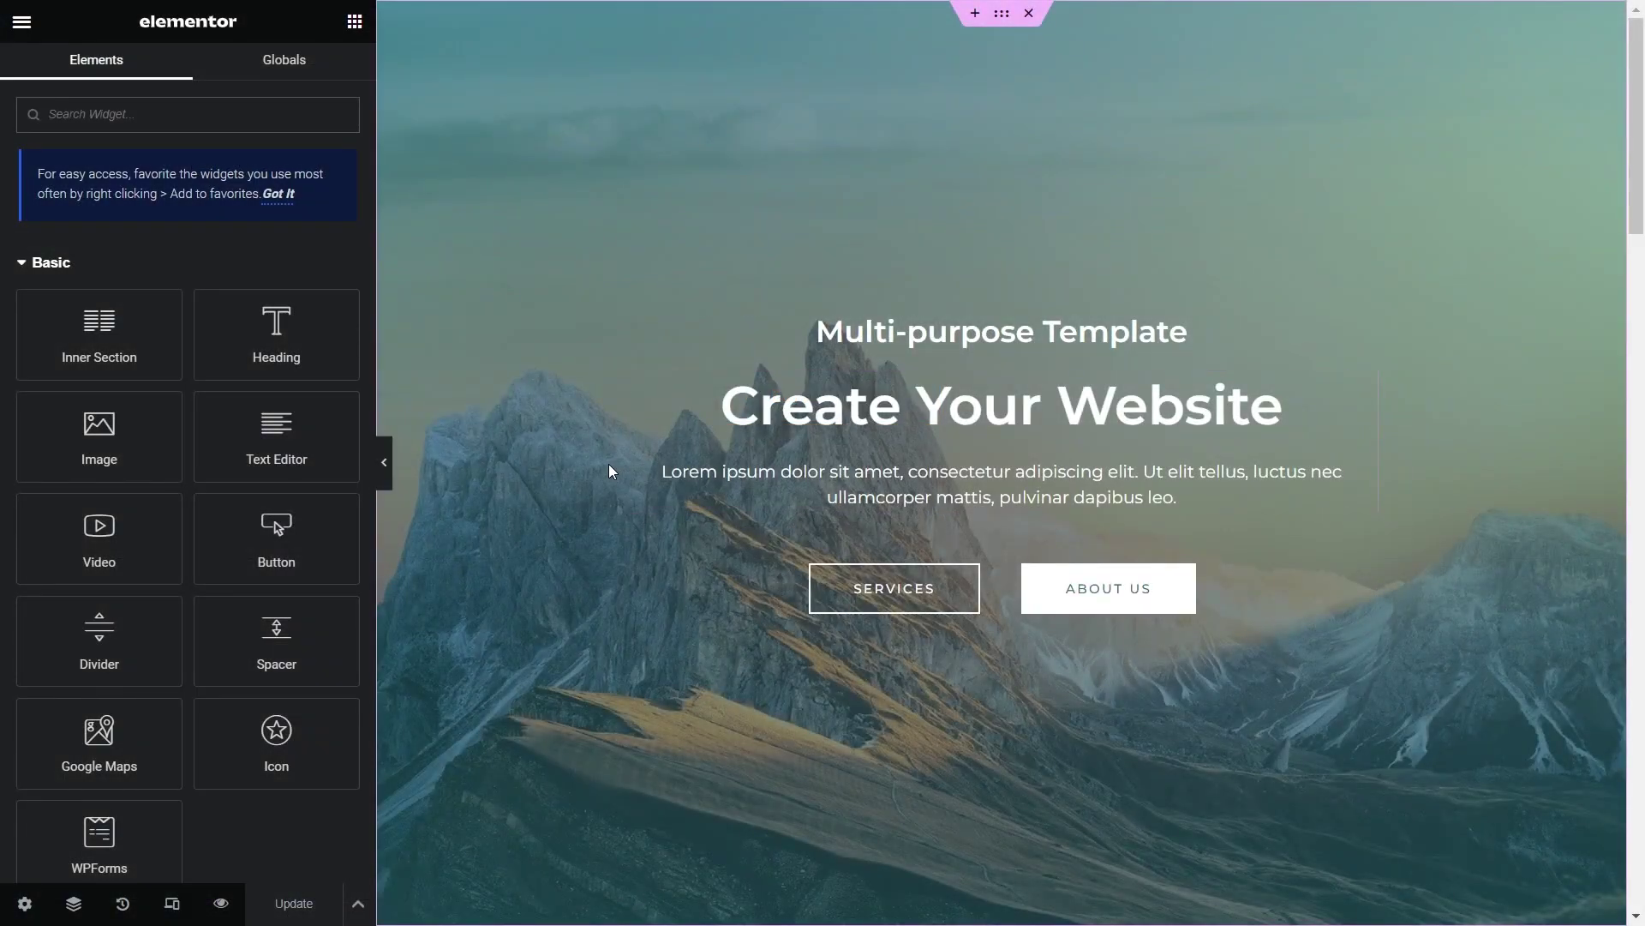
scroll(610, 472, "down", 20)
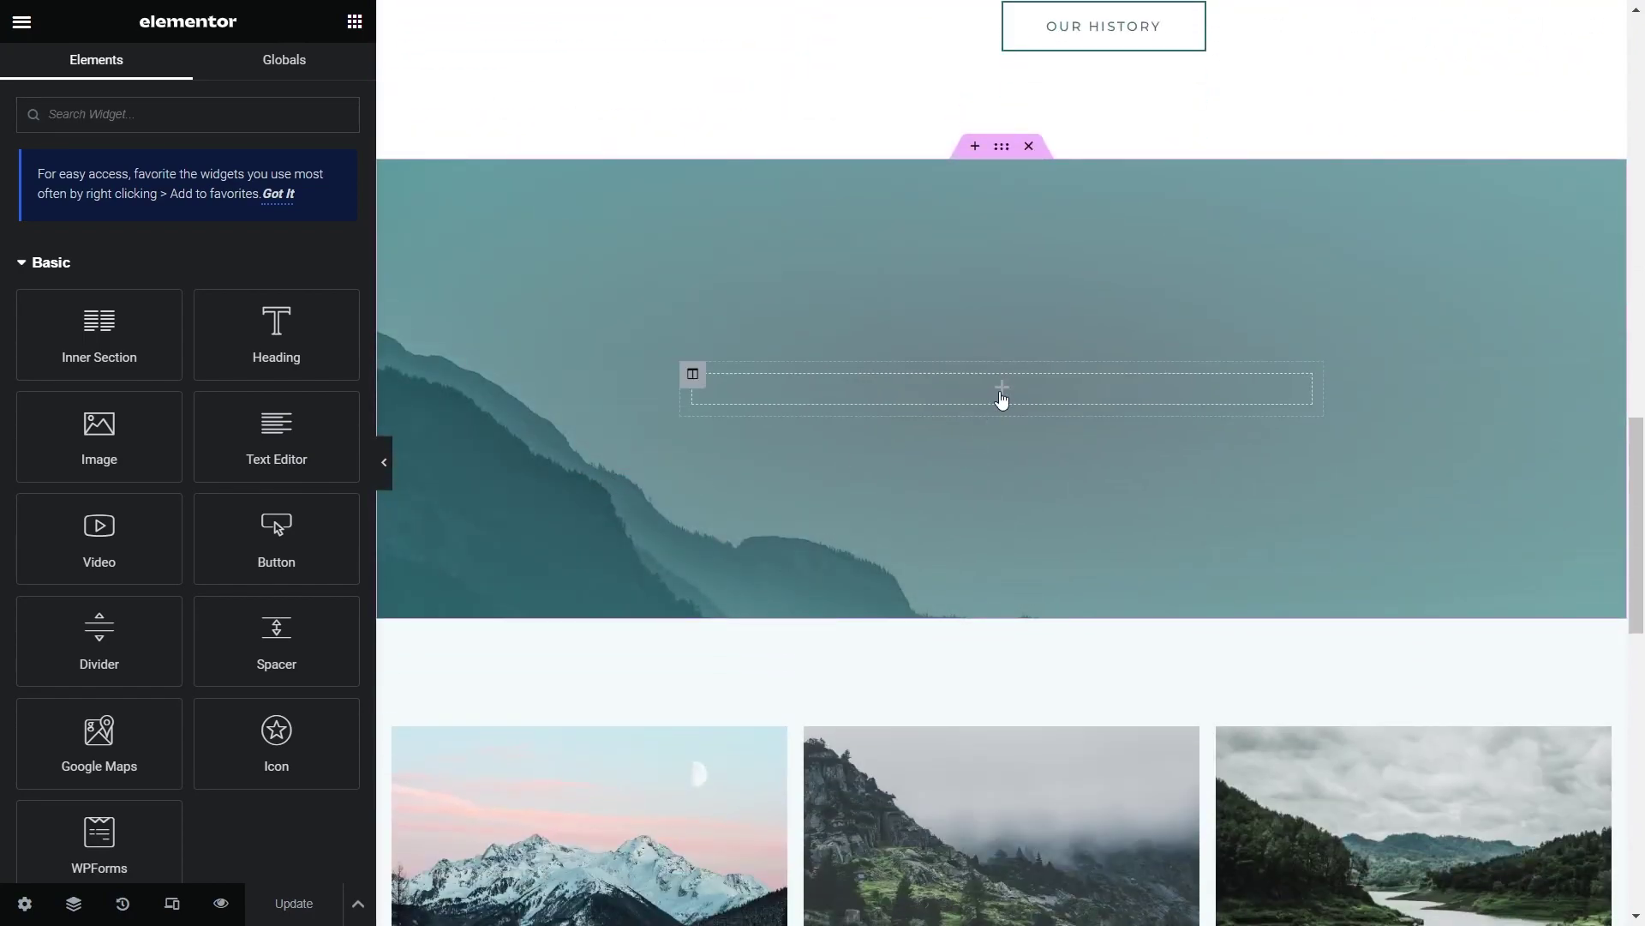
left_click(258, 112)
key("ctrl+v")
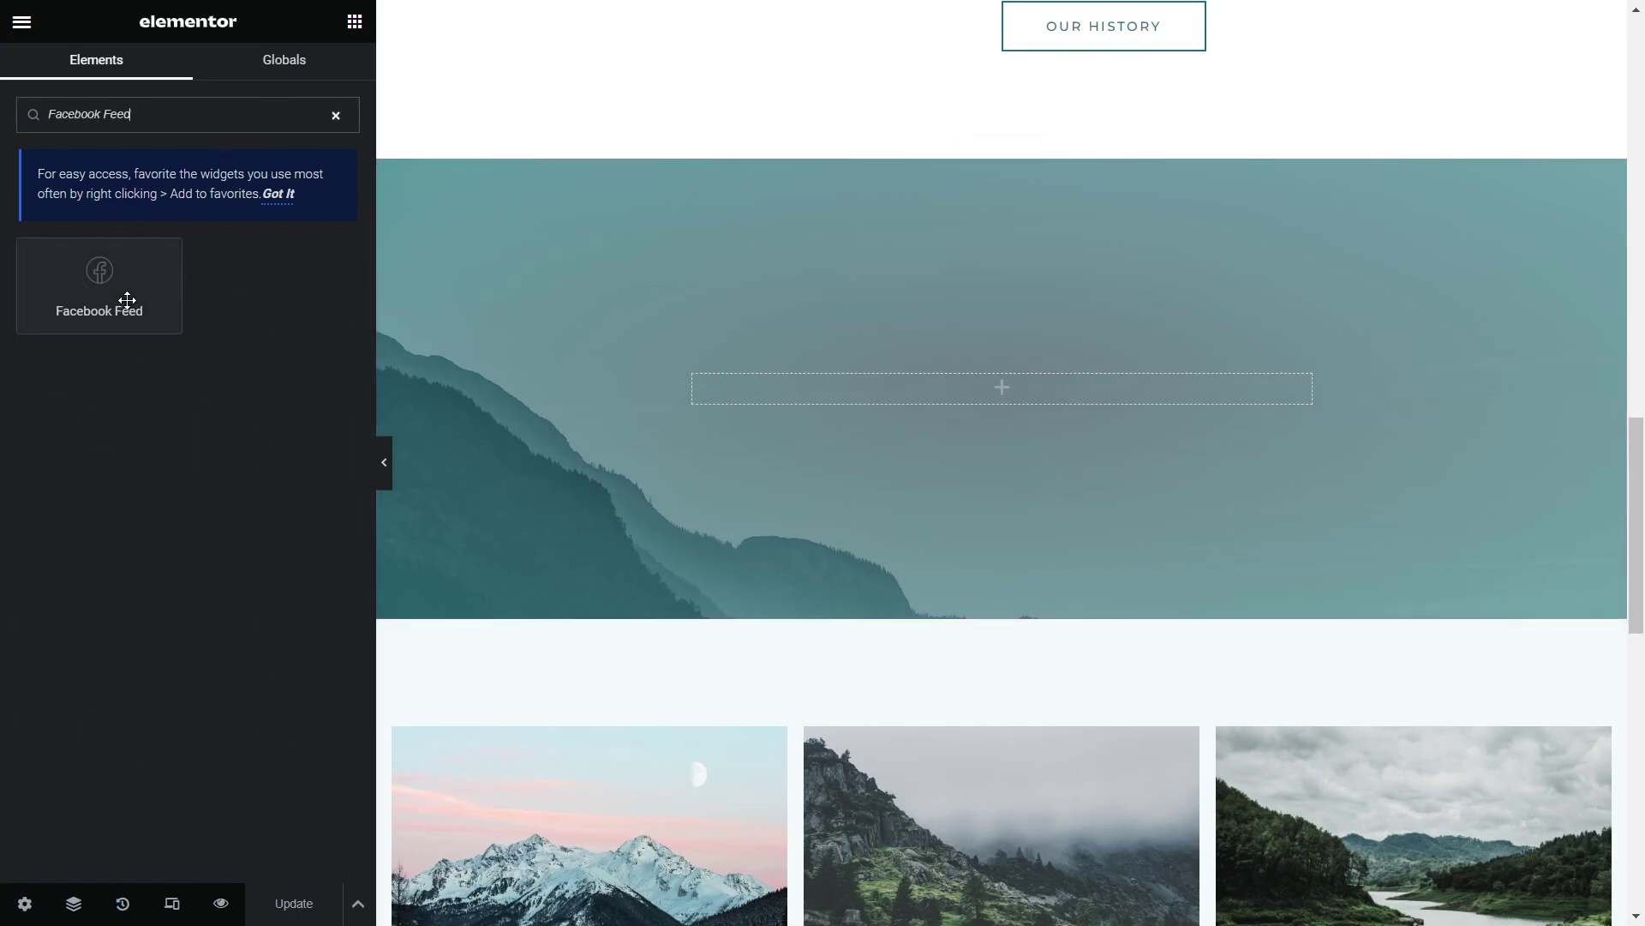
left_click_drag(127, 300, 1036, 397)
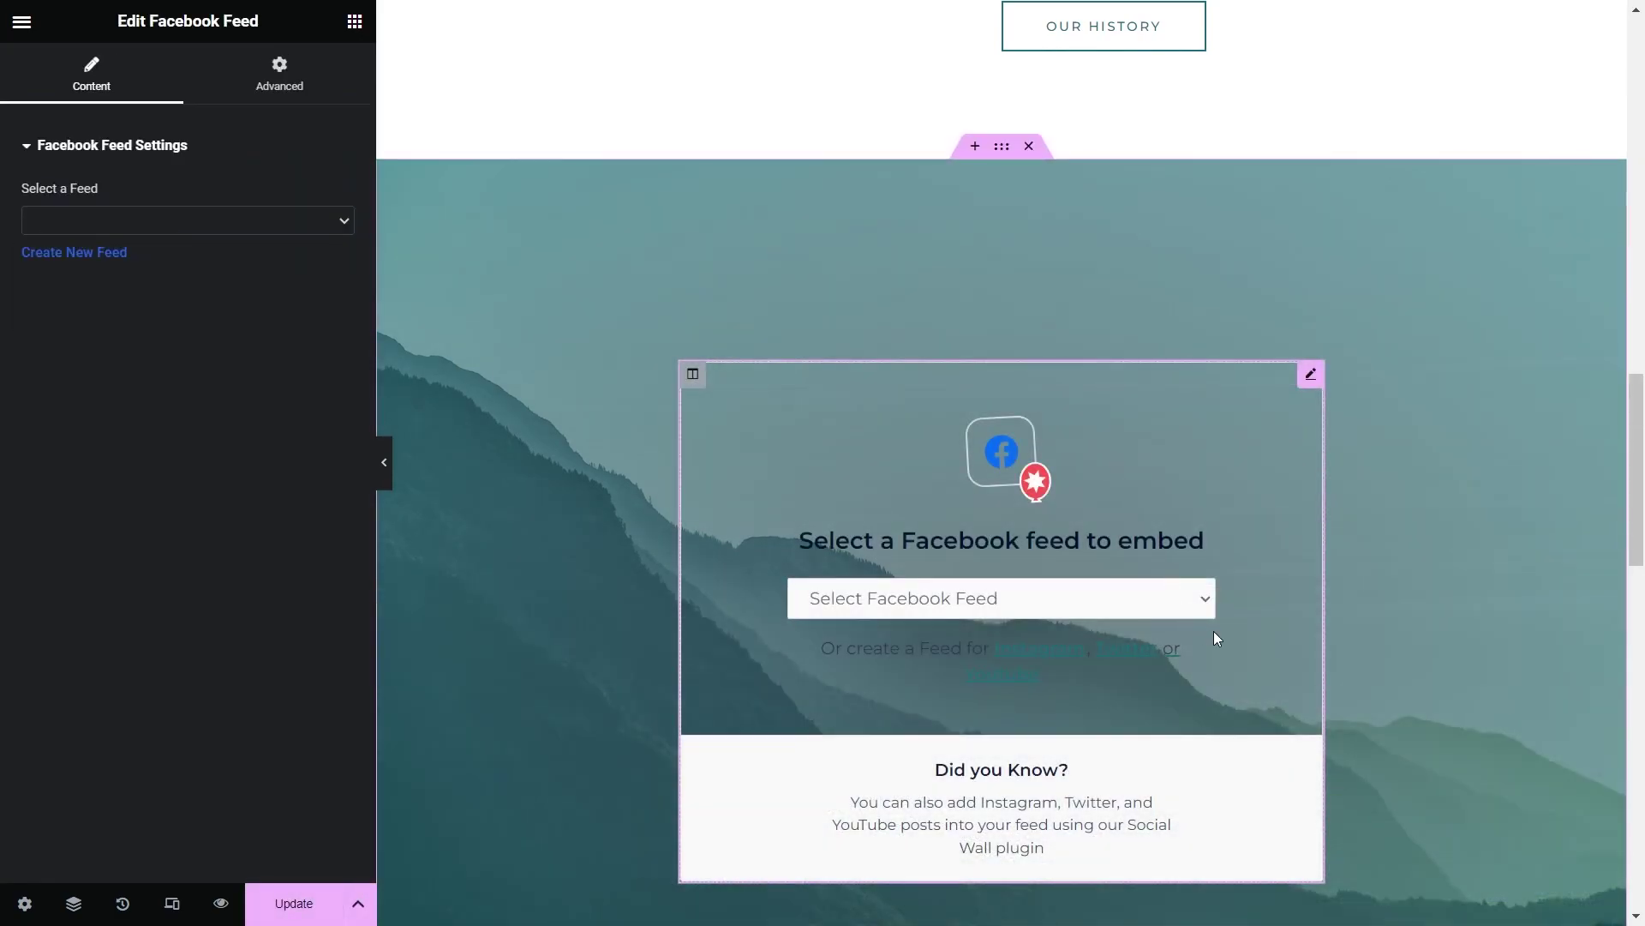
Set the widget's feed to Landscapes We Love and update the Home page
scroll(1213, 632, "down", 1)
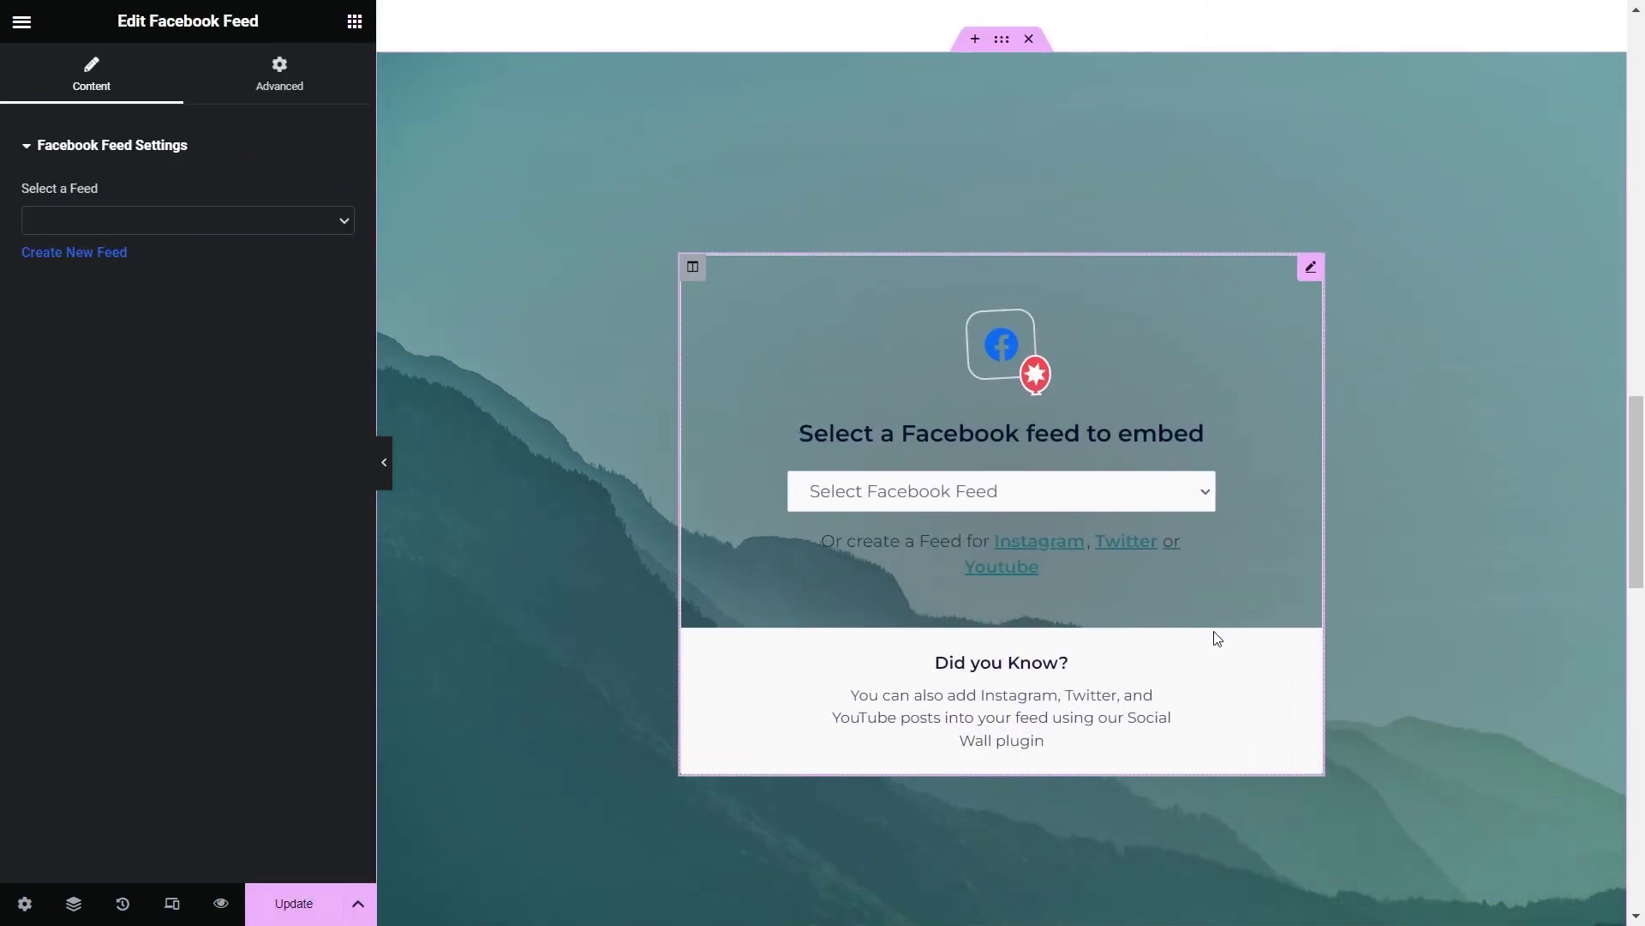
left_click(1208, 496)
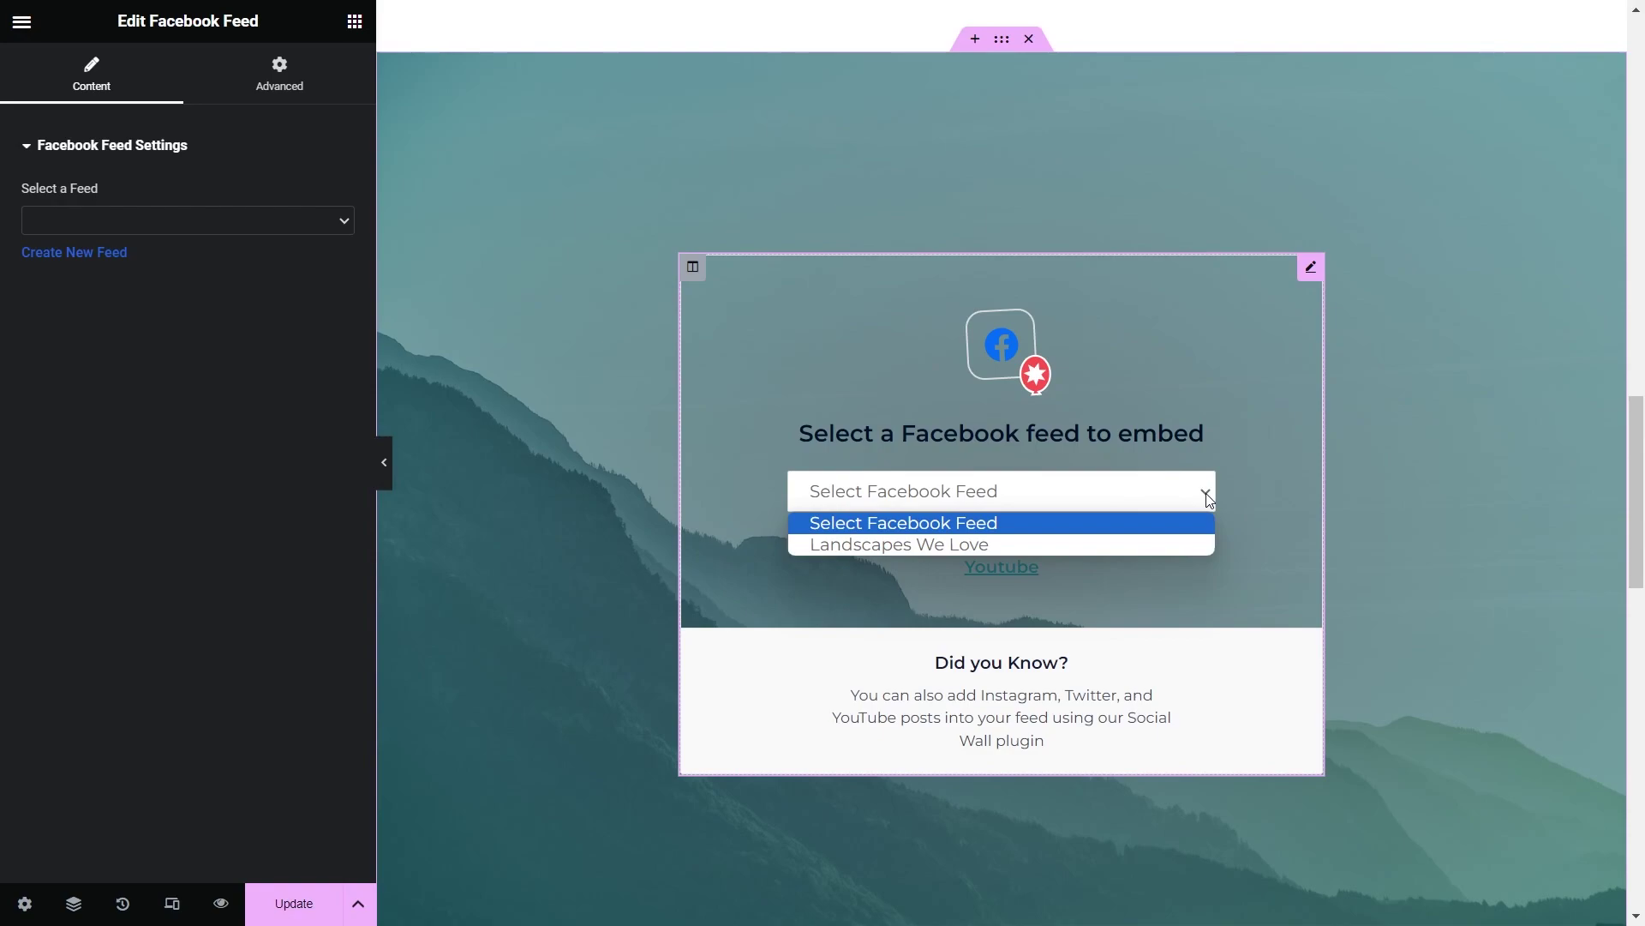
left_click(1160, 544)
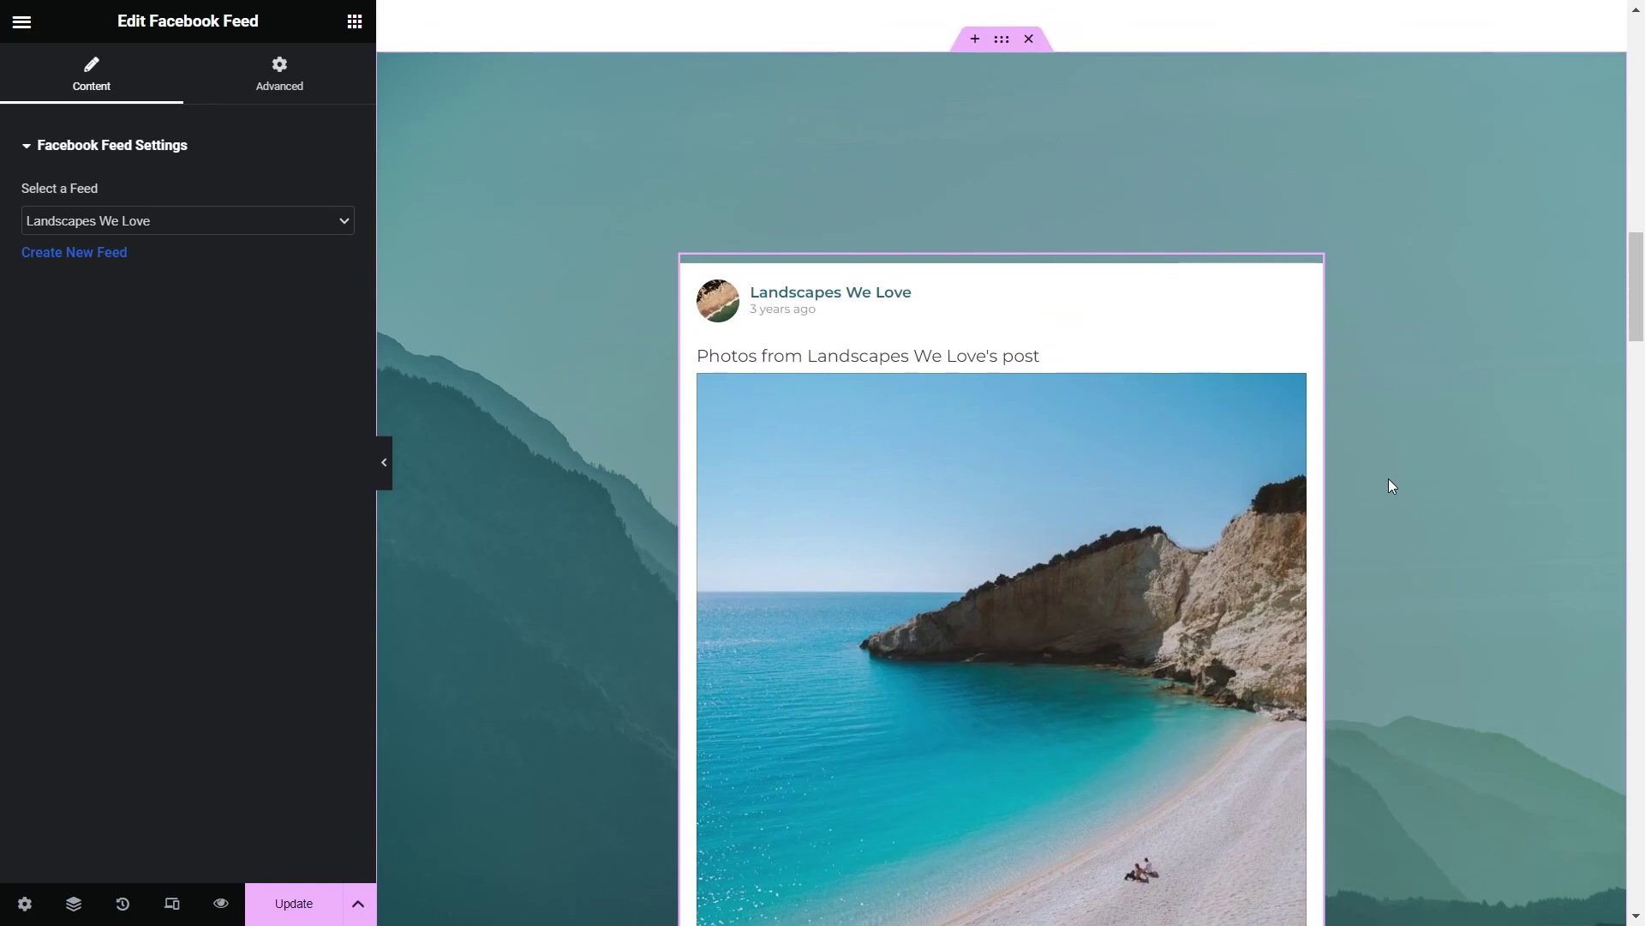
scroll(1386, 497, "down", 10)
scroll(1388, 506, "down", 3)
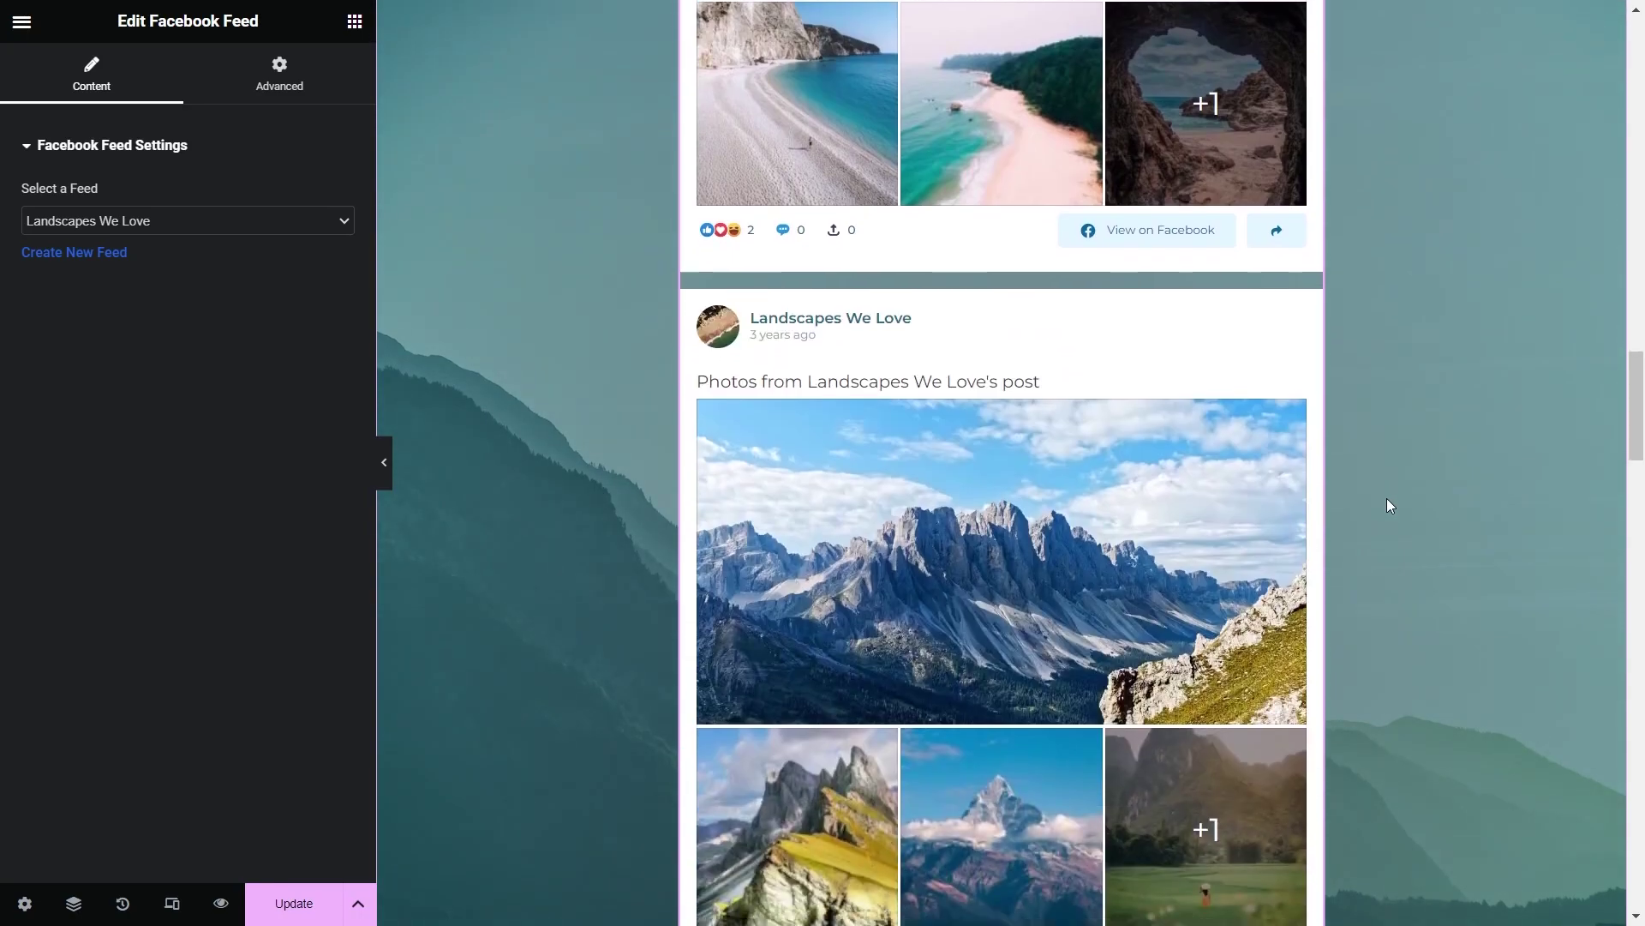
left_click(292, 904)
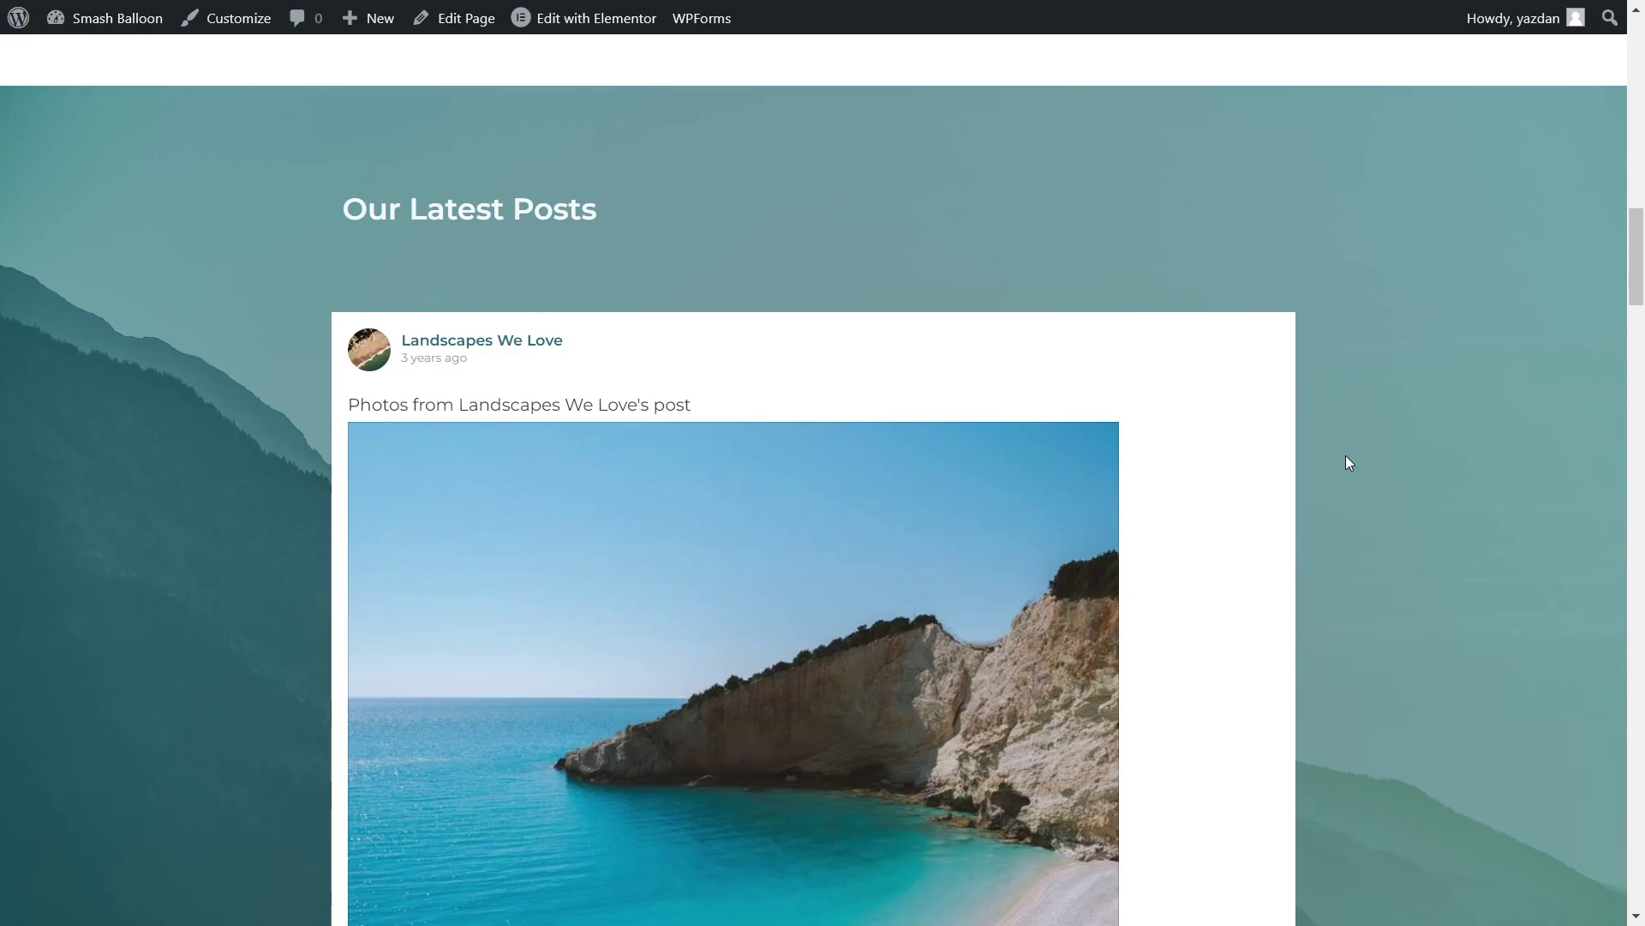
View the mountain post's photos in the lightbox, advancing one image before closing it
scroll(1347, 456, "down", 5)
scroll(1346, 462, "down", 3)
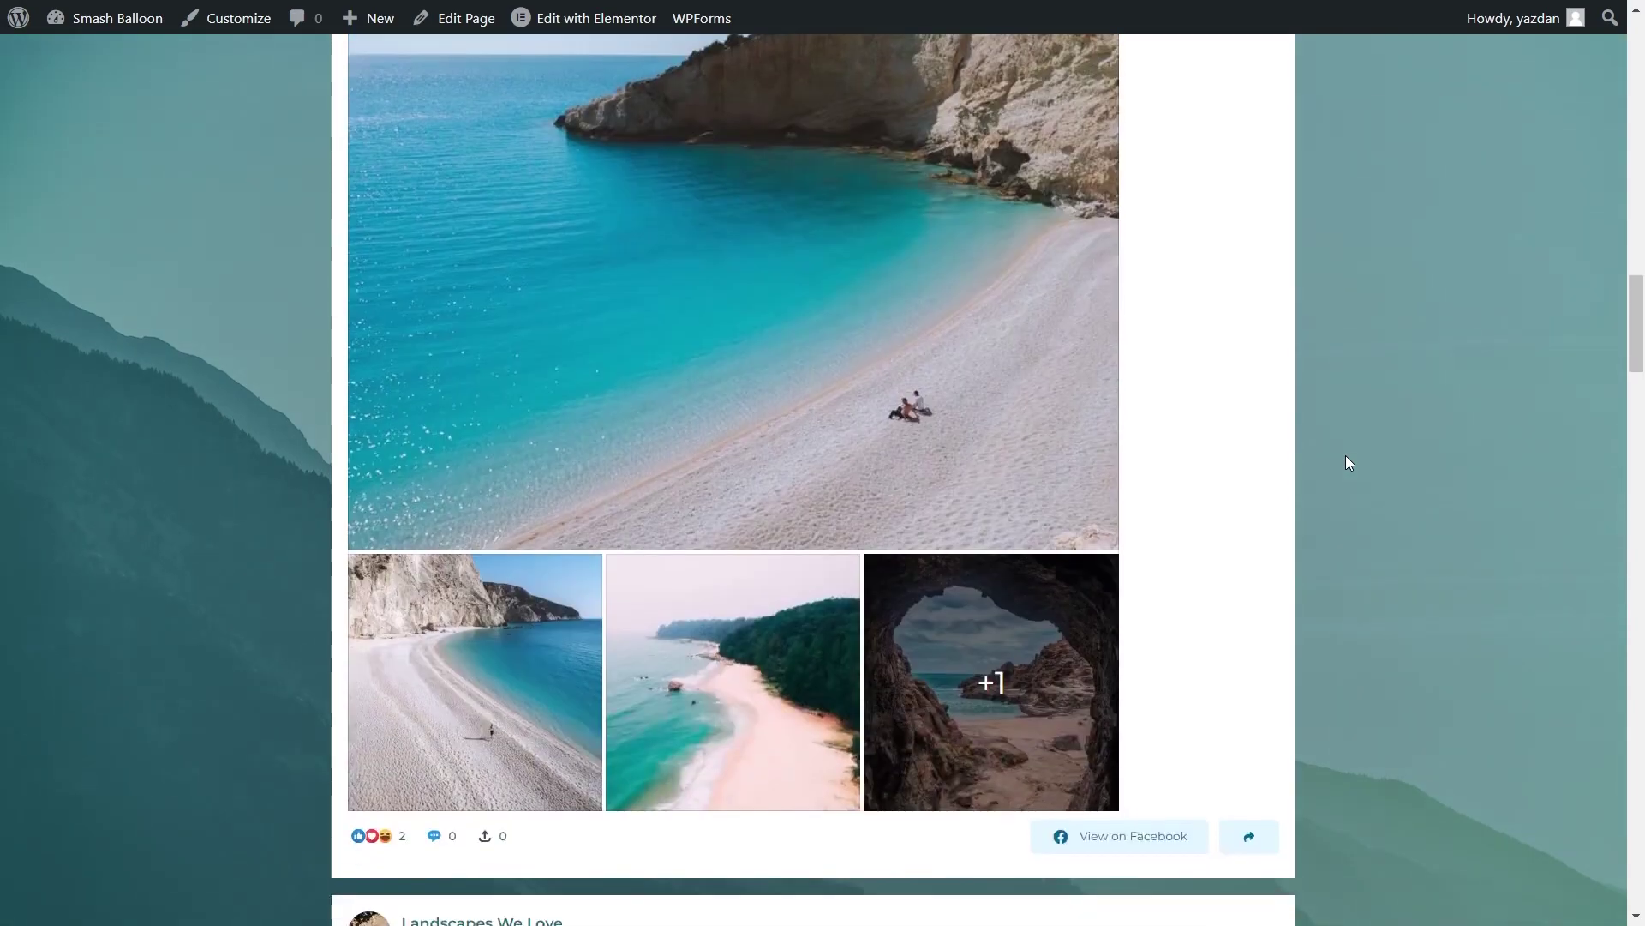
scroll(1346, 462, "down", 10)
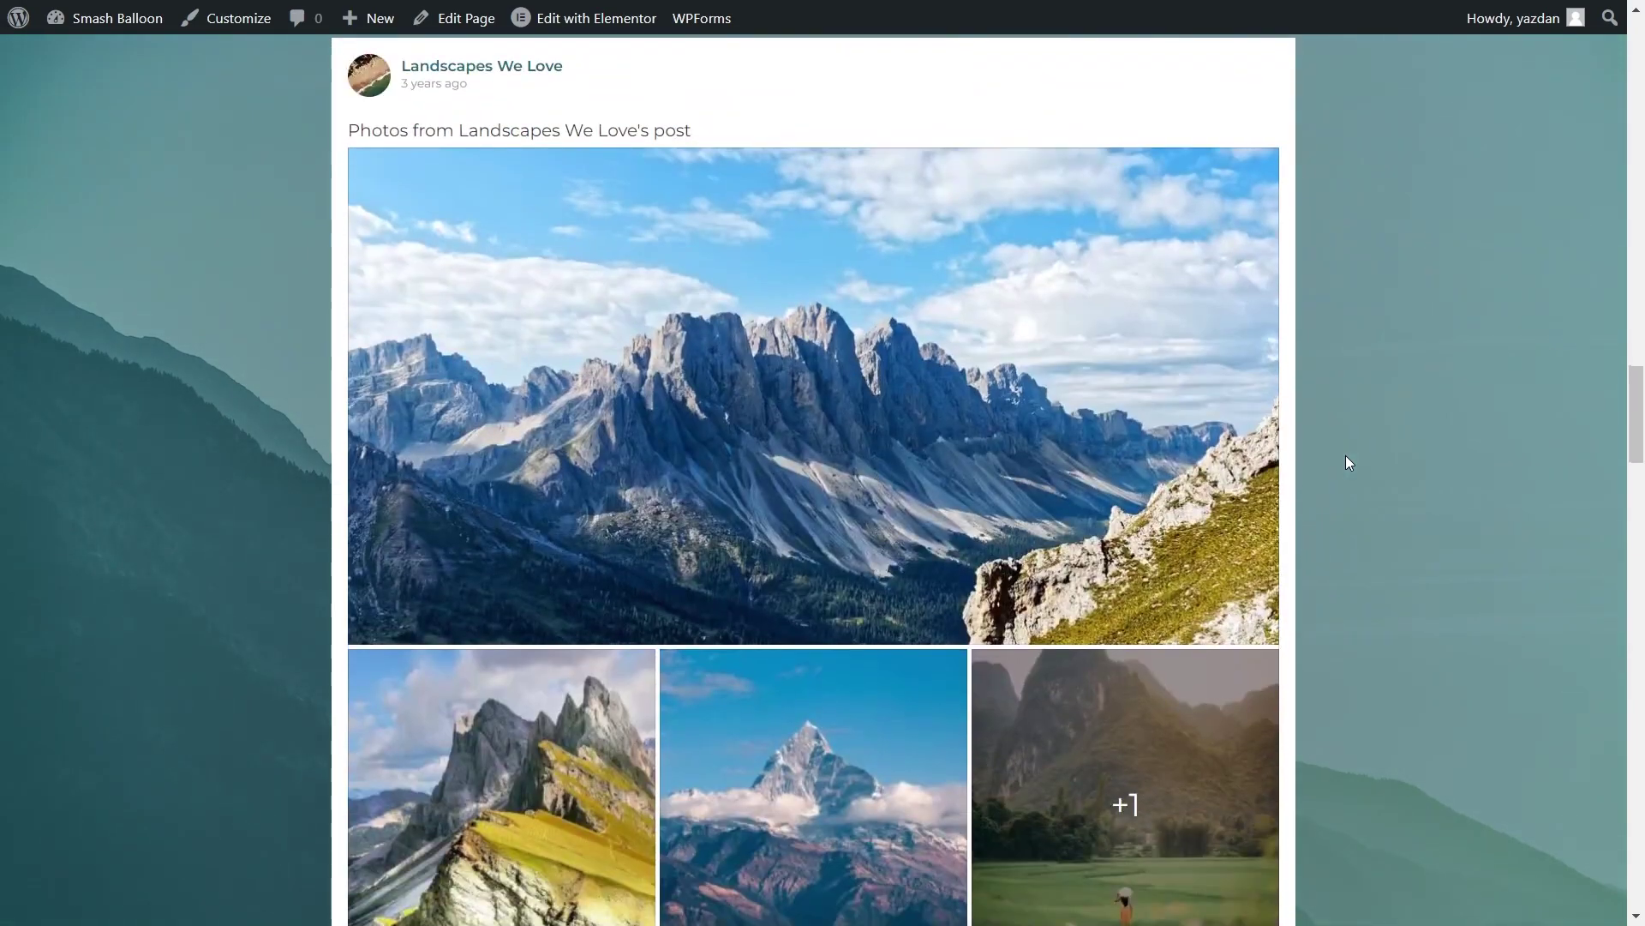
scroll(1348, 463, "down", 3)
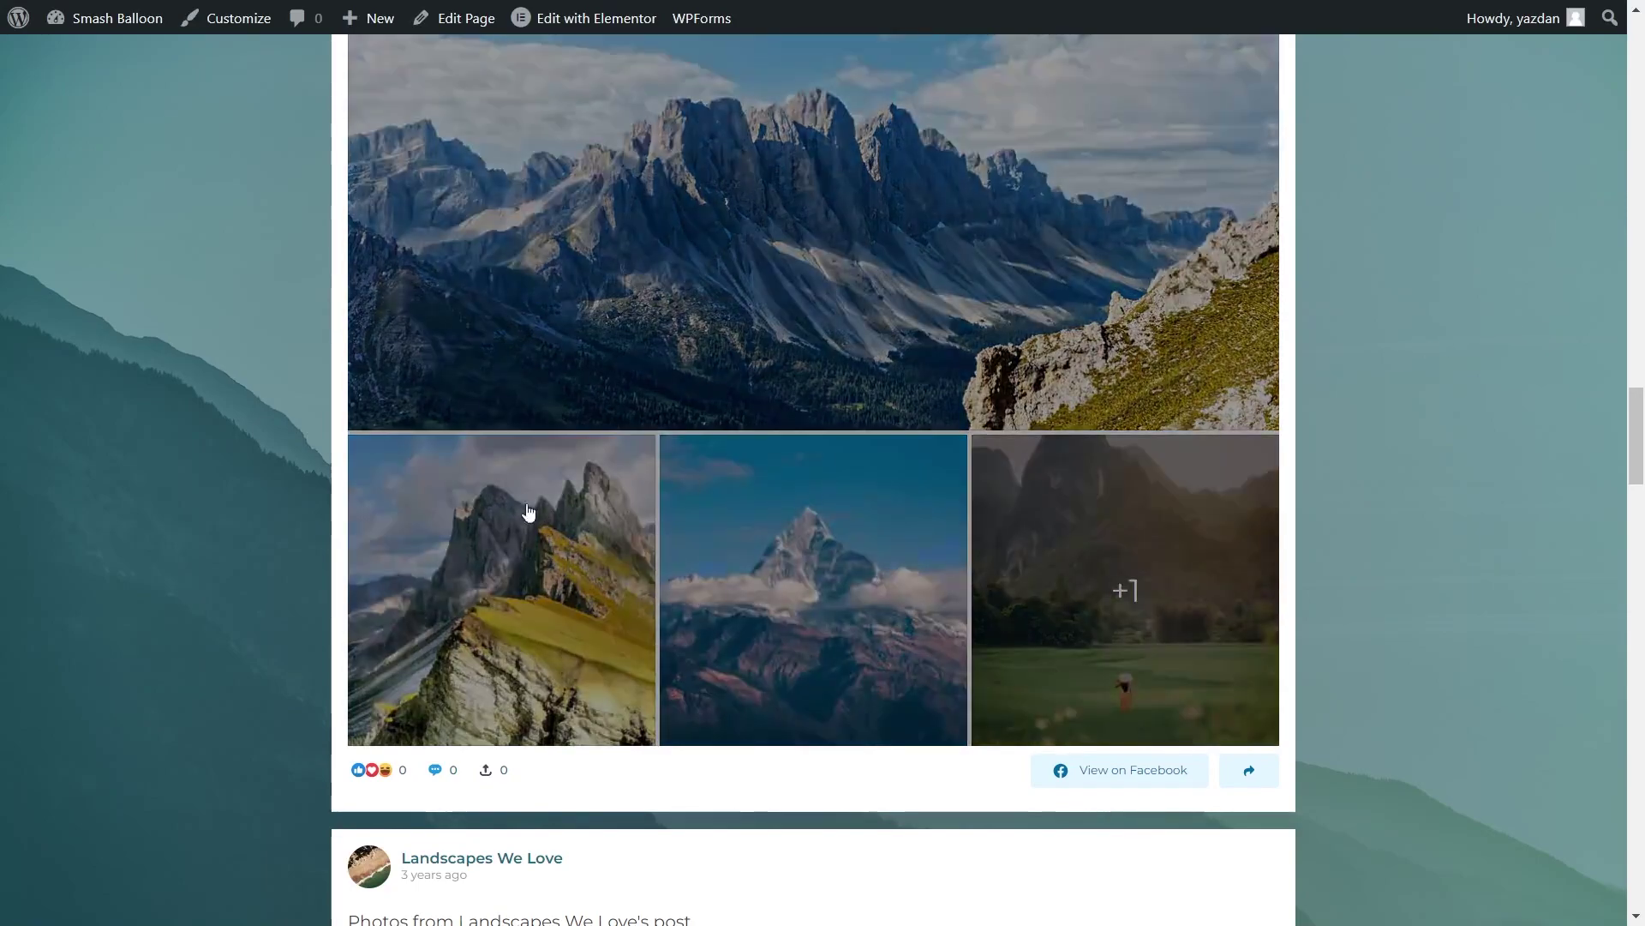
left_click(524, 504)
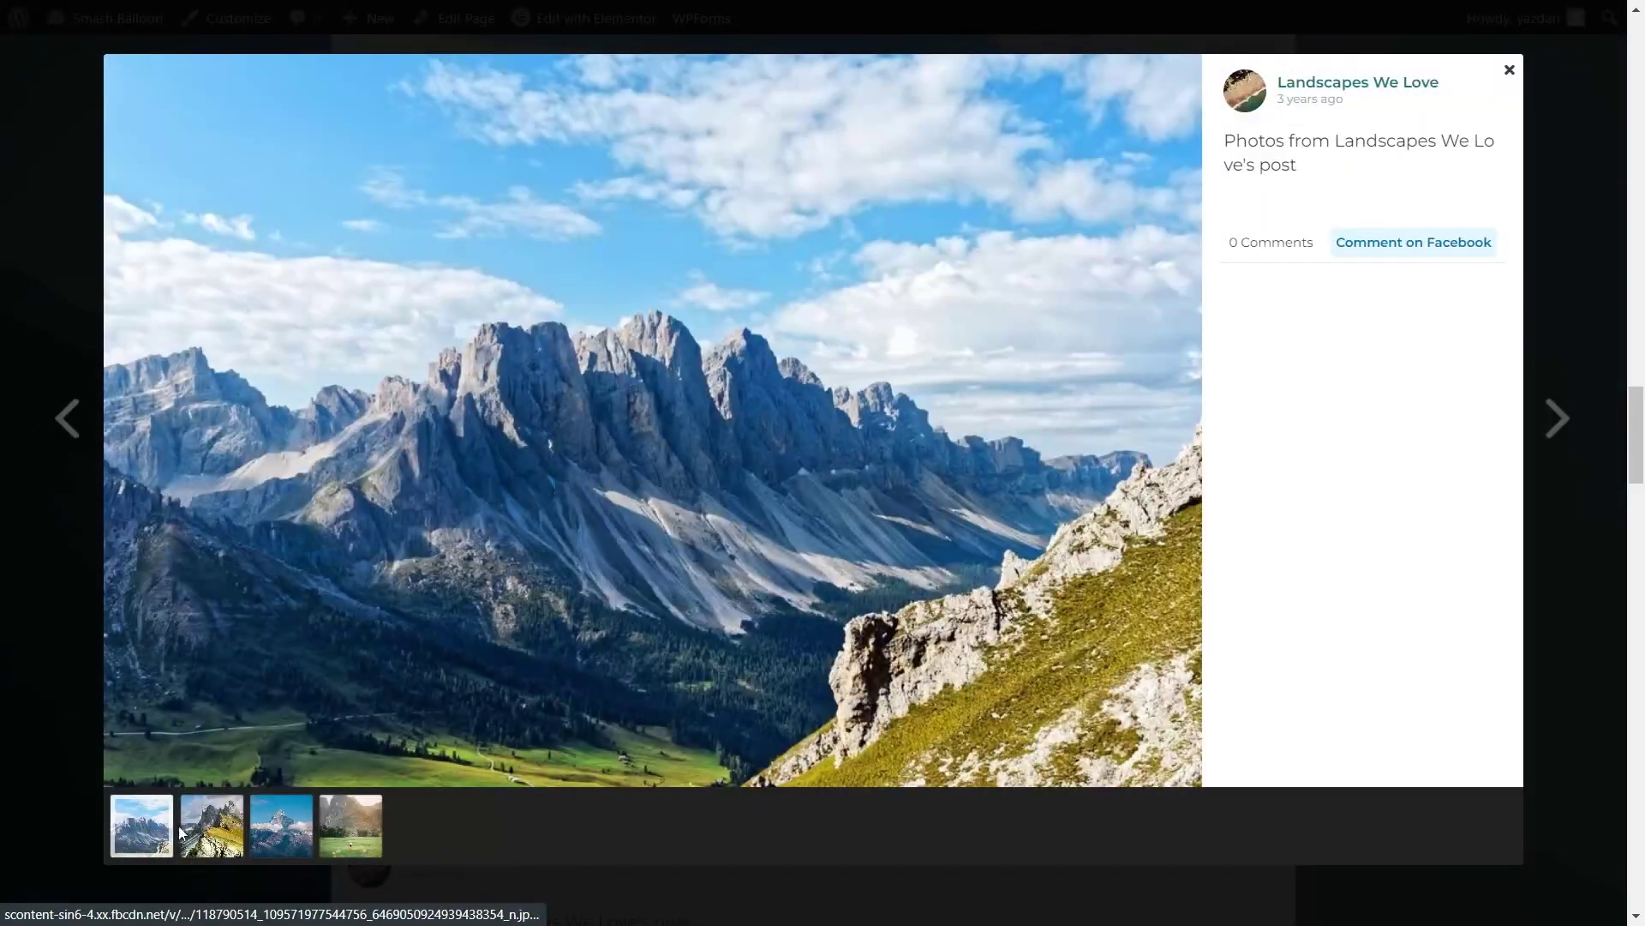
left_click(212, 825)
key("Escape")
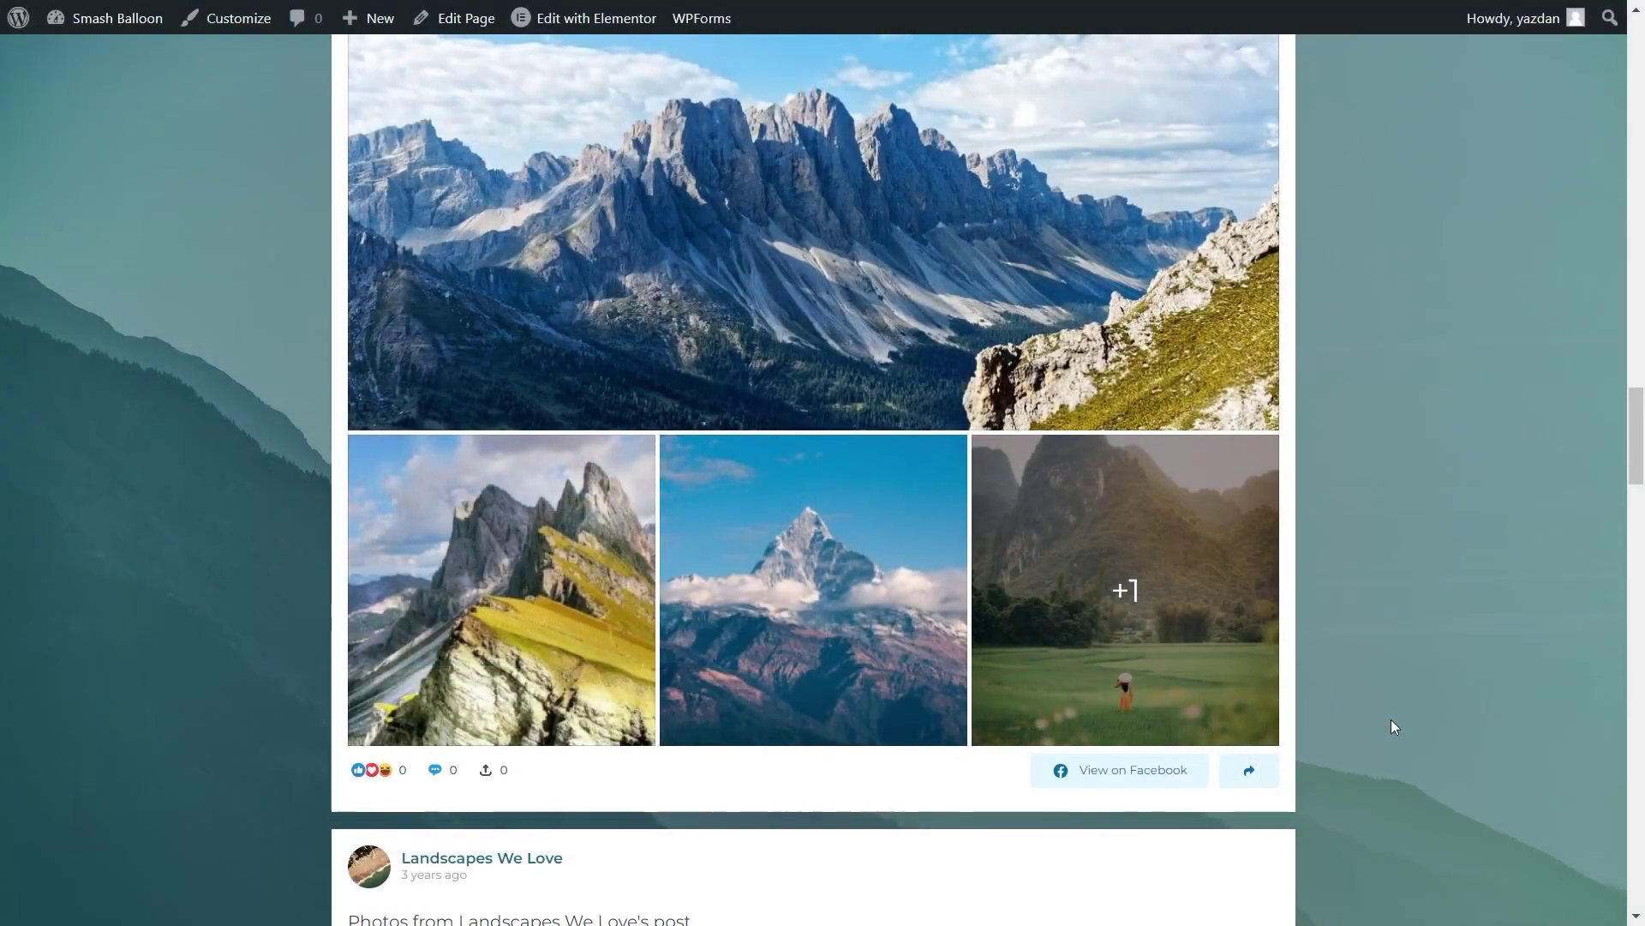
Load more posts, revealing the lakeside gallery with +6 images
scroll(1390, 720, "down", 20)
scroll(1390, 720, "down", 7)
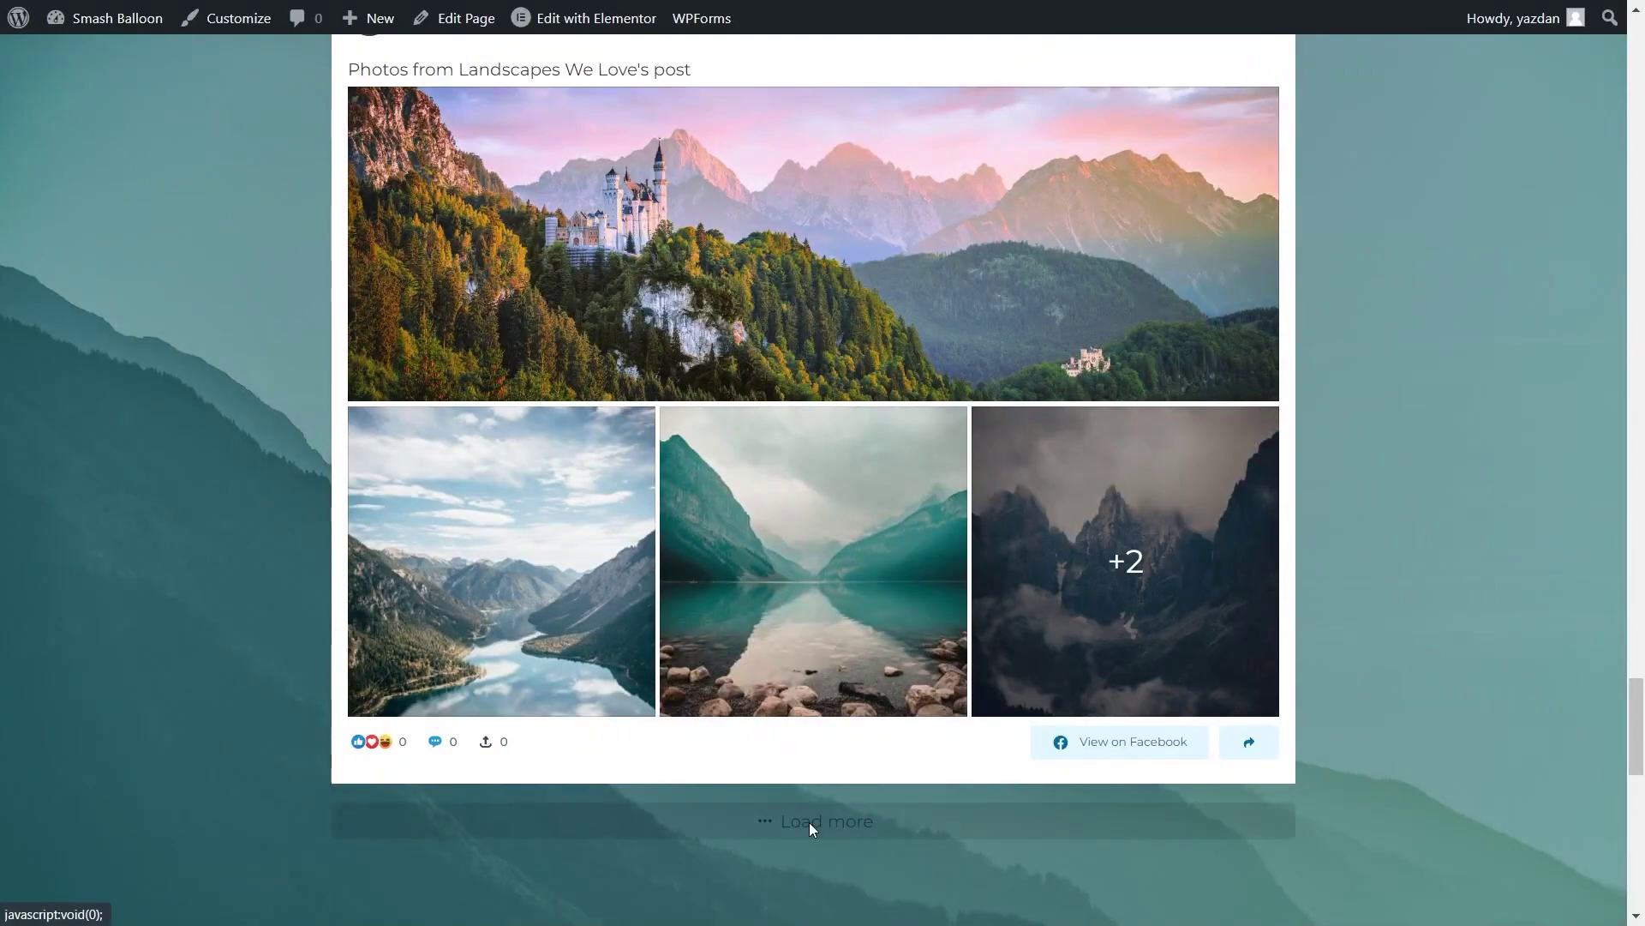
left_click(809, 821)
scroll(1365, 806, "down", 6)
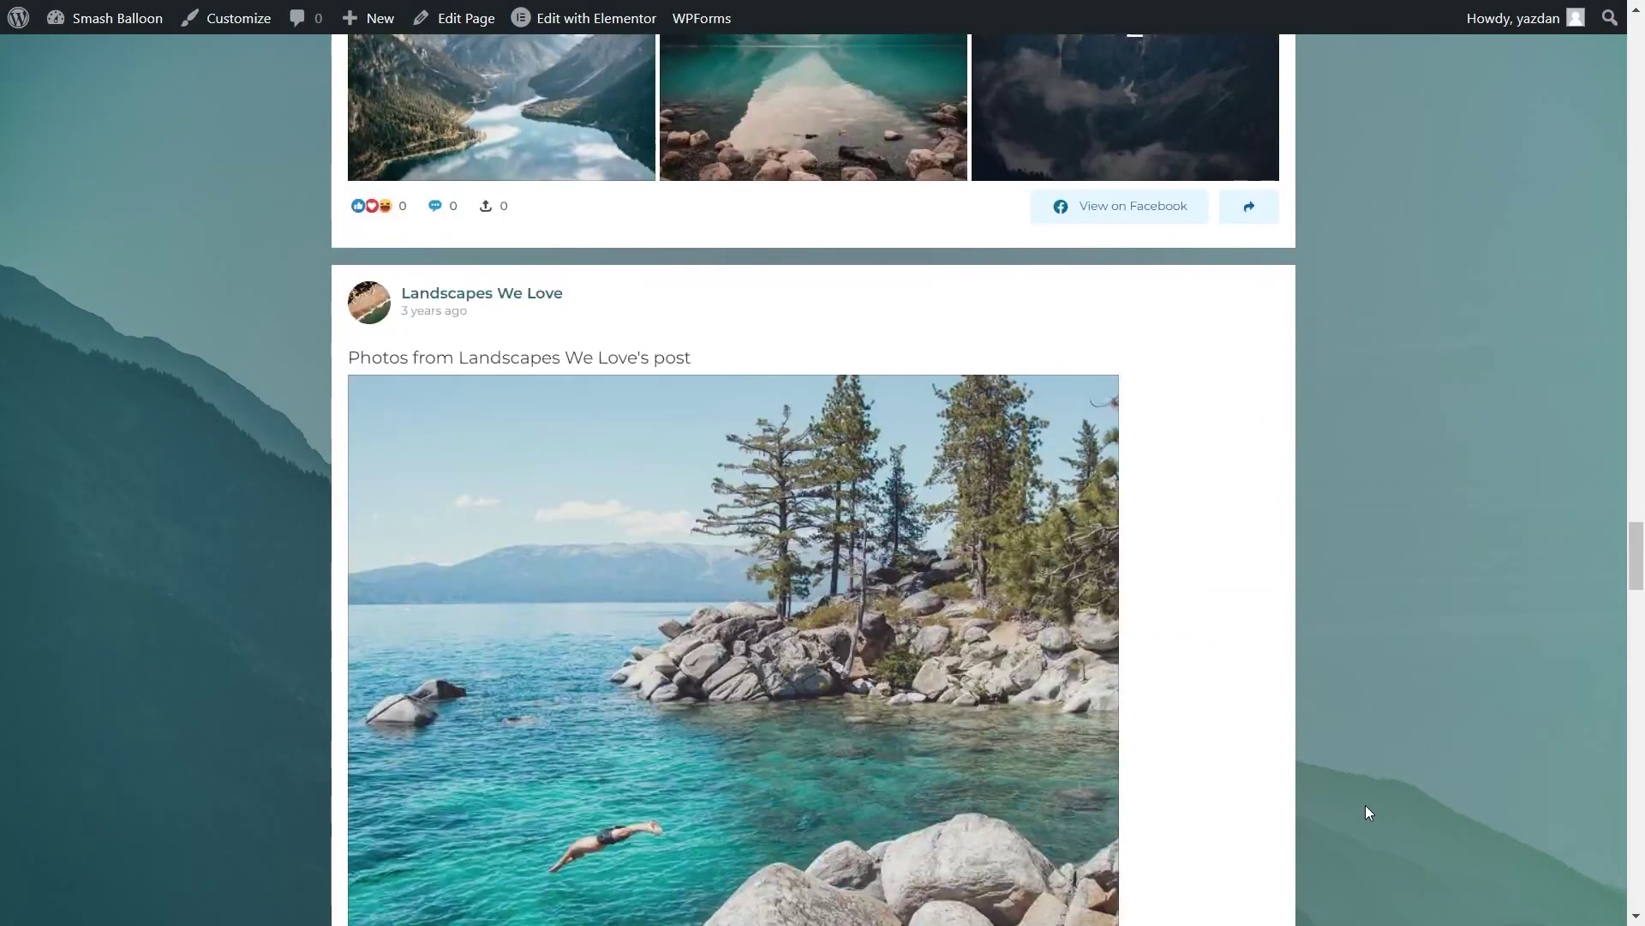
scroll(1365, 805, "down", 6)
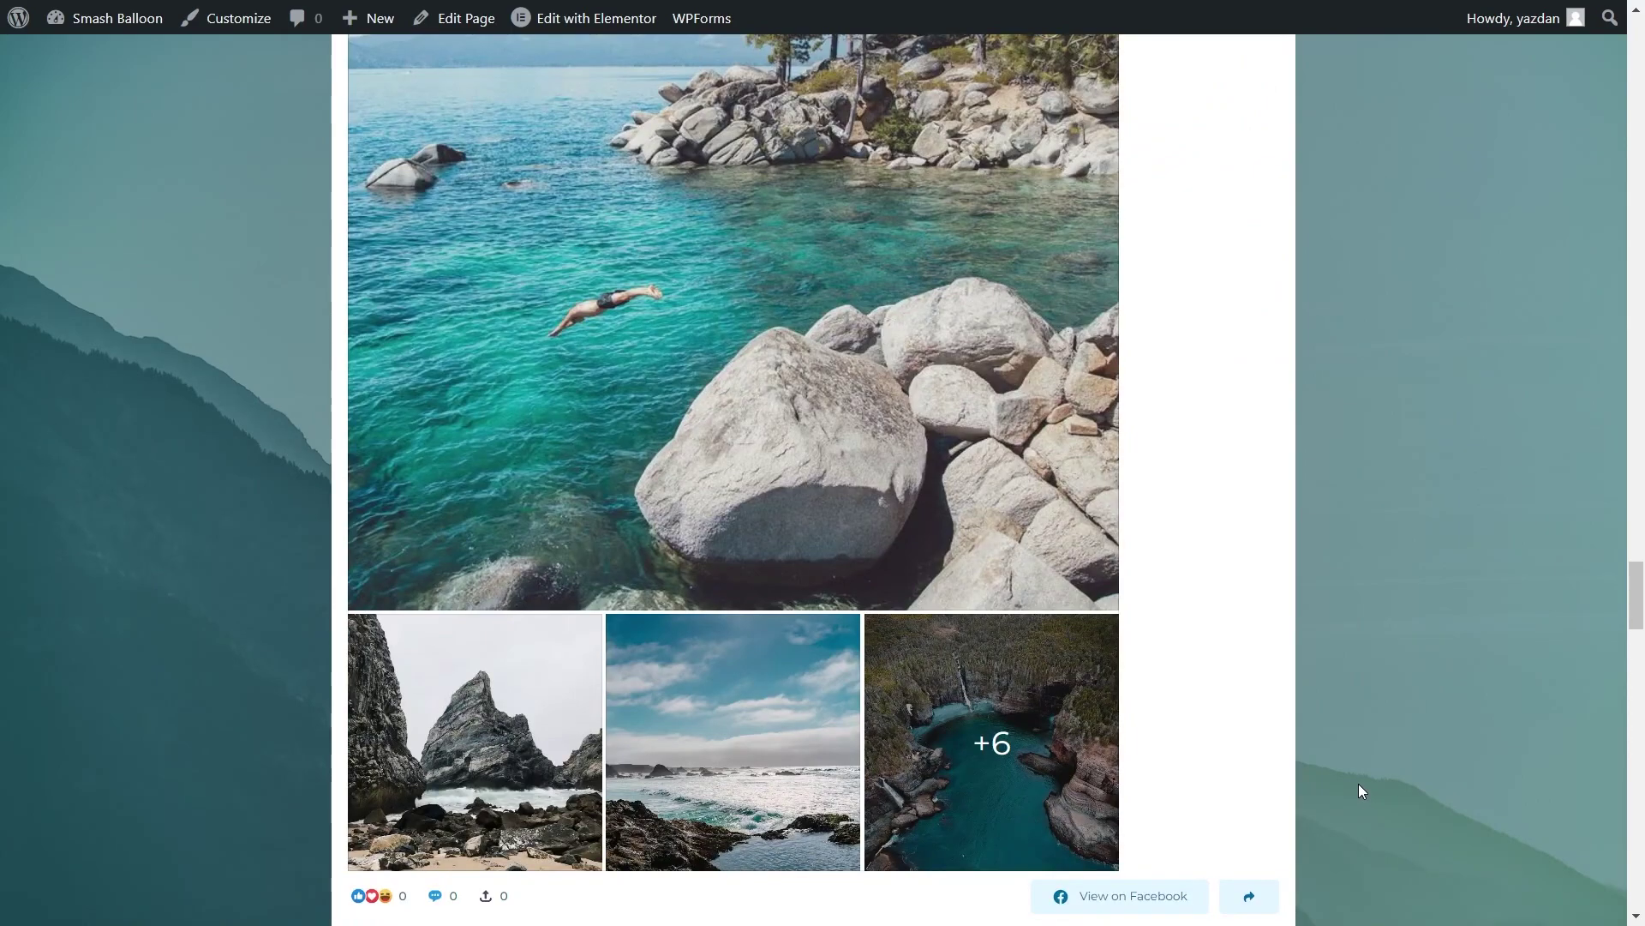